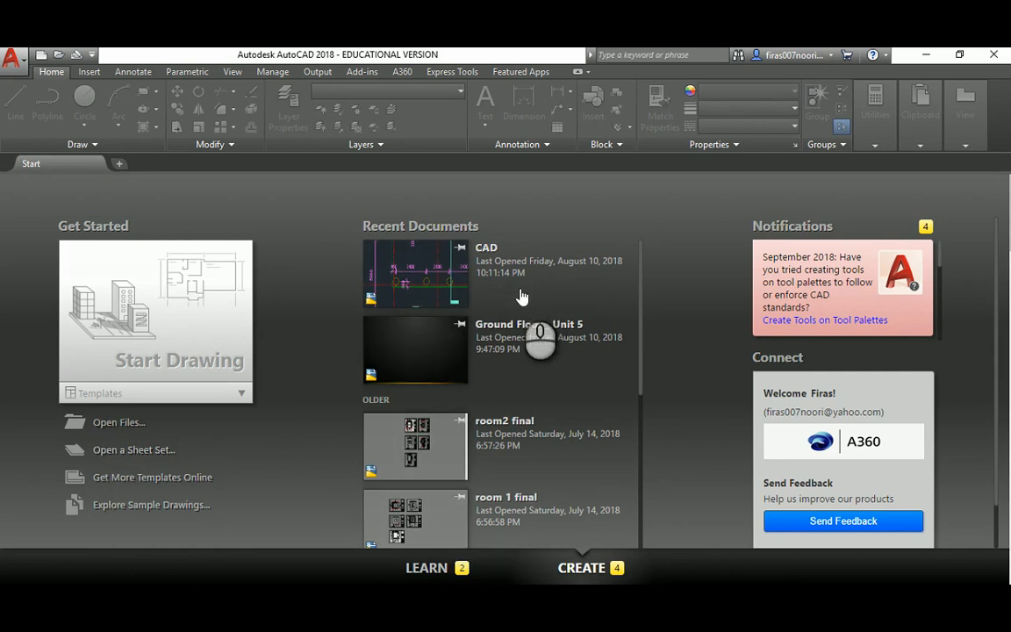
Create a new drawing from the acadiso template.
left_click(20, 64)
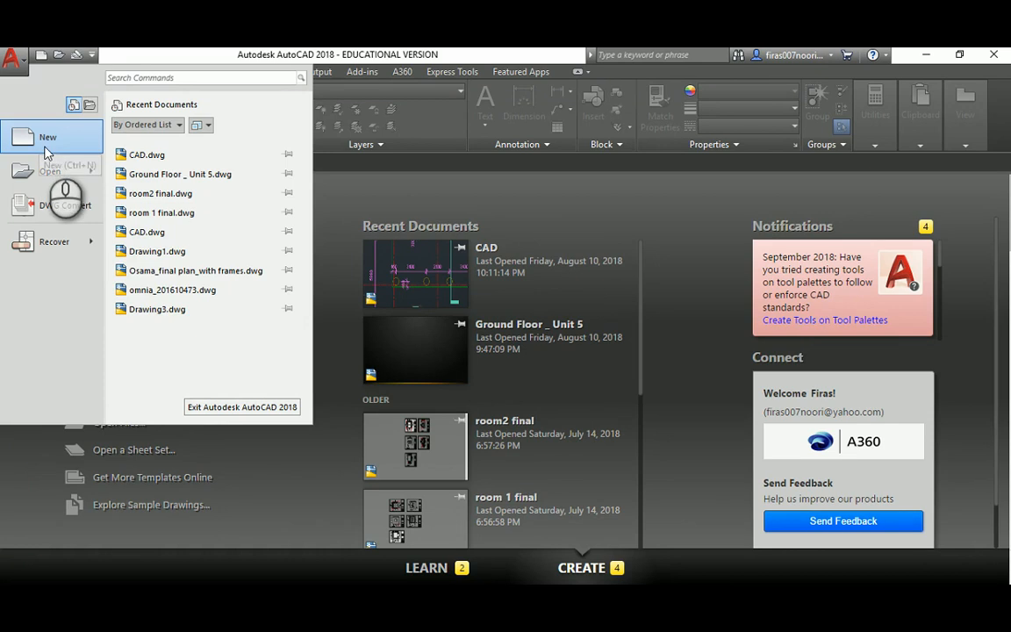
mouse_move(48, 172)
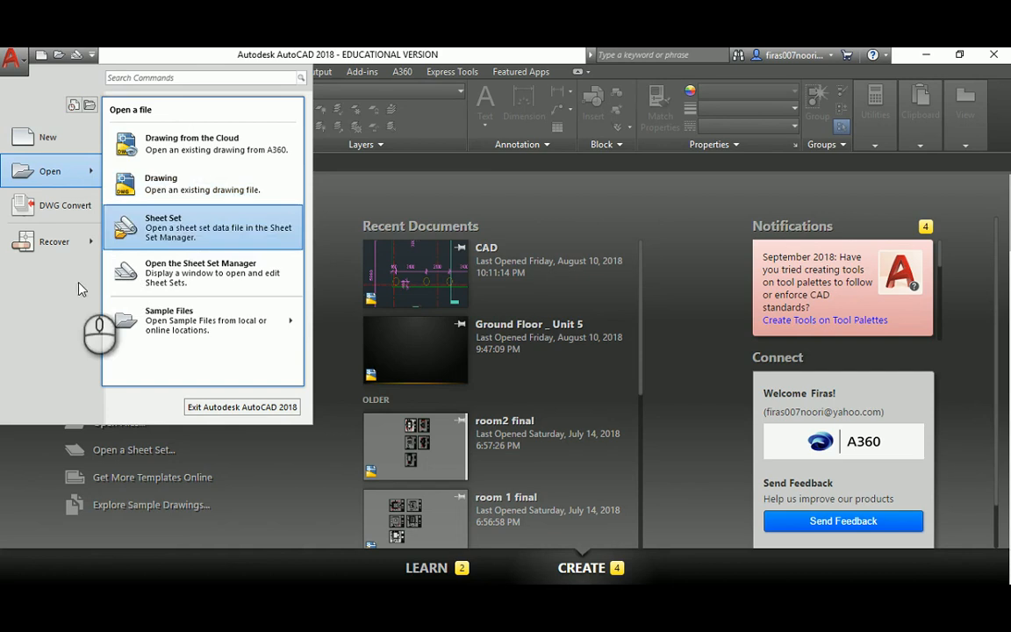
left_click(32, 138)
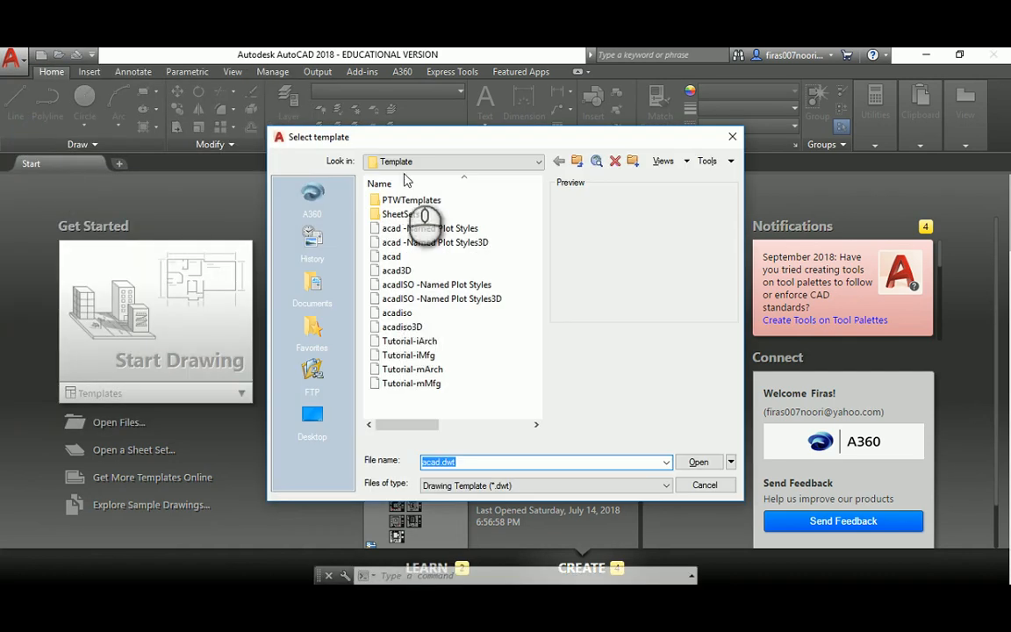
left_click_drag(390, 144, 376, 124)
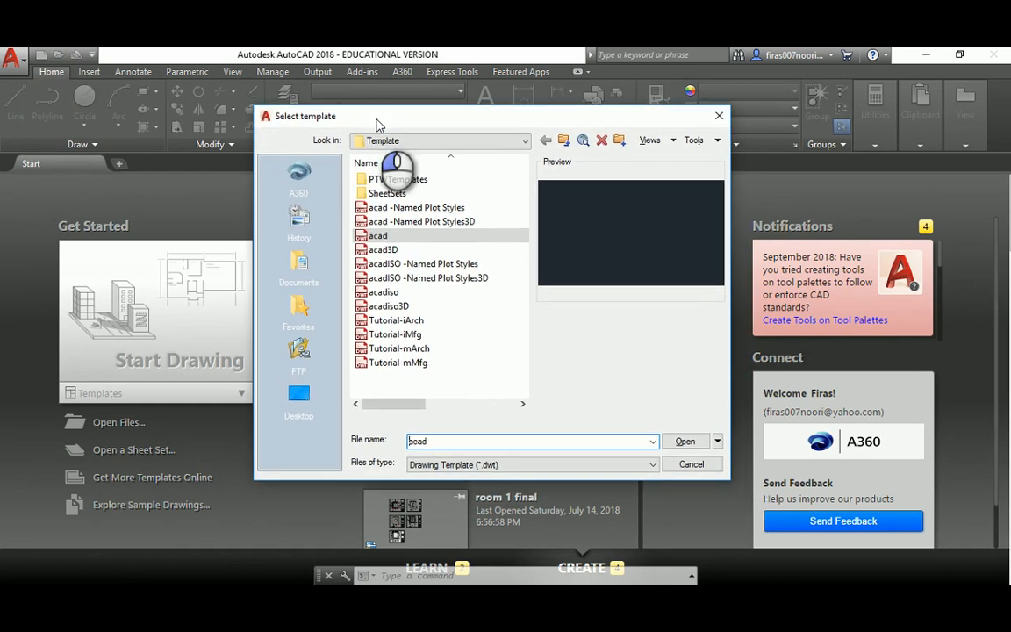
left_click(386, 293)
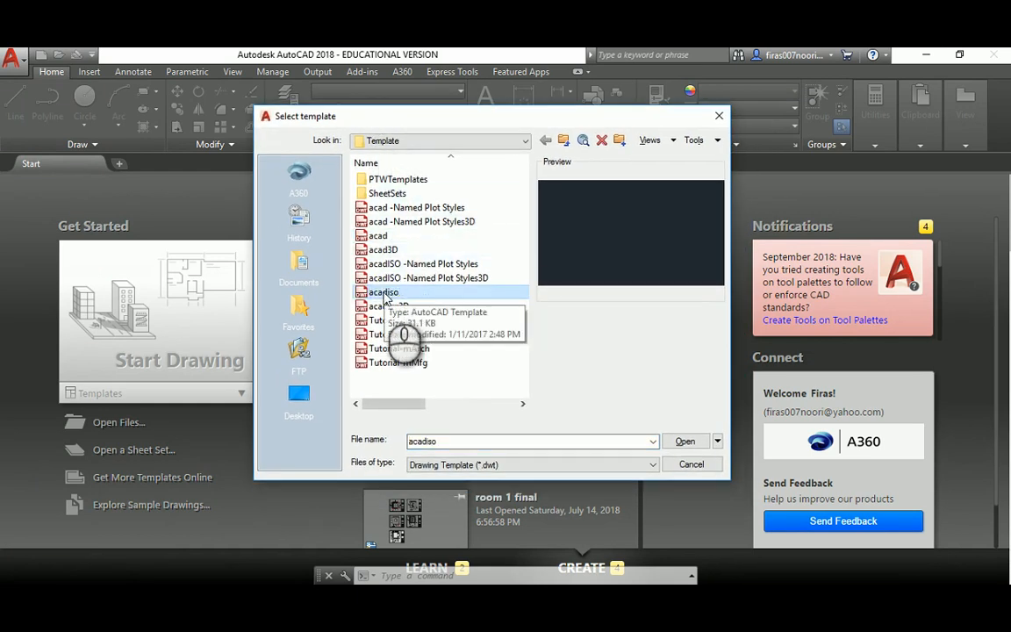
left_click(684, 441)
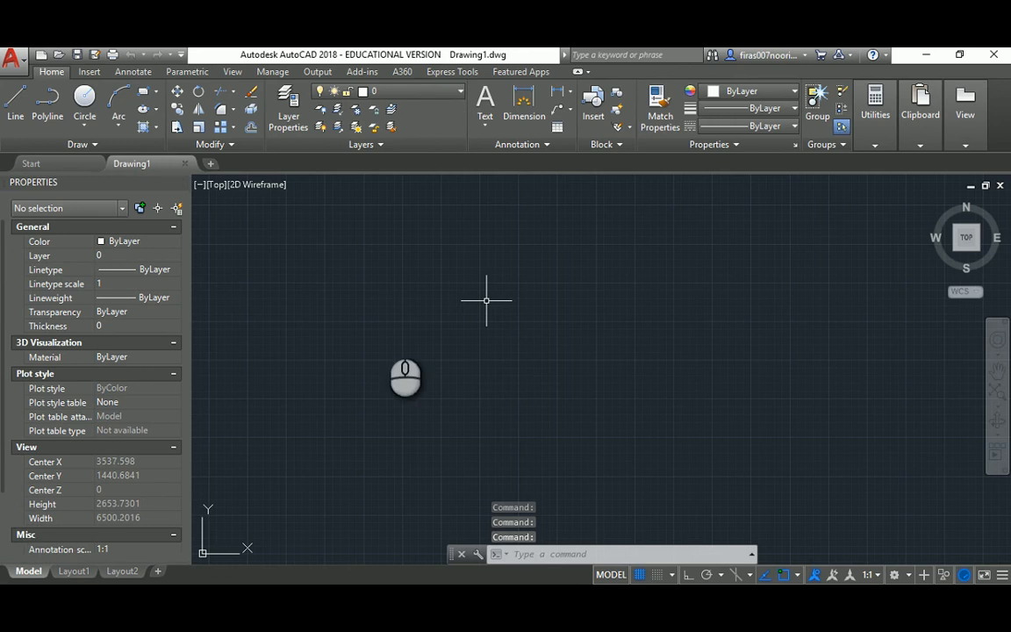
type("p")
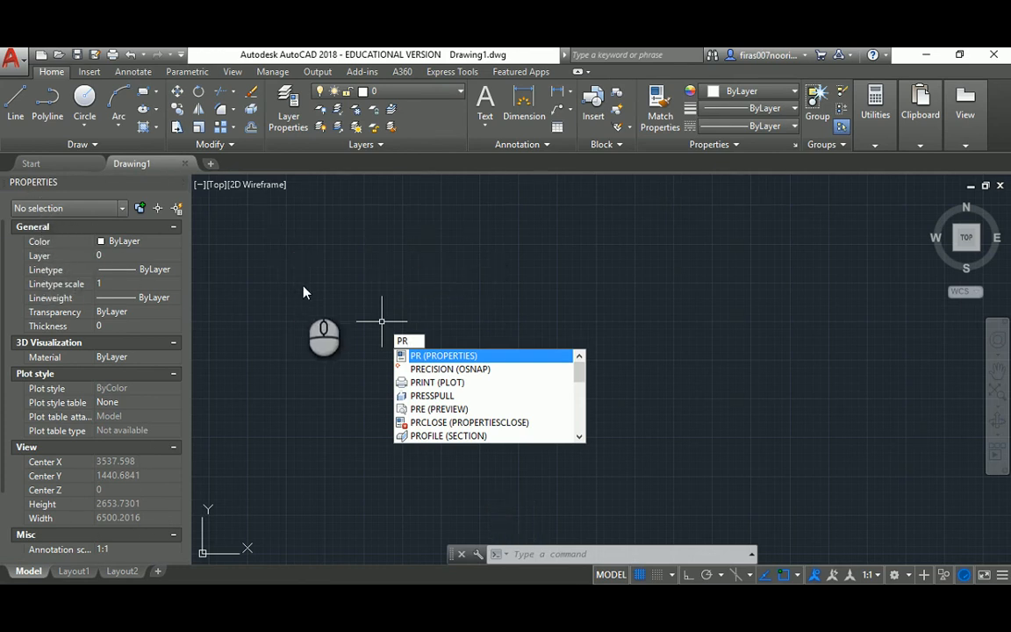
key("Escape")
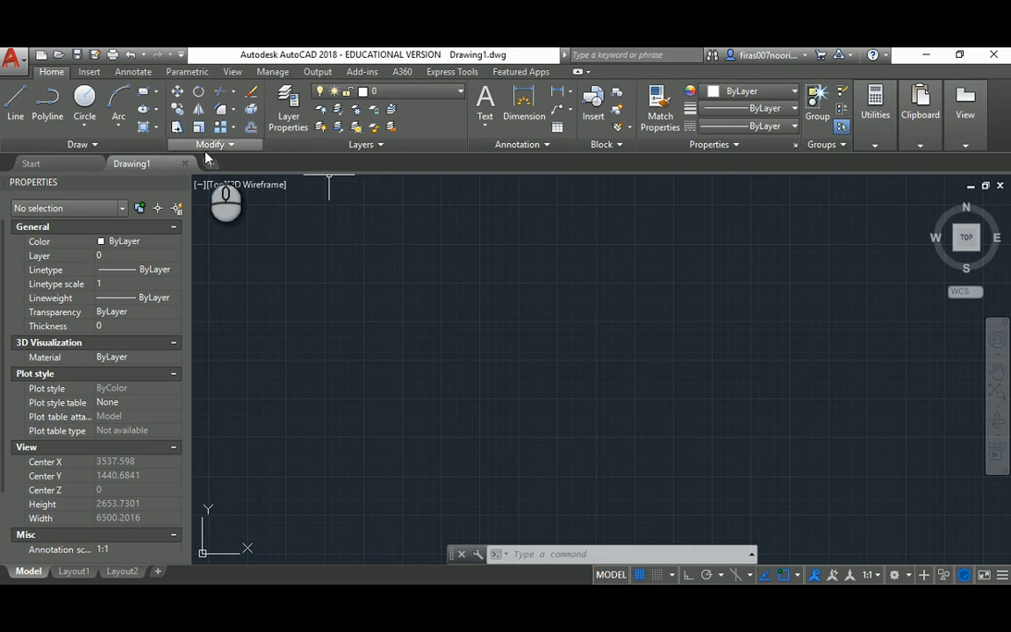
Look through the insert, annotation, parametric and management tool sets and the additional drawing tools of the home set.
left_click(89, 73)
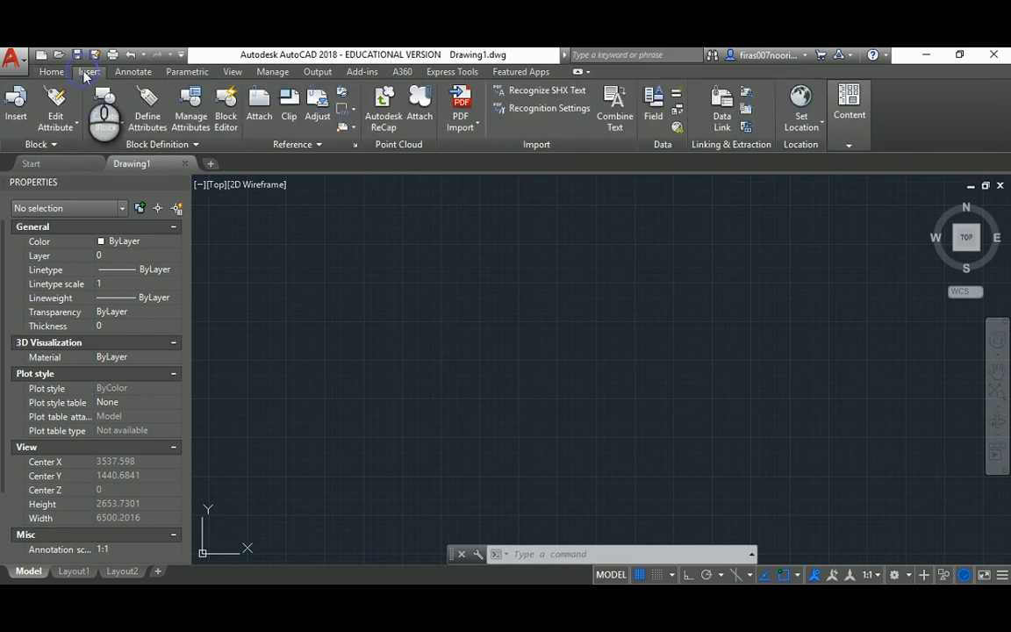
left_click(133, 72)
left_click(175, 75)
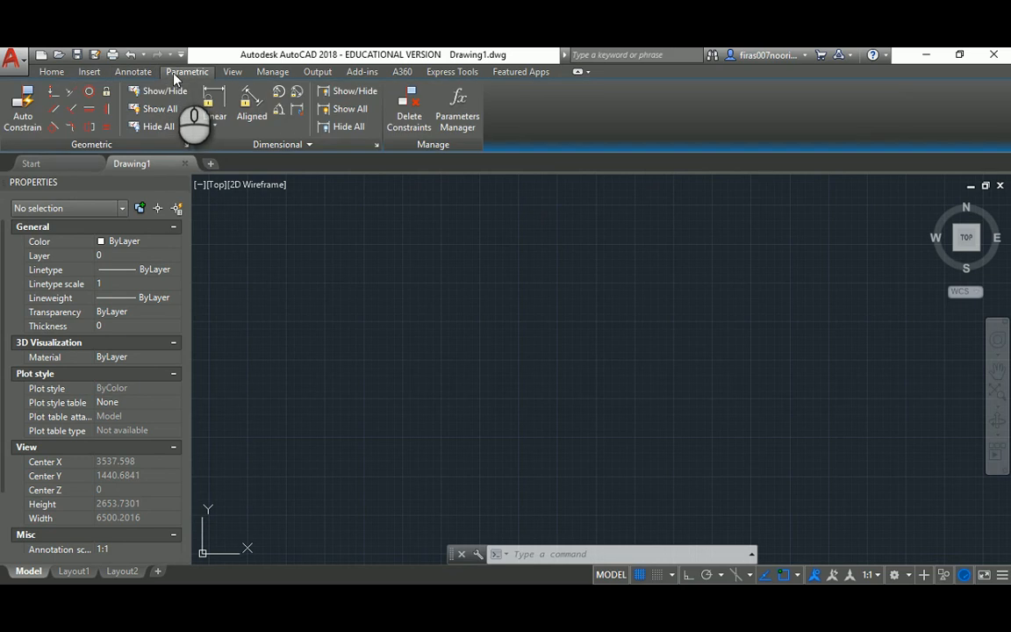
left_click(129, 76)
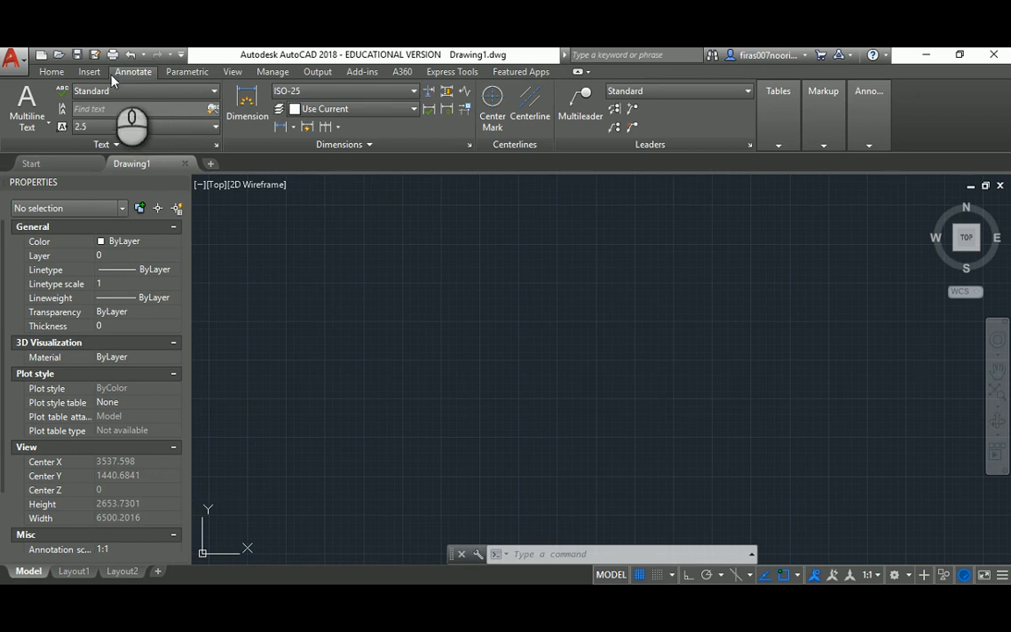
left_click(92, 72)
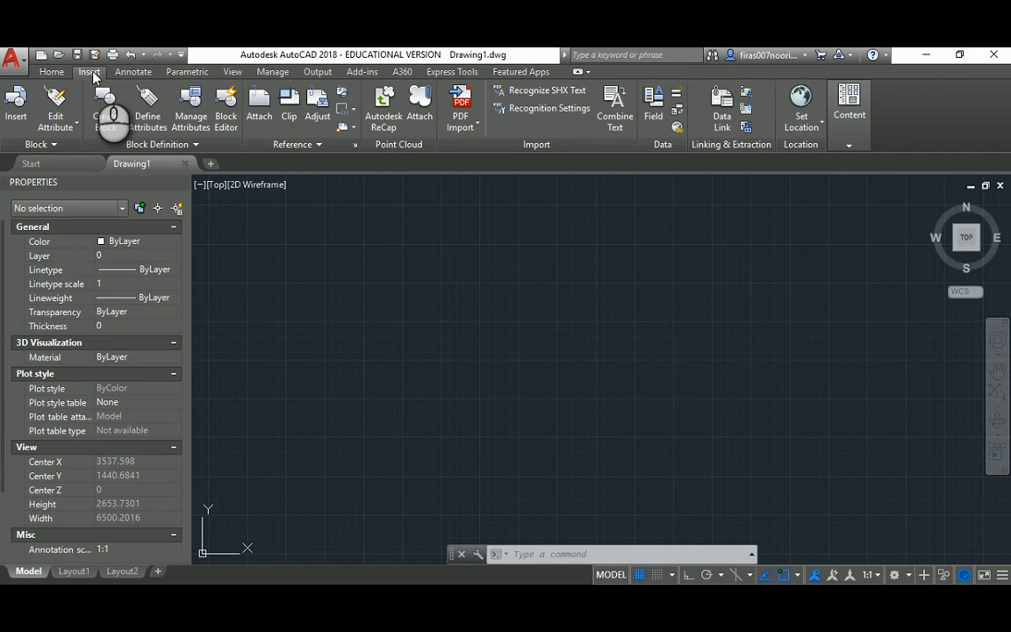
left_click(52, 72)
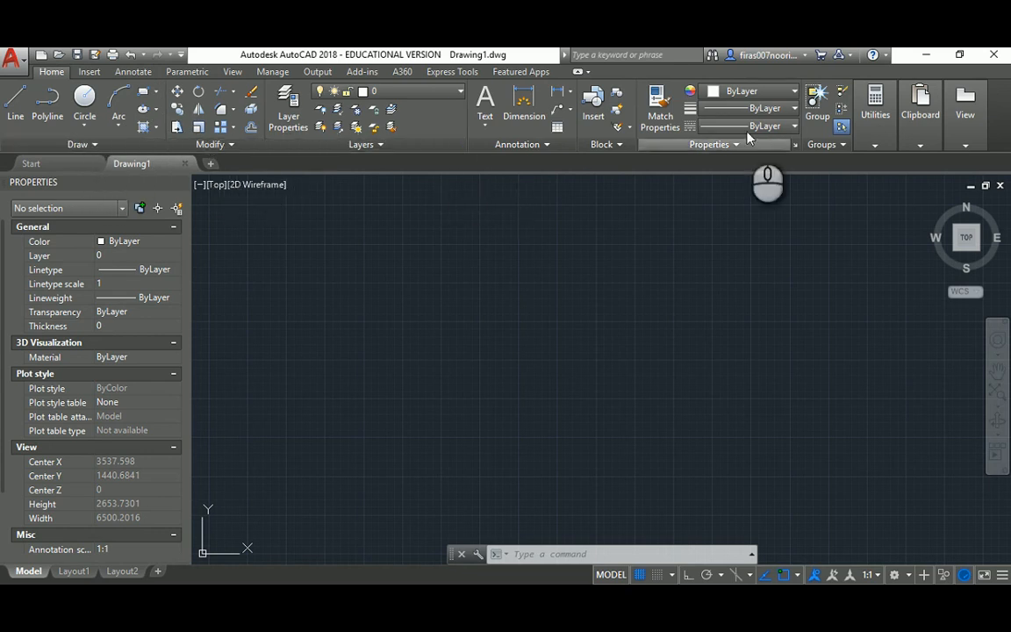
mouse_move(872, 149)
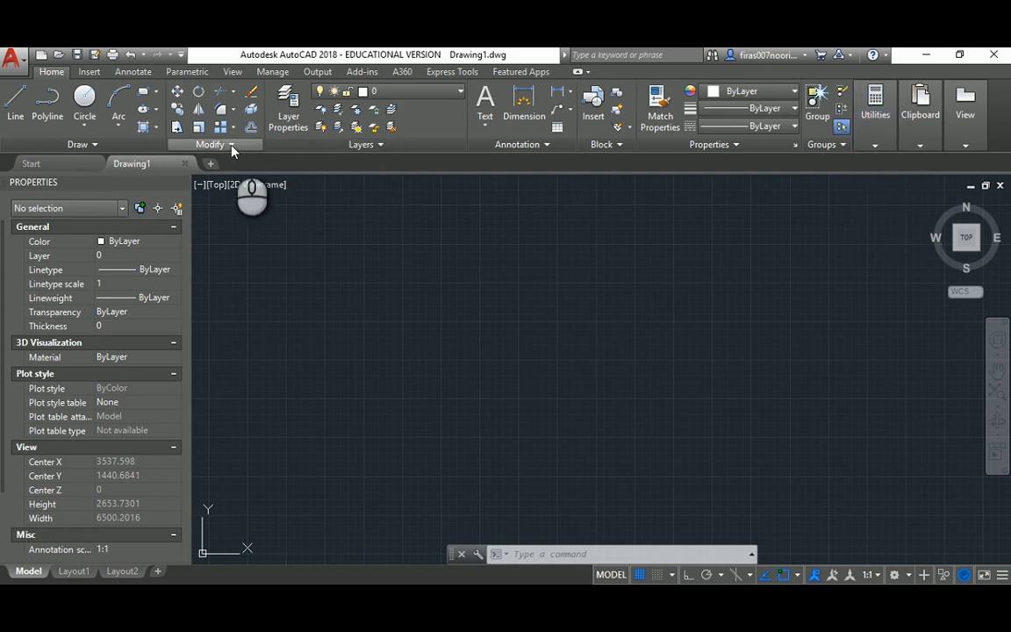
left_click(95, 146)
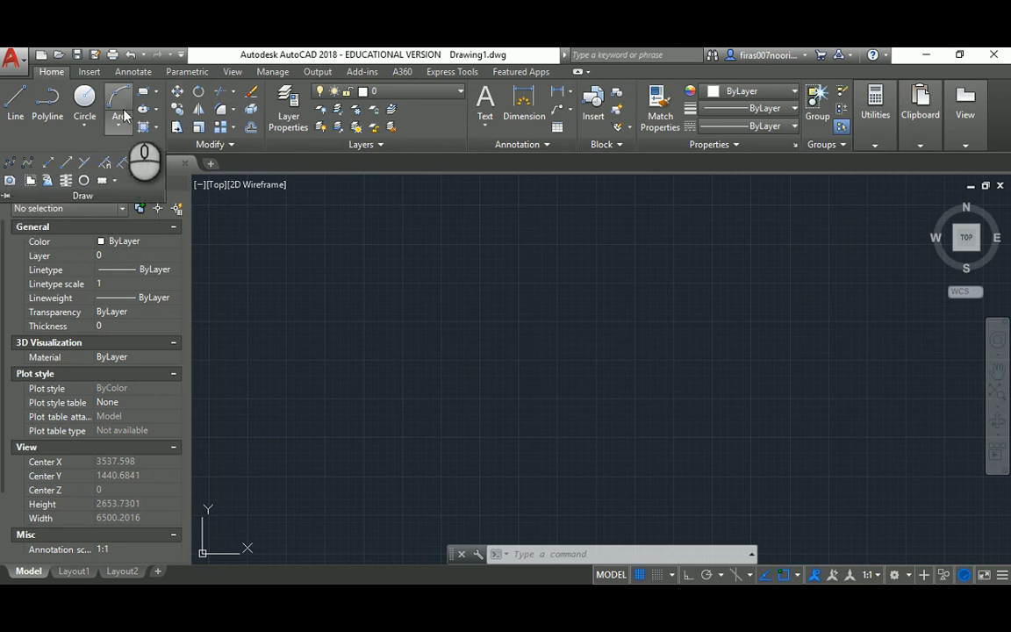
left_click(365, 145)
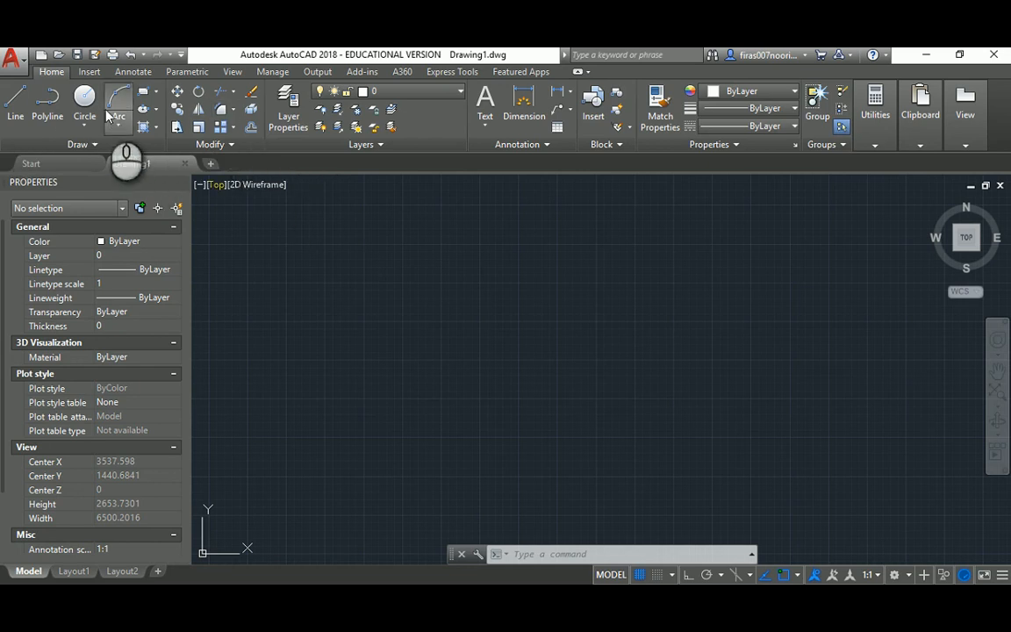
left_click(264, 73)
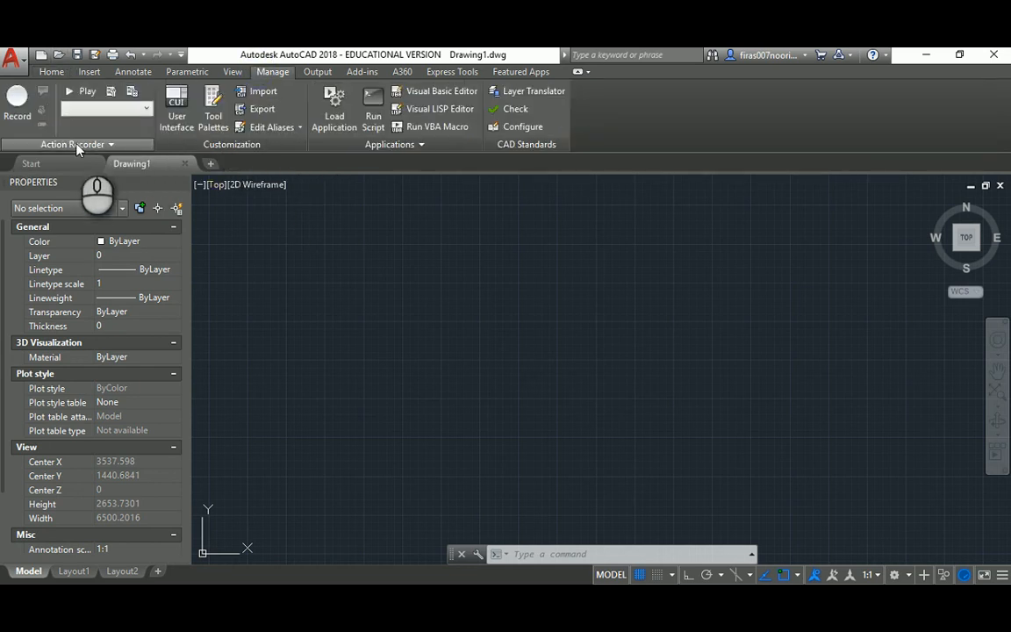
left_click(51, 74)
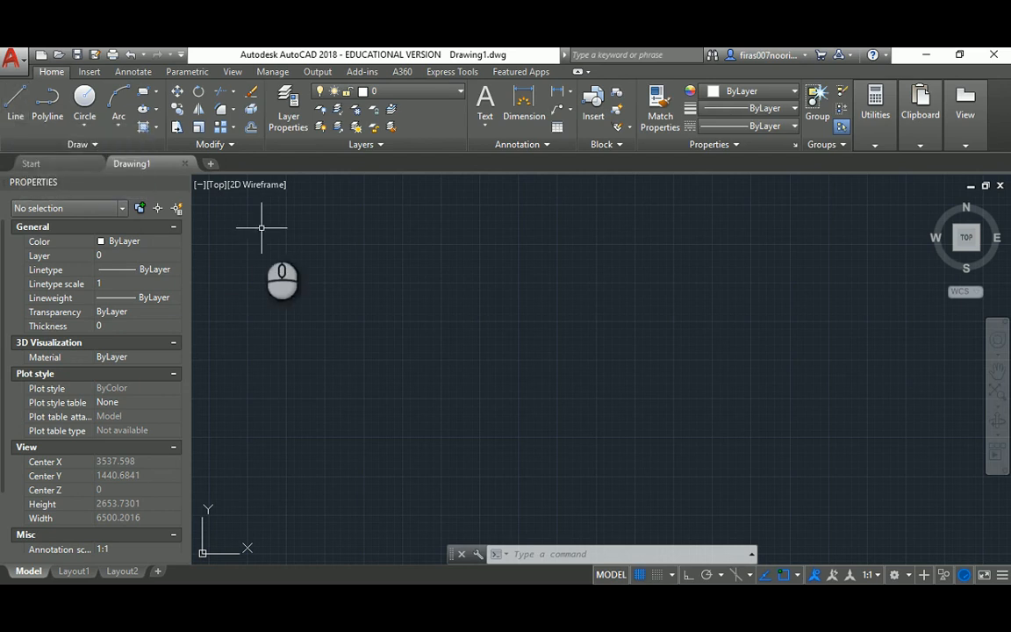
Draw an open zigzag of three connected line segments near the middle of the empty drawing with the Line command.
type("ine")
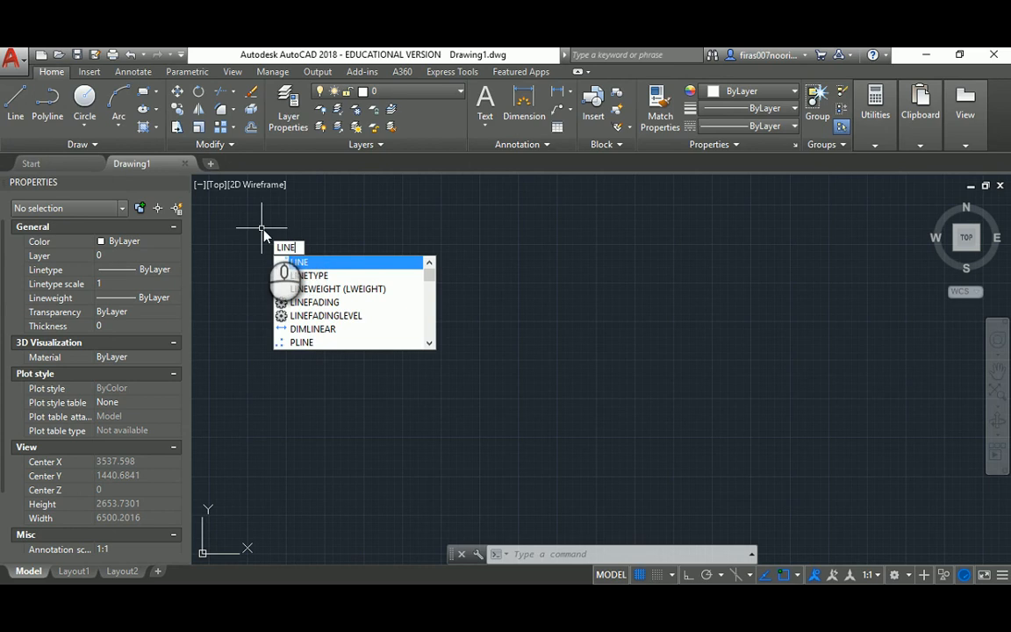
key("Return")
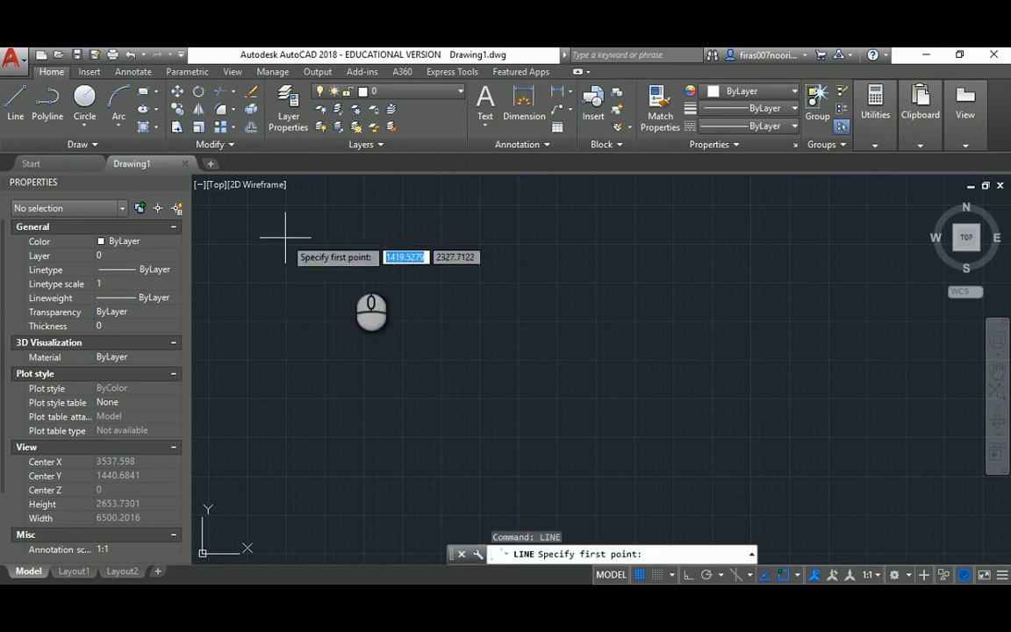
left_click(401, 356)
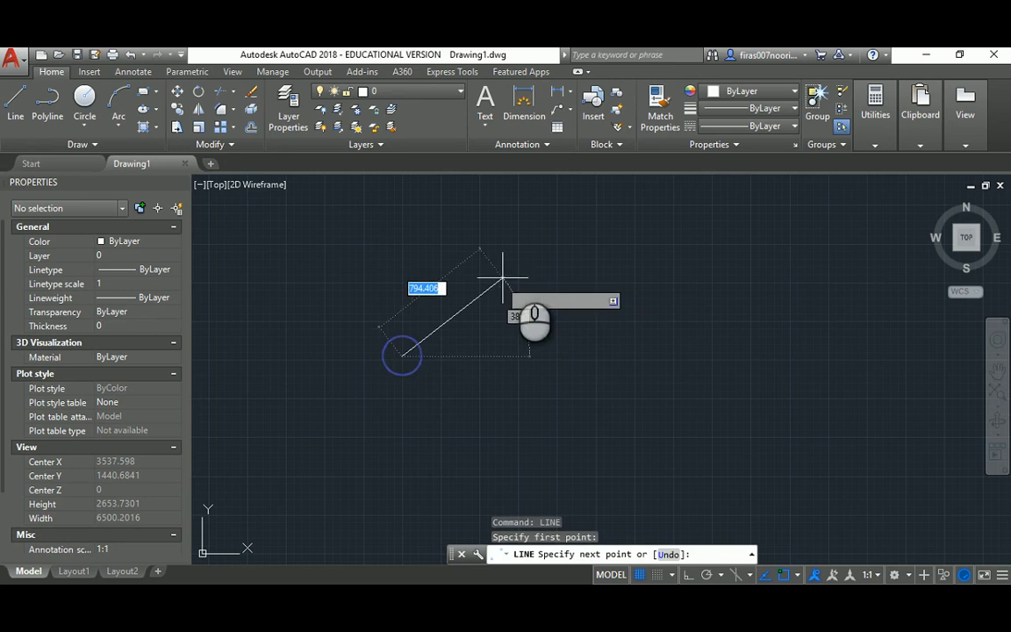
left_click(516, 269)
left_click(568, 349)
left_click(625, 275)
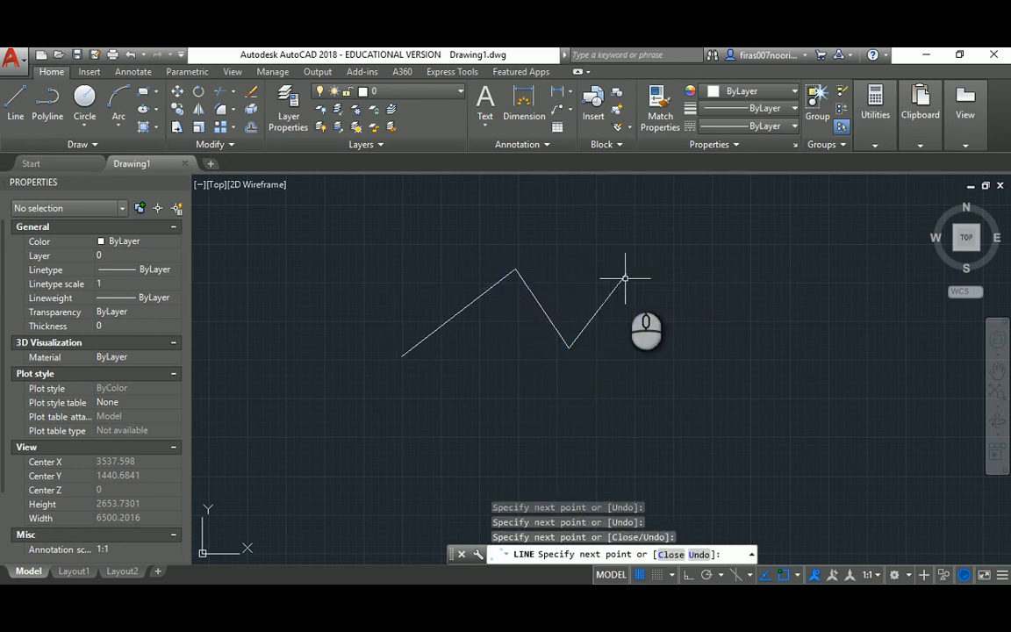
key("Escape")
key("Escape")
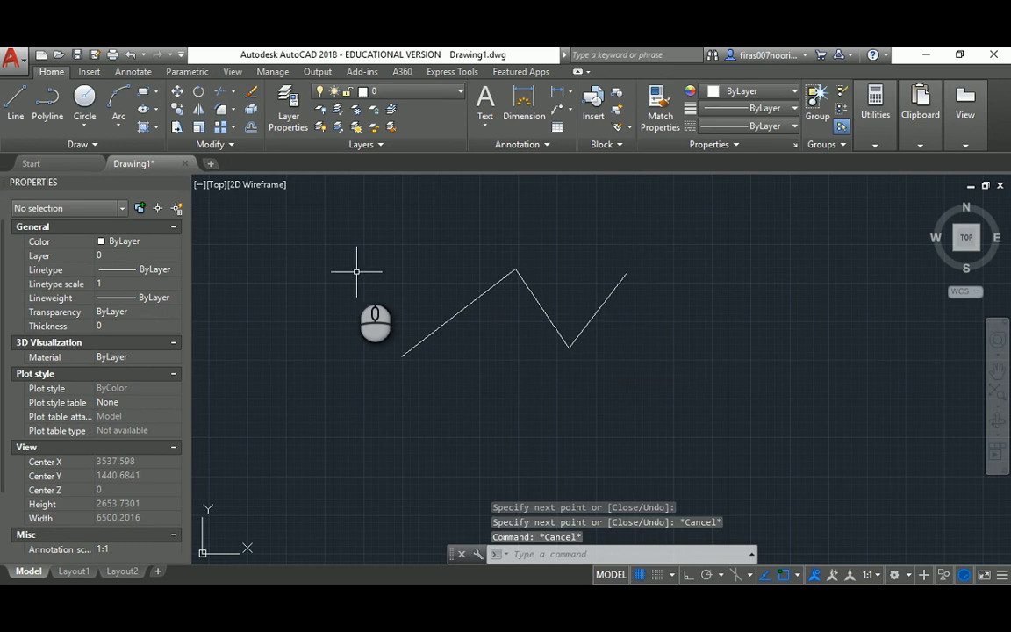
Draw a second, larger open chain of six connected line segments that crosses the first zigzag and turns back below it.
type("l")
key("Return")
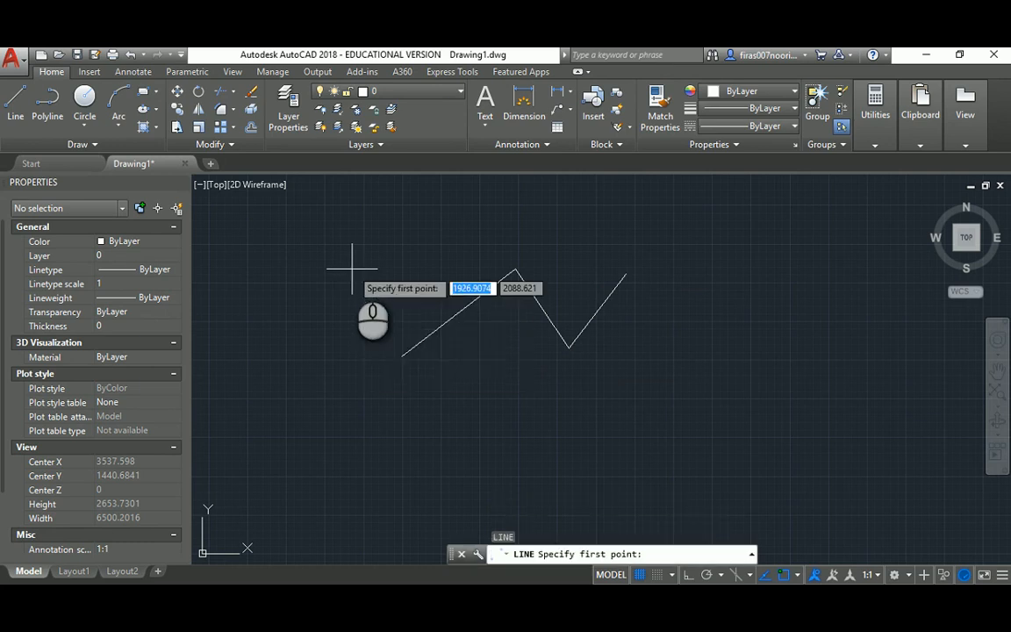
left_click(315, 232)
left_click(455, 371)
left_click(589, 242)
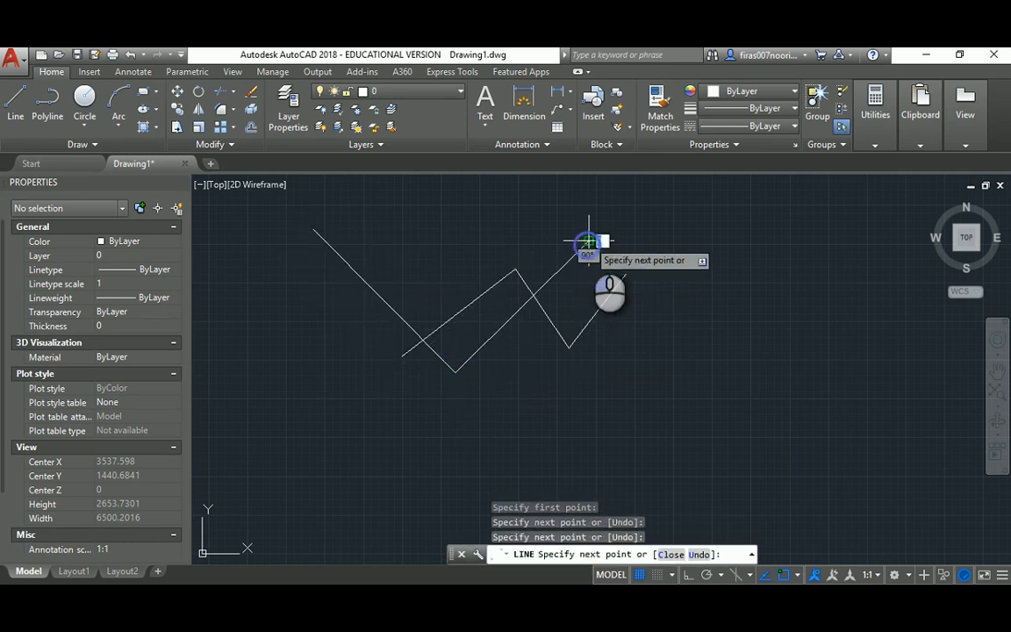
left_click(662, 369)
left_click(592, 433)
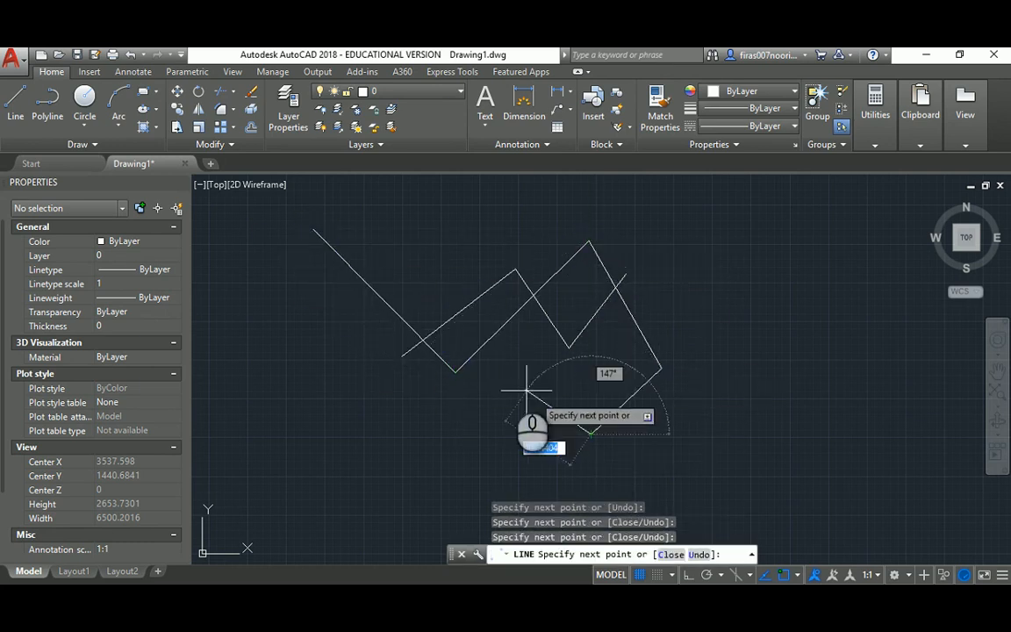
left_click(512, 382)
left_click(384, 438)
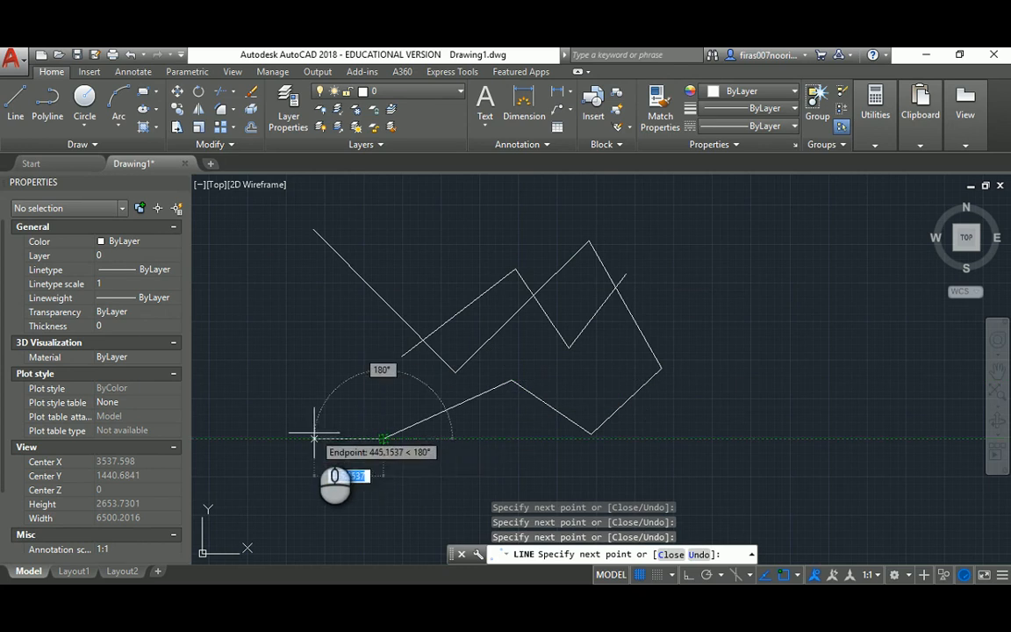
key("Escape")
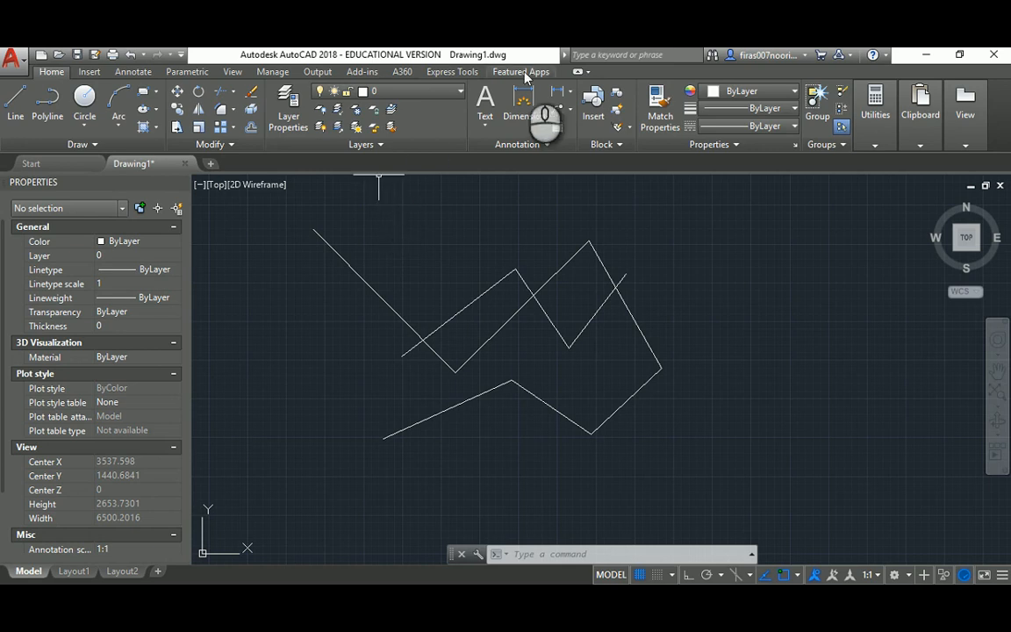
Cycle the ribbon display through panel buttons, panel titles and tabs only, back to the full ribbon.
left_click(576, 75)
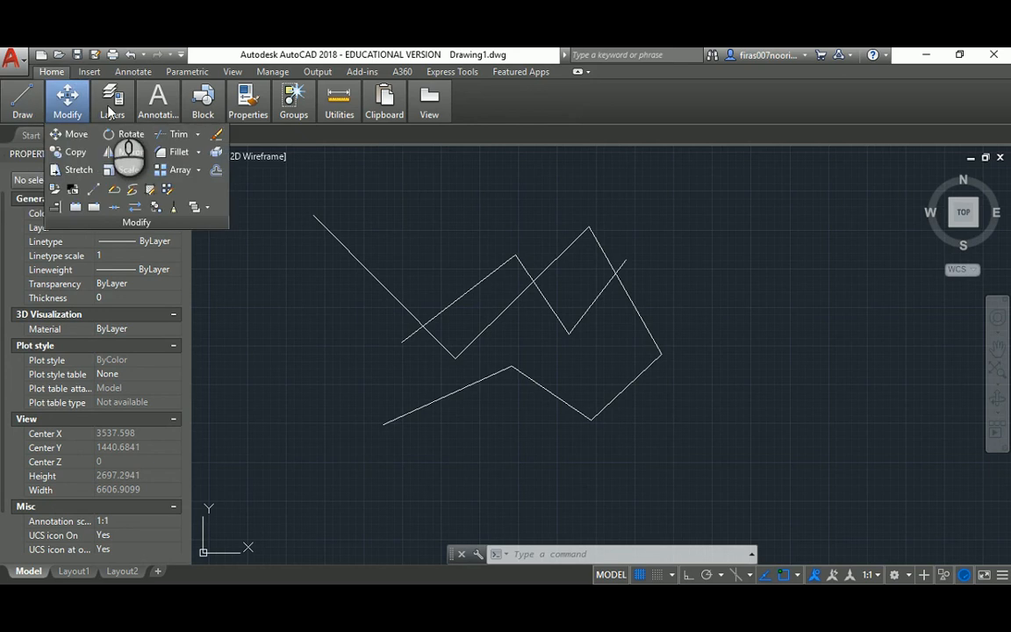
mouse_move(246, 102)
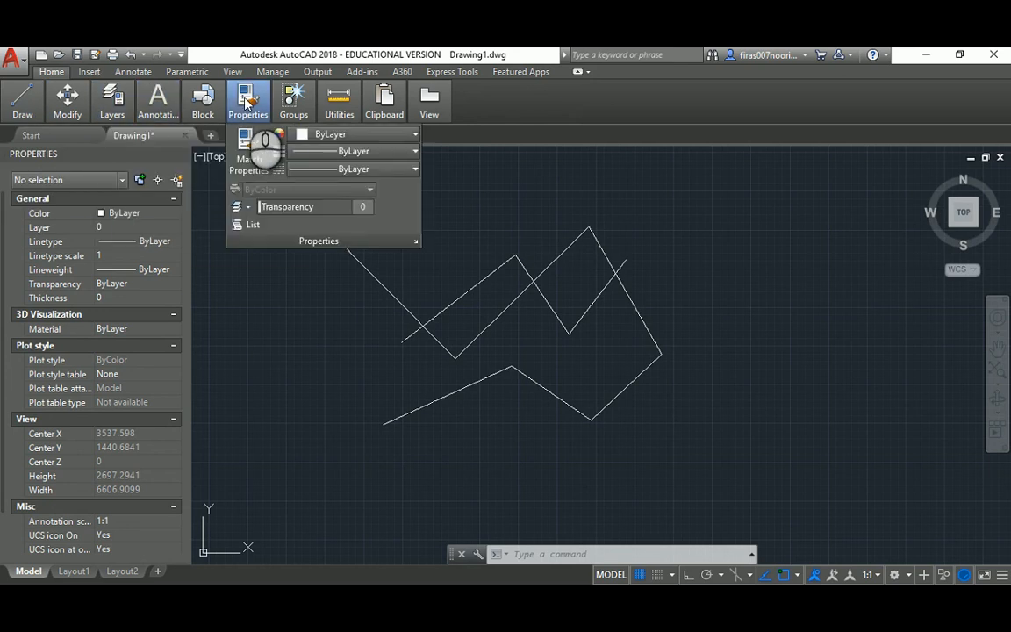
left_click(578, 73)
left_click(579, 74)
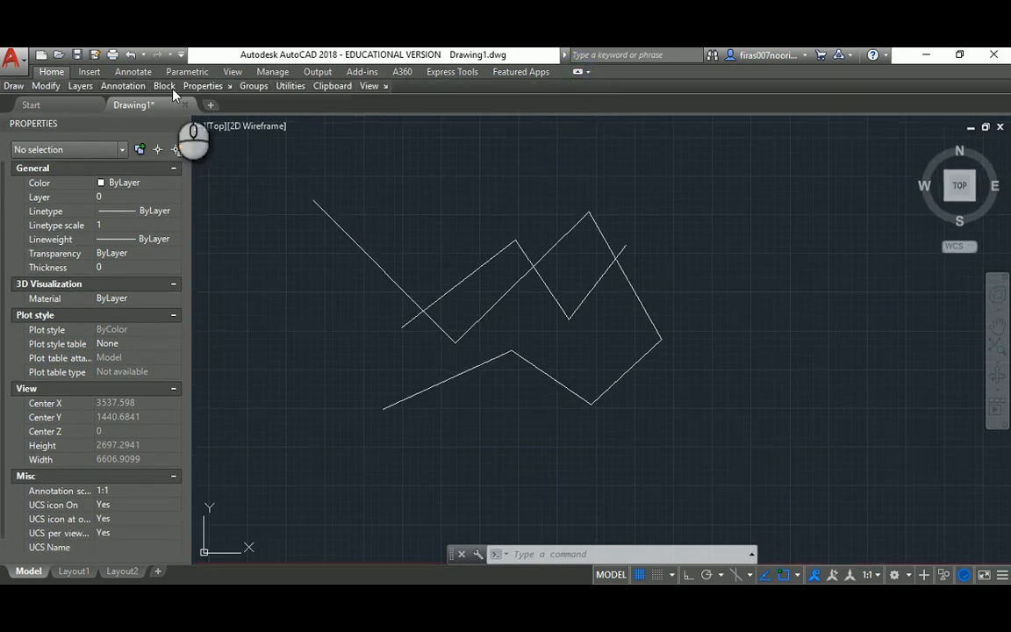
left_click(577, 74)
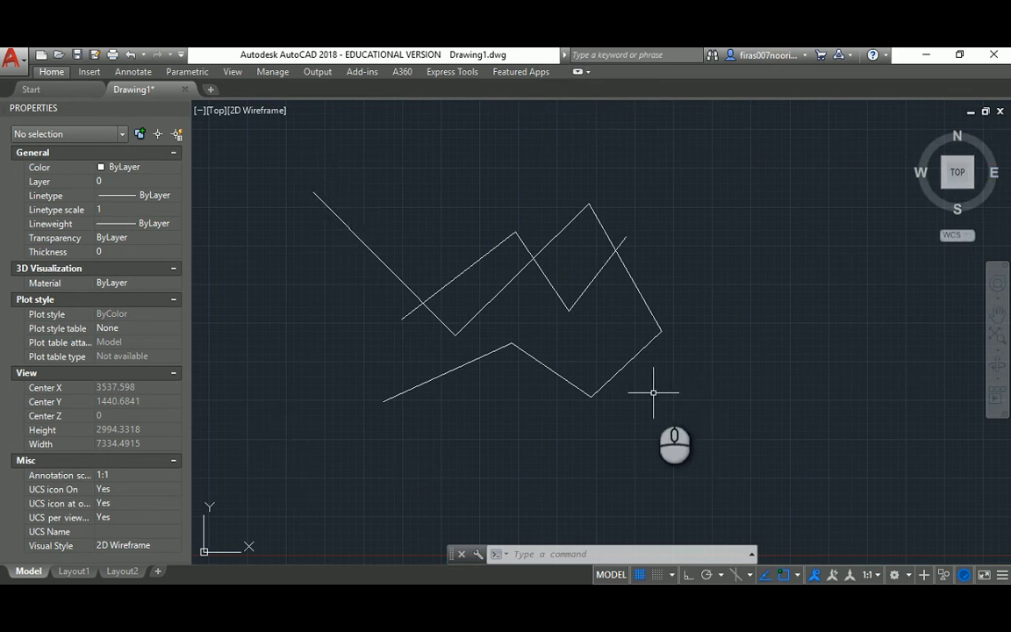
left_click(577, 73)
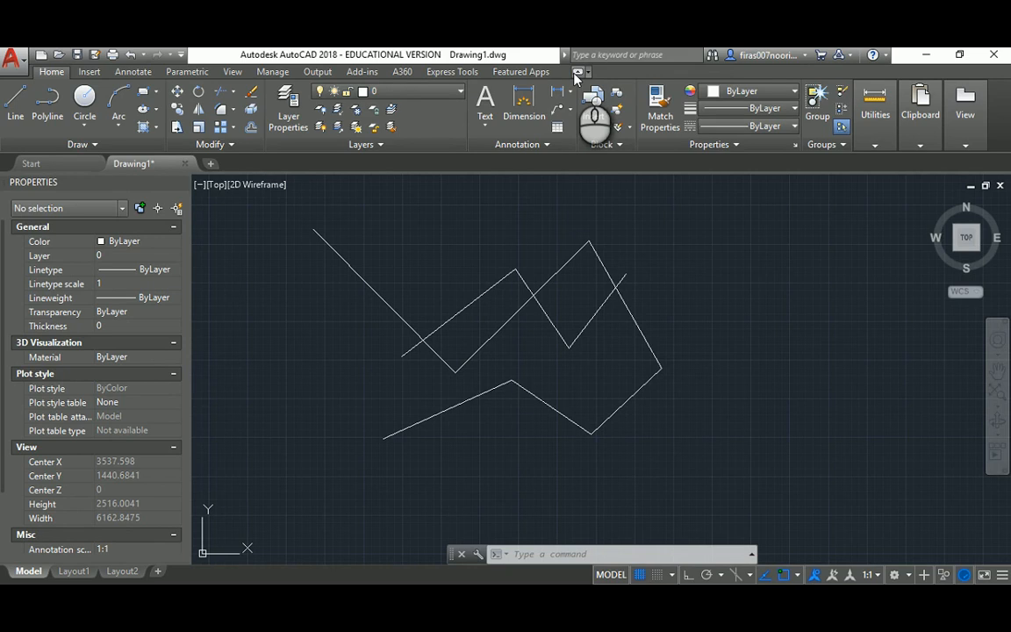
Minimize the ribbon to panel titles.
left_click(578, 74)
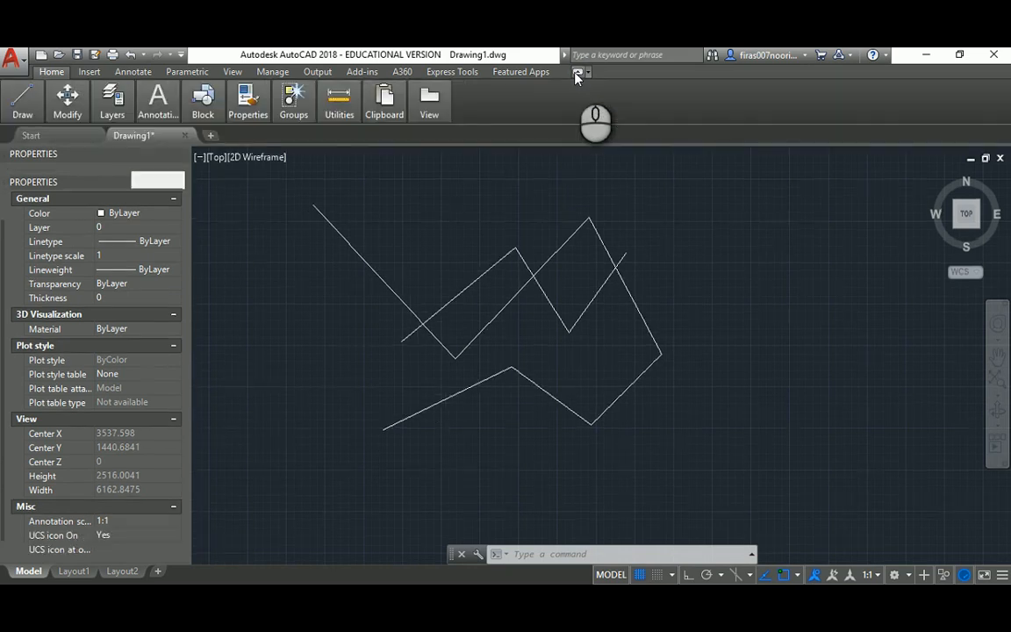
left_click(578, 74)
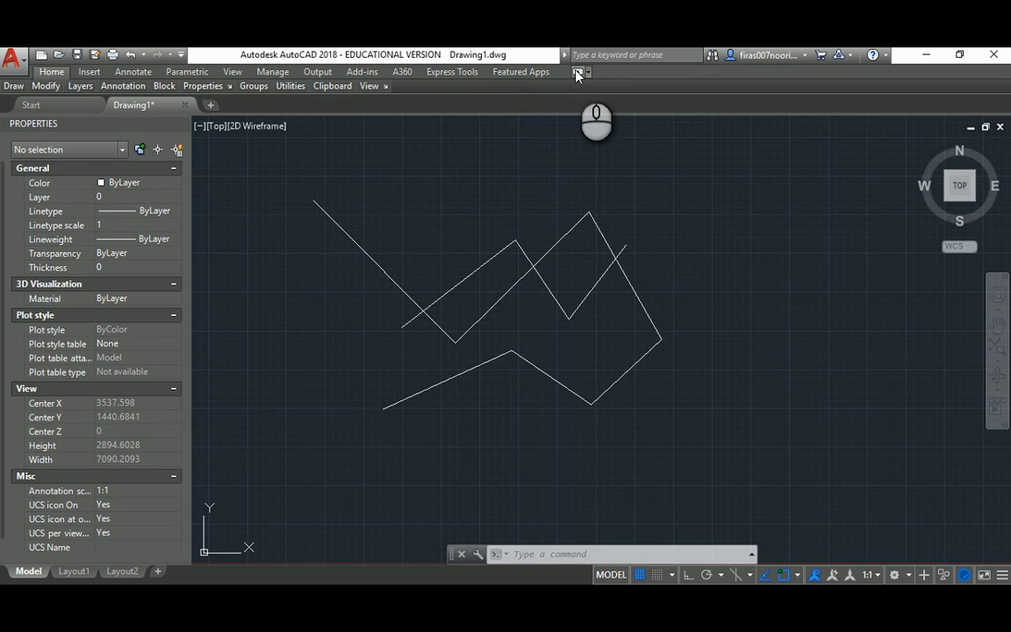
Reduce the ribbon to tabs only and bring back the full ribbon.
left_click(577, 74)
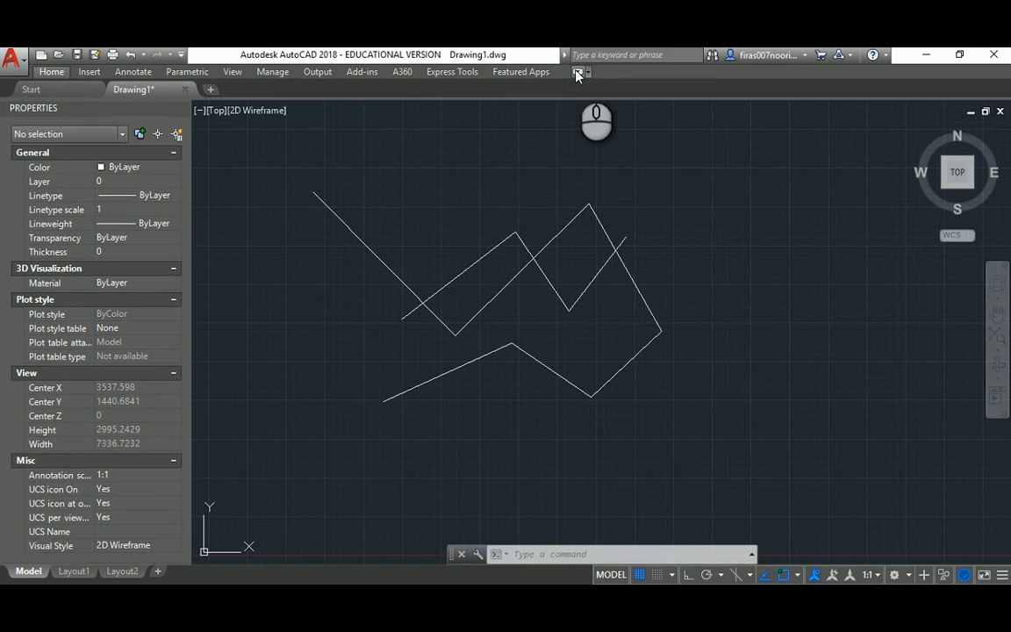
left_click(577, 74)
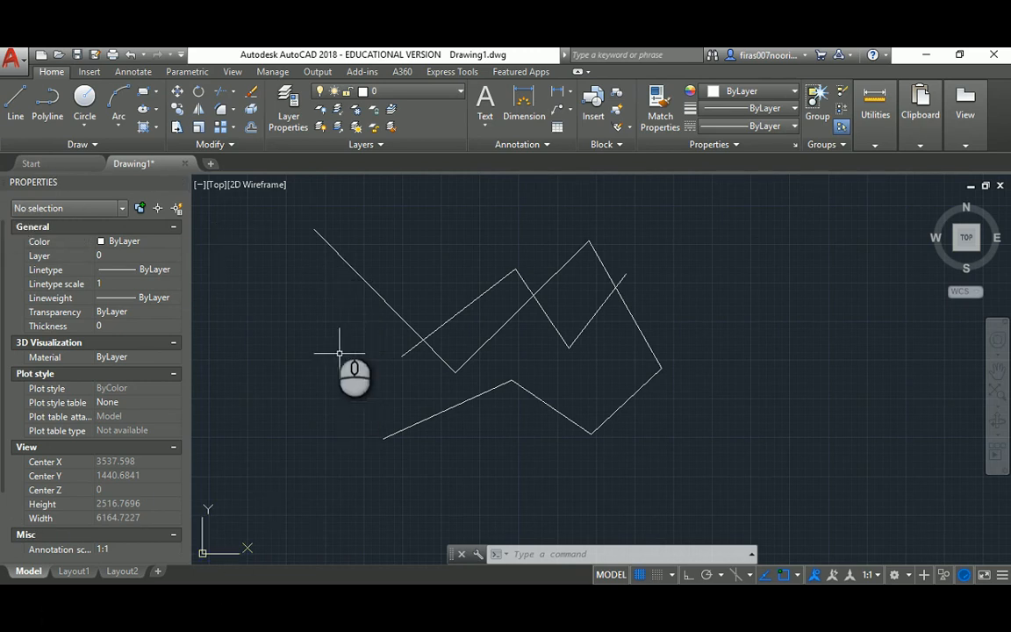
Select the long diagonal line at the start of the larger chain with a crossing window, view its properties, and clear the selection.
left_click(360, 219)
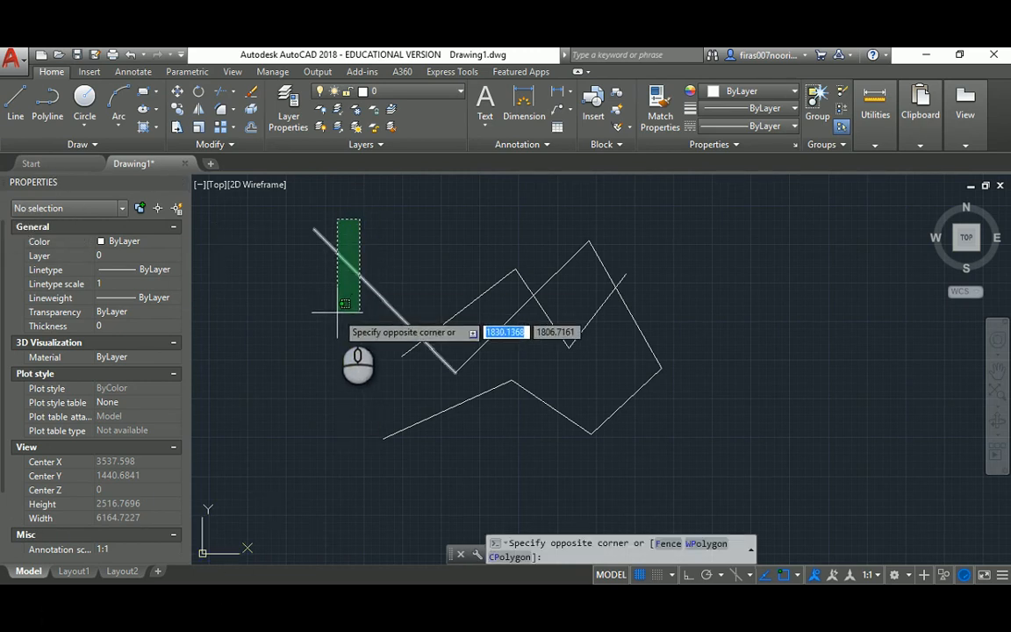
left_click(337, 311)
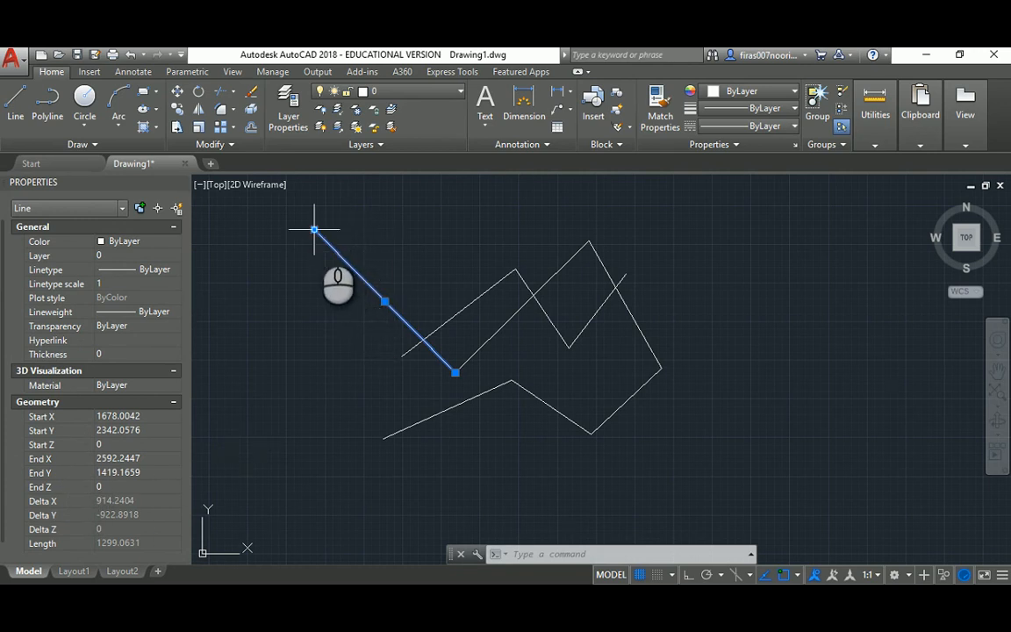
left_click(334, 249)
key("Escape")
key("Escape")
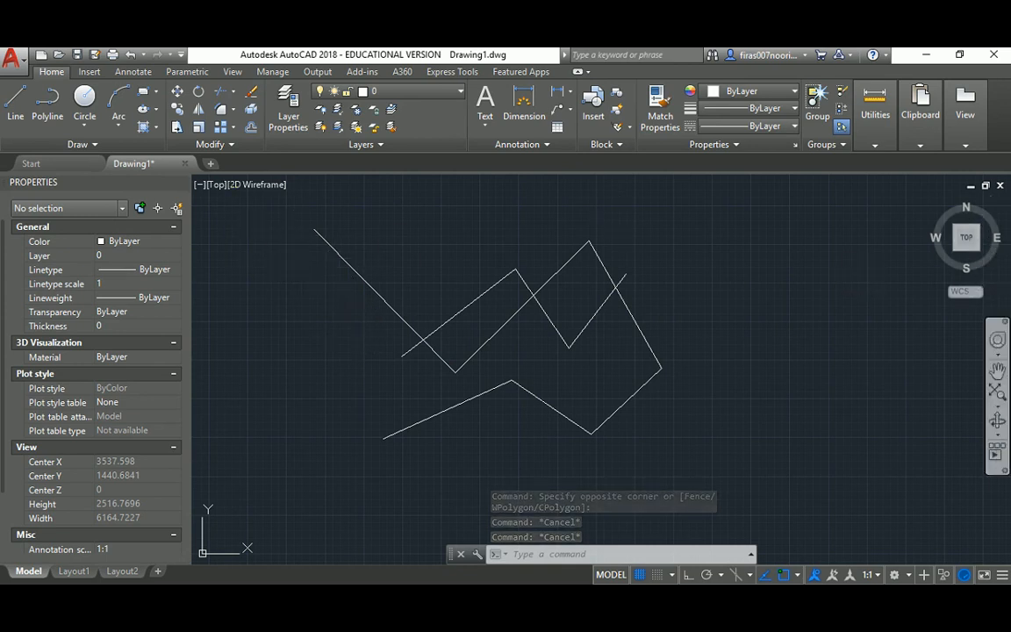
Examine the two line chains by panning across the model space and zooming in and out on them.
mouse_move(481, 367)
middle_mouse_down()
mouse_move(577, 411)
mouse_move(474, 345)
mouse_move(506, 361)
mouse_move(817, 287)
mouse_move(760, 289)
mouse_move(511, 452)
mouse_move(527, 316)
middle_mouse_up()
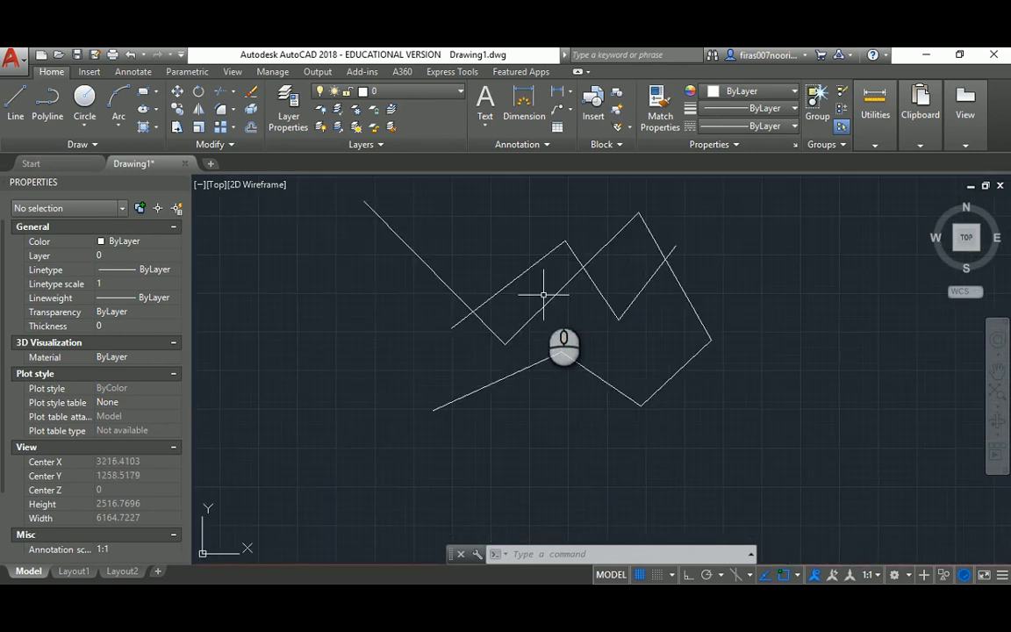
scroll(544, 295, "up", 10)
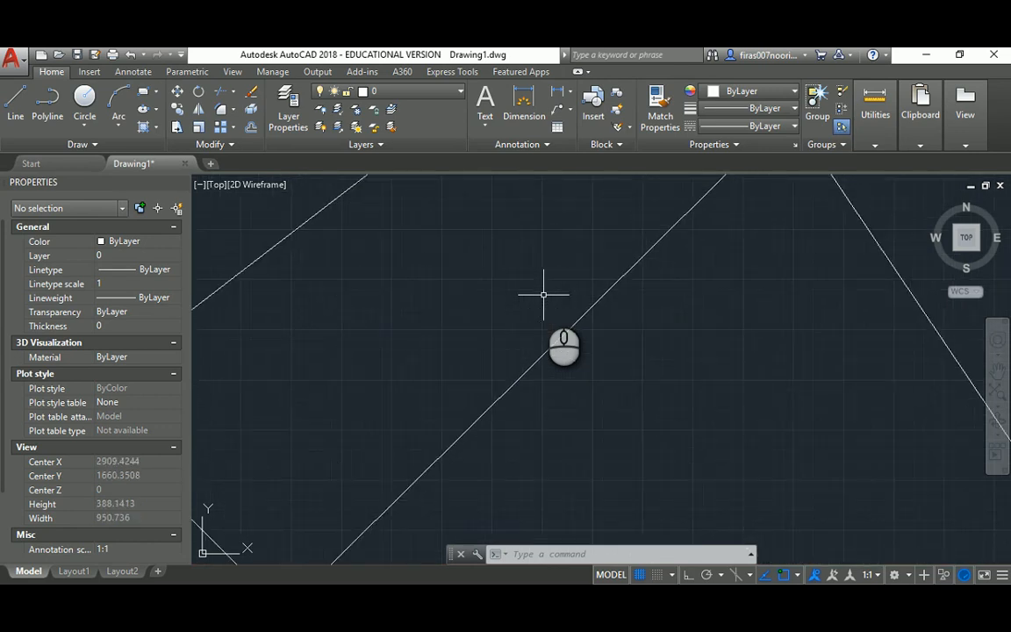
scroll(543, 295, "down", 8)
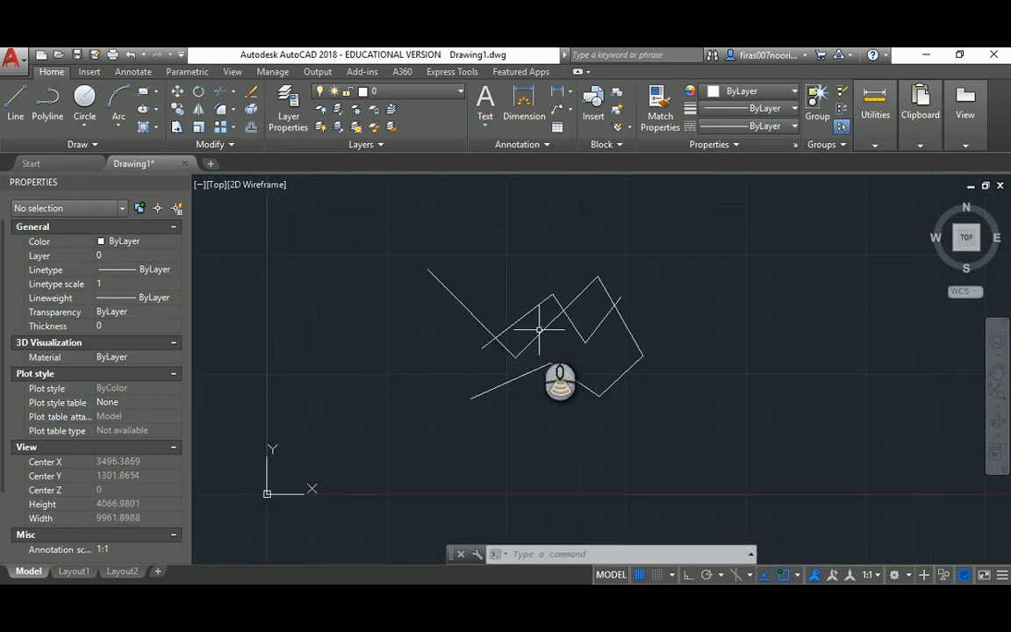
scroll(539, 329, "down", 2)
scroll(542, 332, "up", 6)
mouse_move(542, 332)
middle_mouse_down()
mouse_move(591, 327)
mouse_move(732, 354)
mouse_move(813, 321)
middle_mouse_up()
scroll(640, 343, "down", 5)
scroll(813, 322, "up", 6)
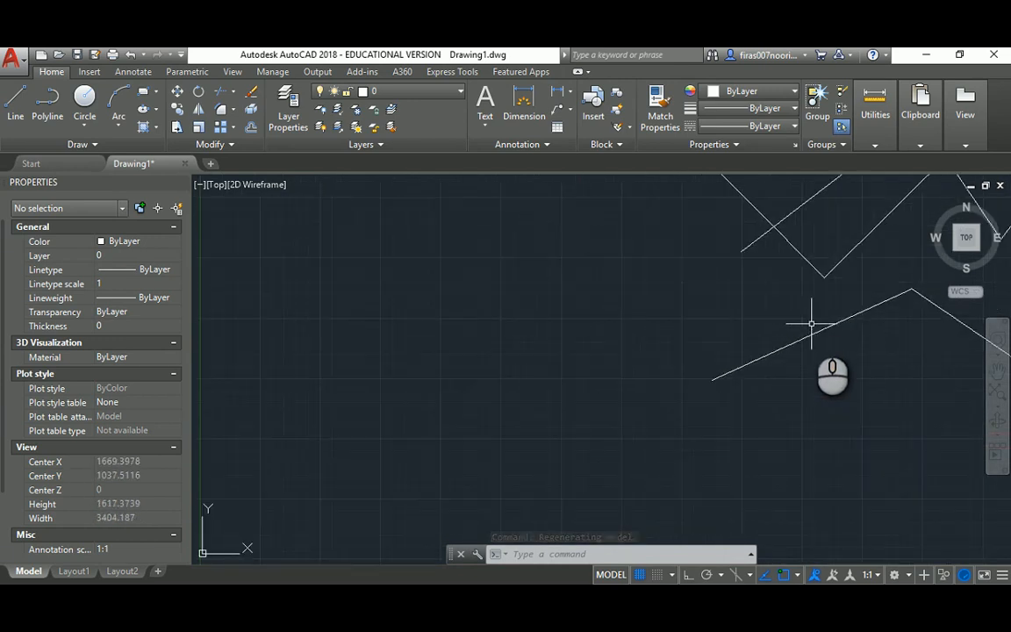
middle_click(812, 324)
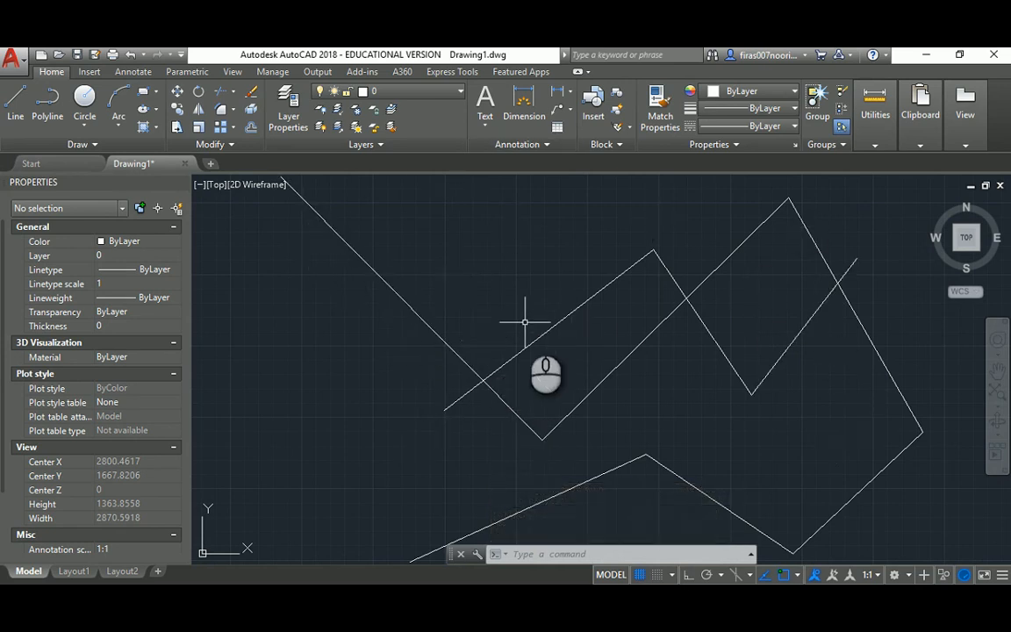
Compare the line chains at far and close zoom around different points, and centre both chains in the view.
scroll(559, 316, "down", 10)
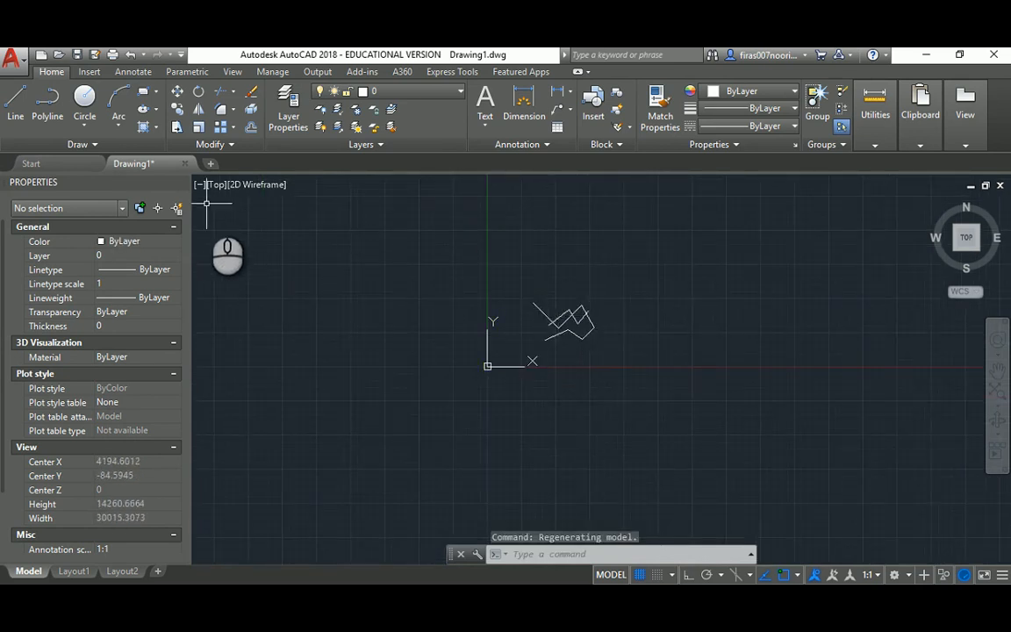
scroll(206, 204, "up", 10)
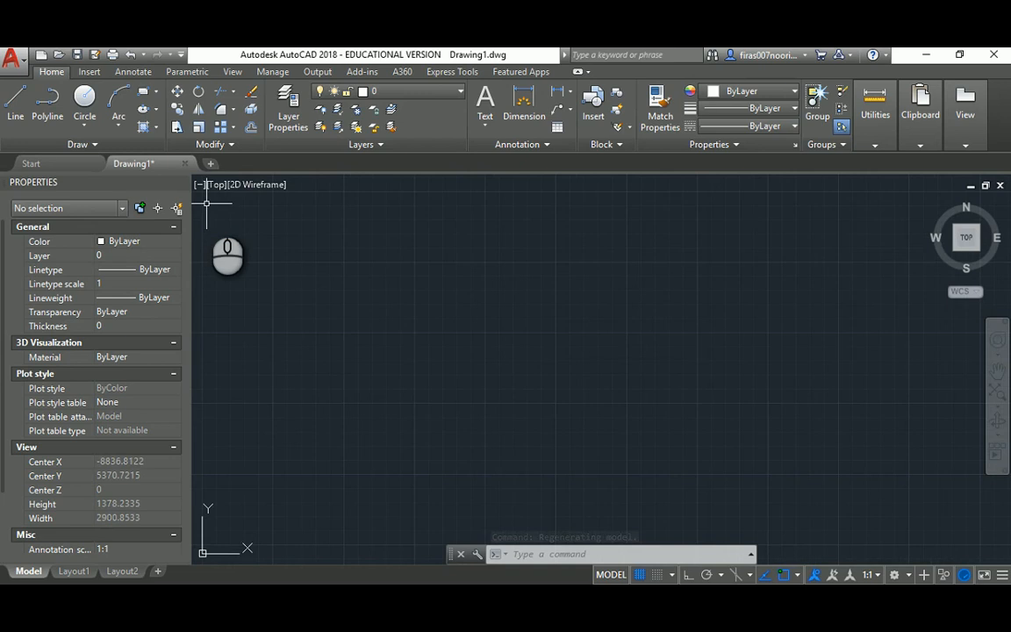
scroll(207, 204, "down", 12)
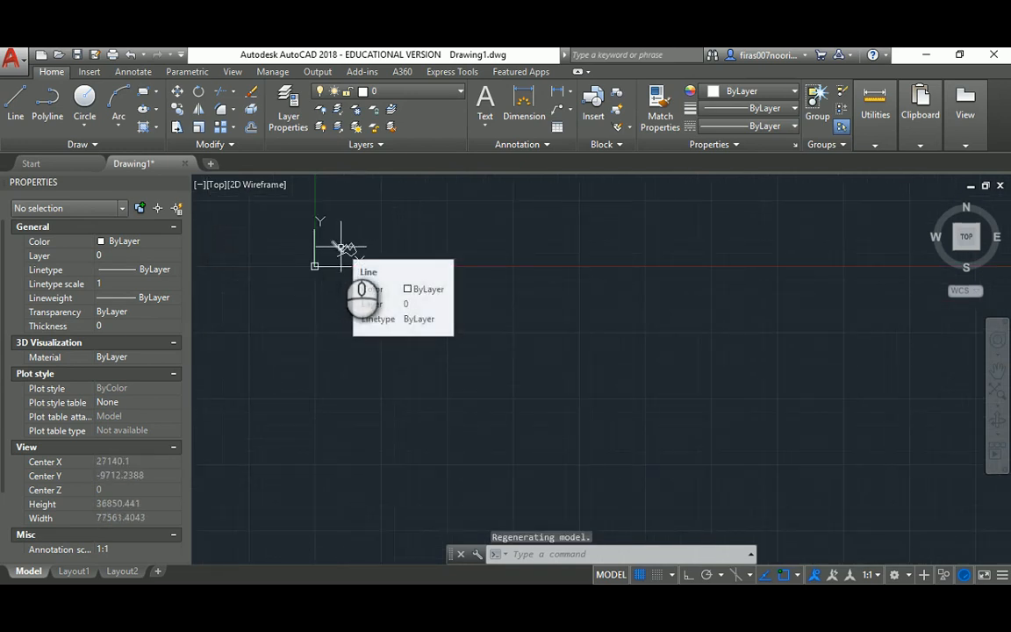
scroll(345, 250, "up", 10)
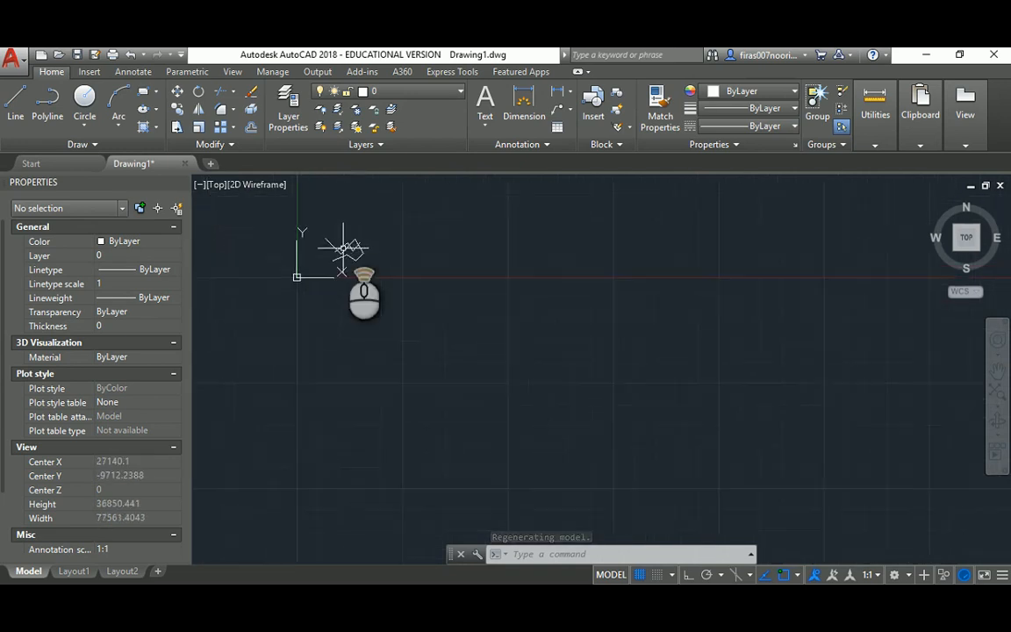
scroll(343, 248, "down", 6)
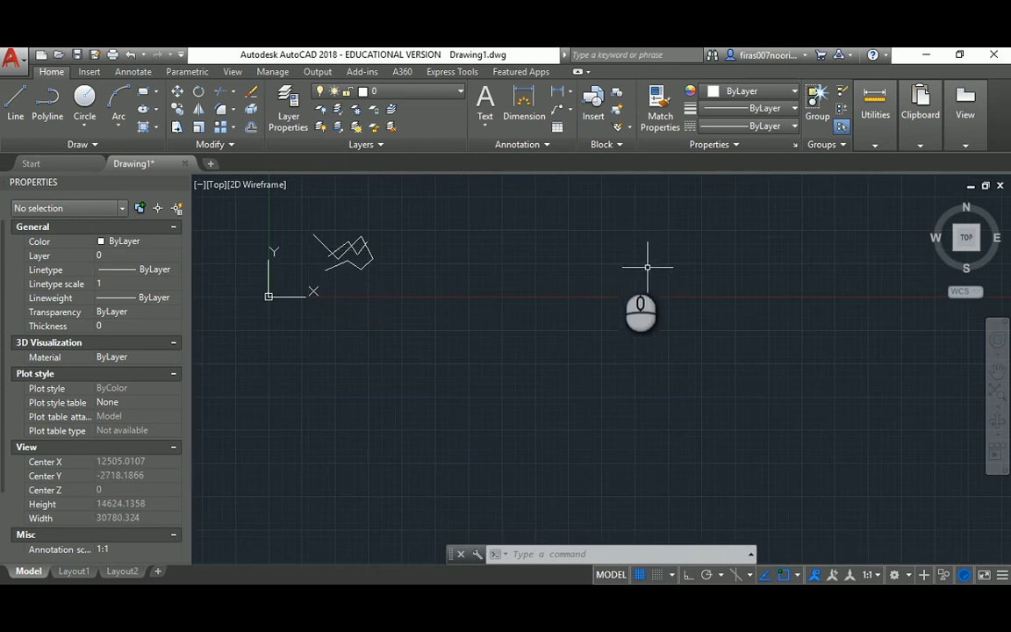
scroll(632, 272, "up", 8)
mouse_move(435, 278)
middle_mouse_down()
mouse_move(677, 359)
mouse_move(784, 320)
mouse_move(743, 313)
mouse_move(892, 365)
middle_mouse_up()
mouse_move(506, 339)
middle_mouse_down()
mouse_move(657, 335)
mouse_move(719, 282)
middle_mouse_up()
scroll(718, 286, "down", 14)
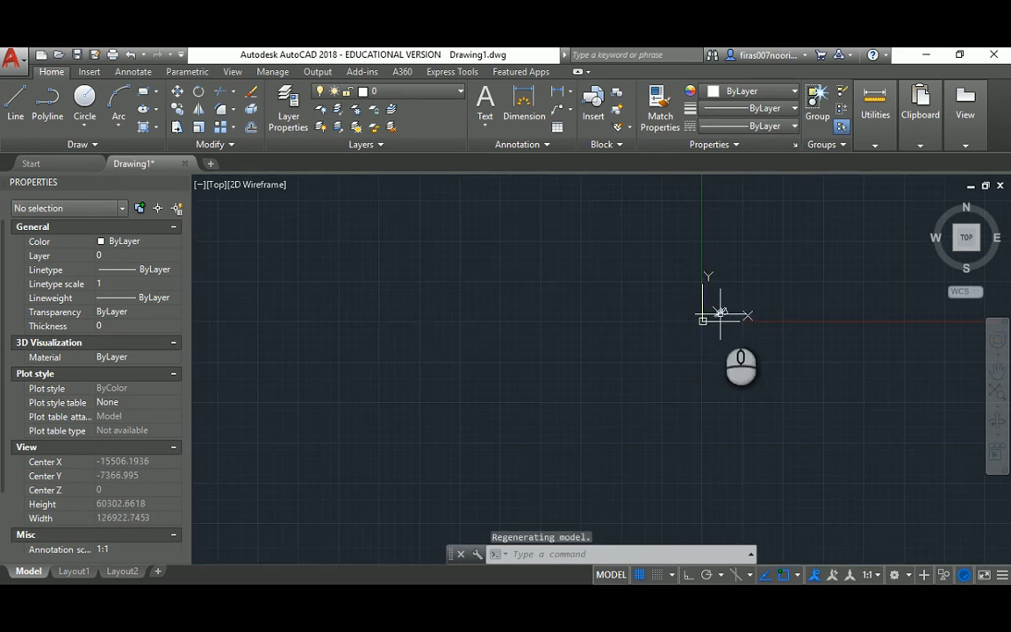
scroll(720, 313, "up", 16)
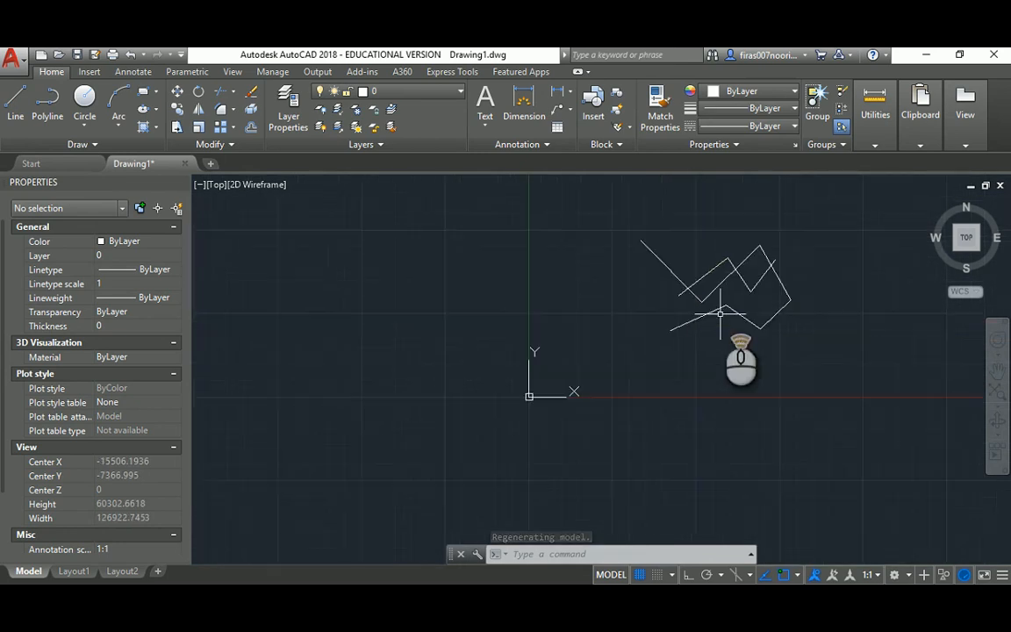
mouse_move(727, 280)
middle_mouse_down()
mouse_move(663, 324)
mouse_move(639, 350)
mouse_move(630, 384)
middle_mouse_up()
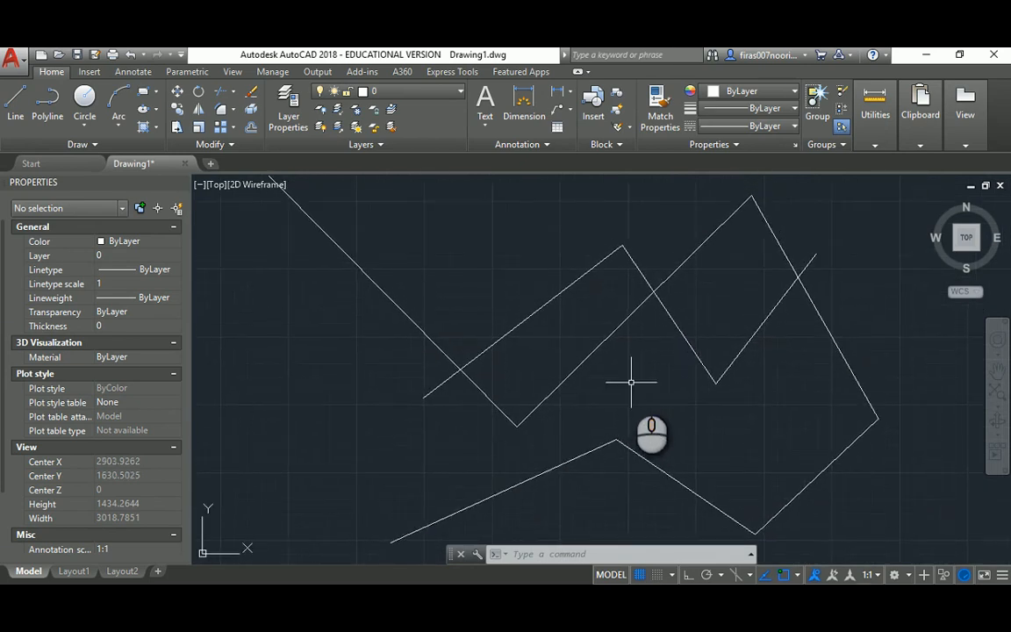
scroll(630, 382, "down", 2)
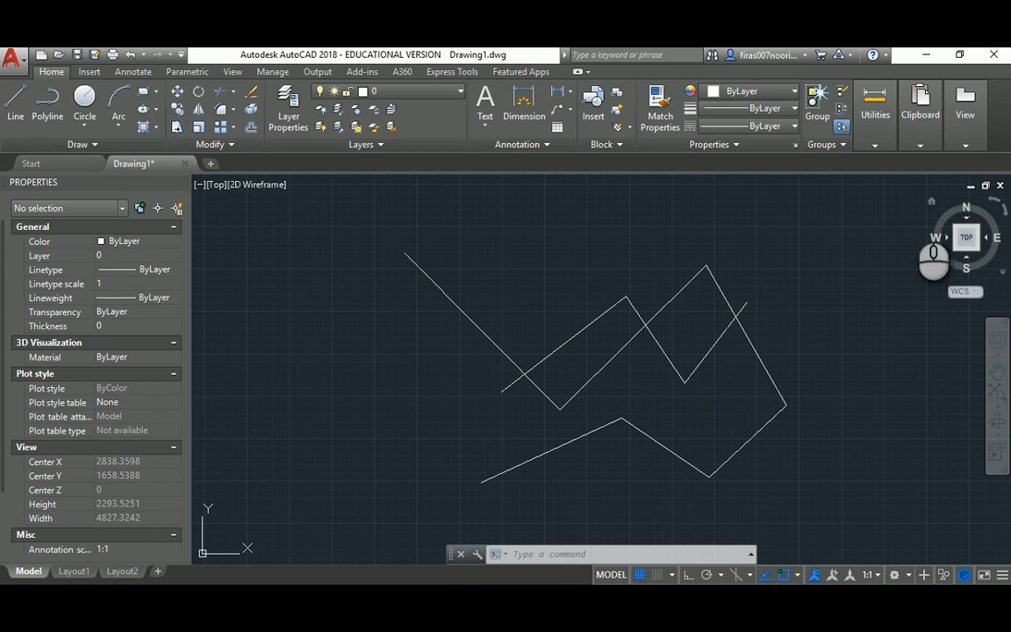
middle_click_drag(654, 411, 636, 400)
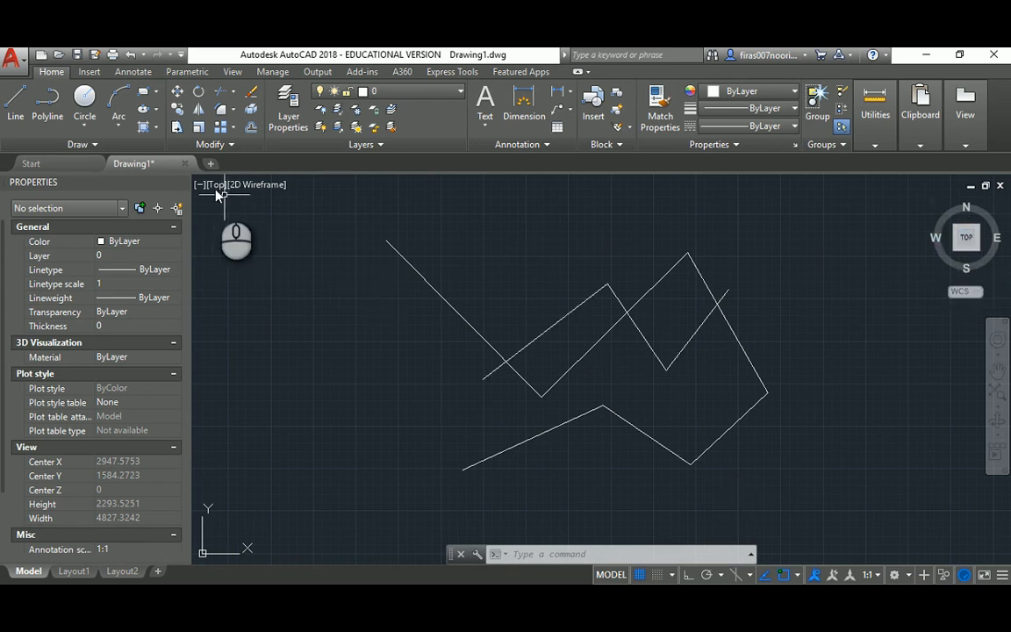
middle_click_drag(667, 388, 654, 387)
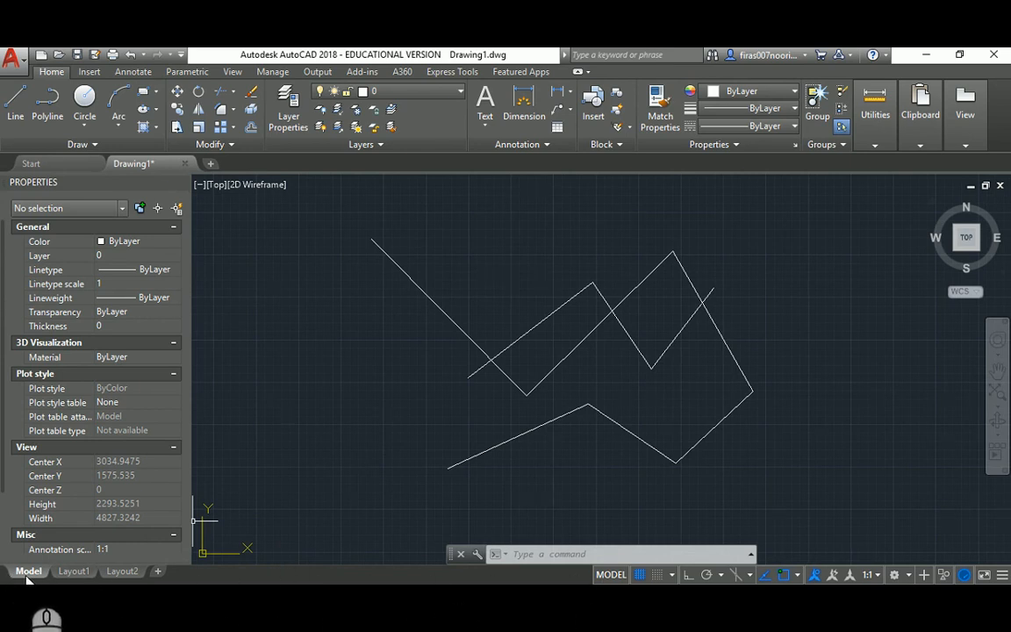
Open Layout1, select its viewport frame to view its properties, and clear the selection.
mouse_move(72, 576)
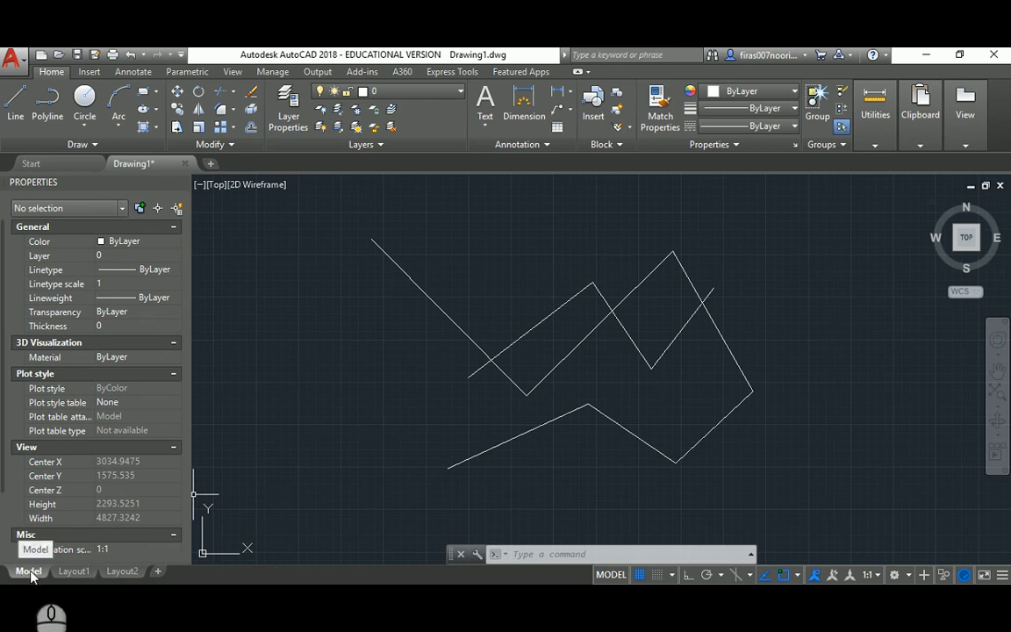
left_click(74, 572)
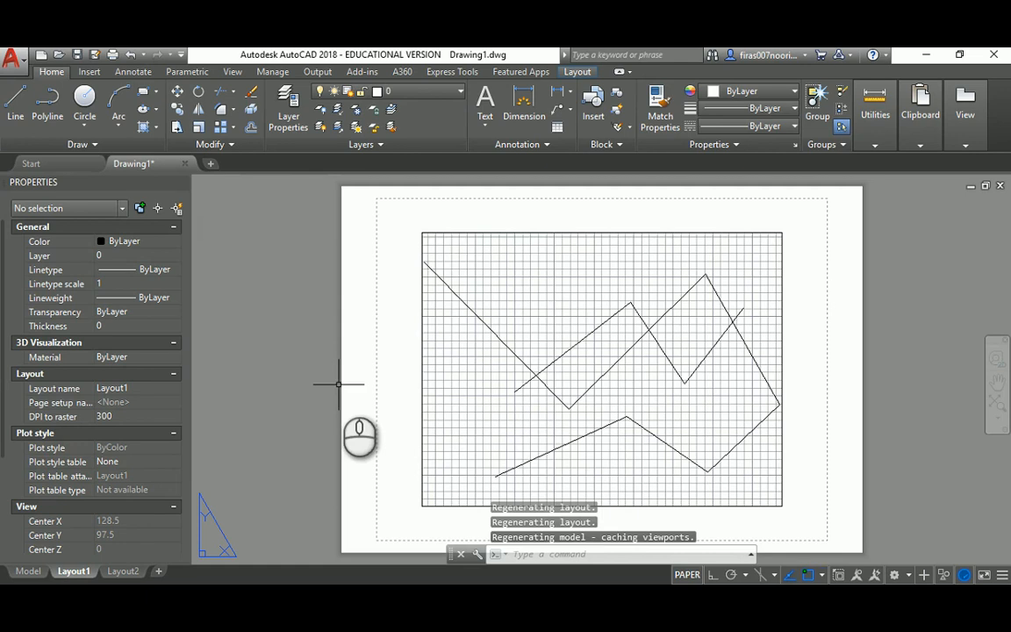
left_click(447, 232)
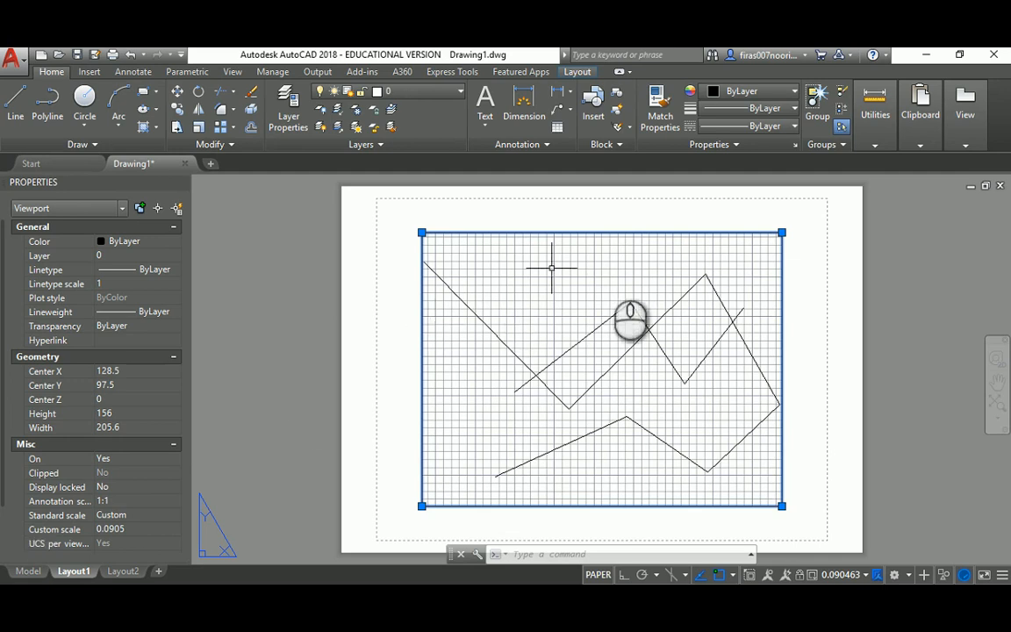
middle_click_drag(598, 277, 585, 277)
key("Escape")
Draw a diagonal line about 283 units long across the upper-left part of the Layout1 sheet, and delete it.
type("l")
key("Return")
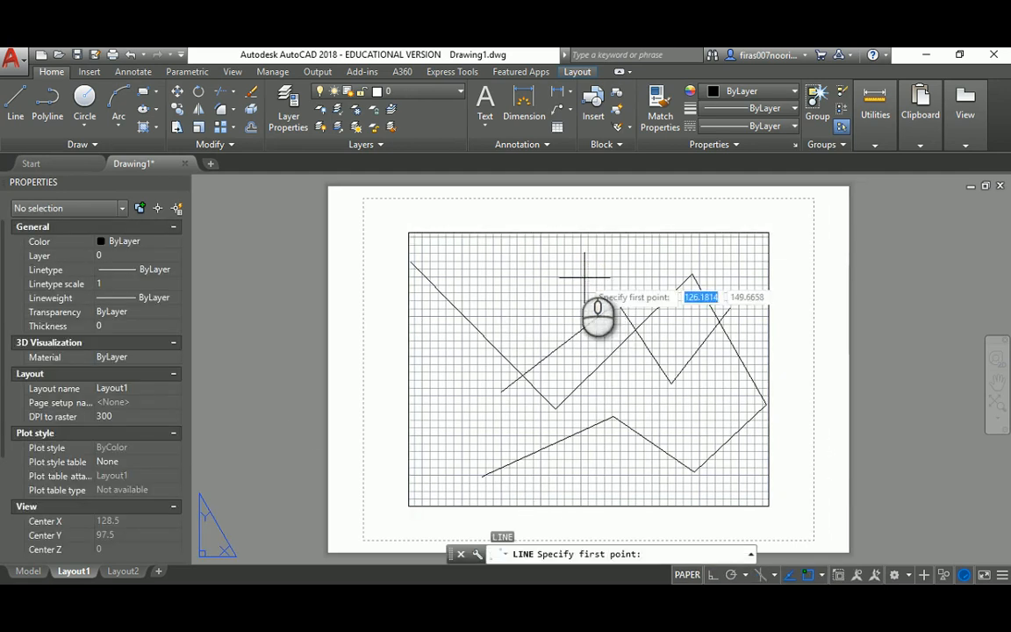
scroll(538, 236, "down", 3)
left_click(564, 177)
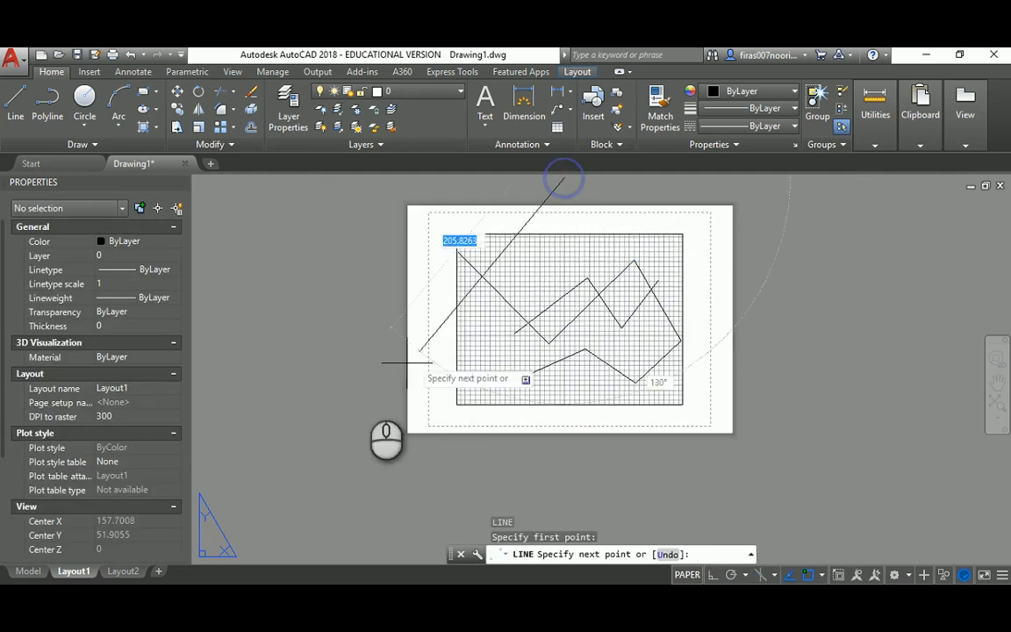
left_click(348, 400)
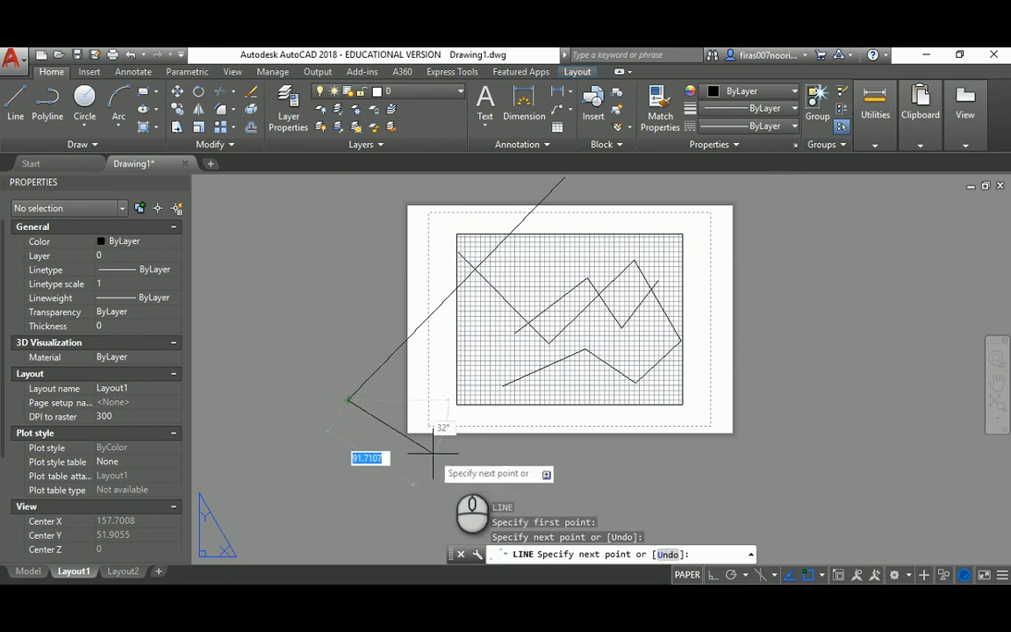
key("Escape")
key("Escape")
left_click_drag(390, 362, 371, 363)
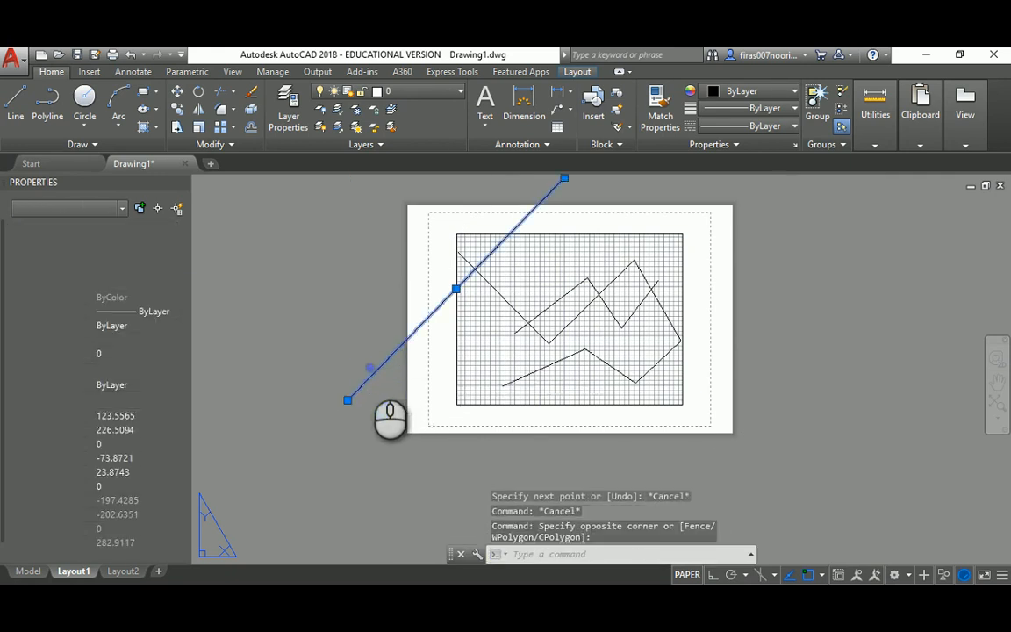
key("Delete")
Draw a large circle centred near the sheet's left edge so that it overlaps the Layout1 viewport.
type("c")
key("Return")
left_click(426, 328)
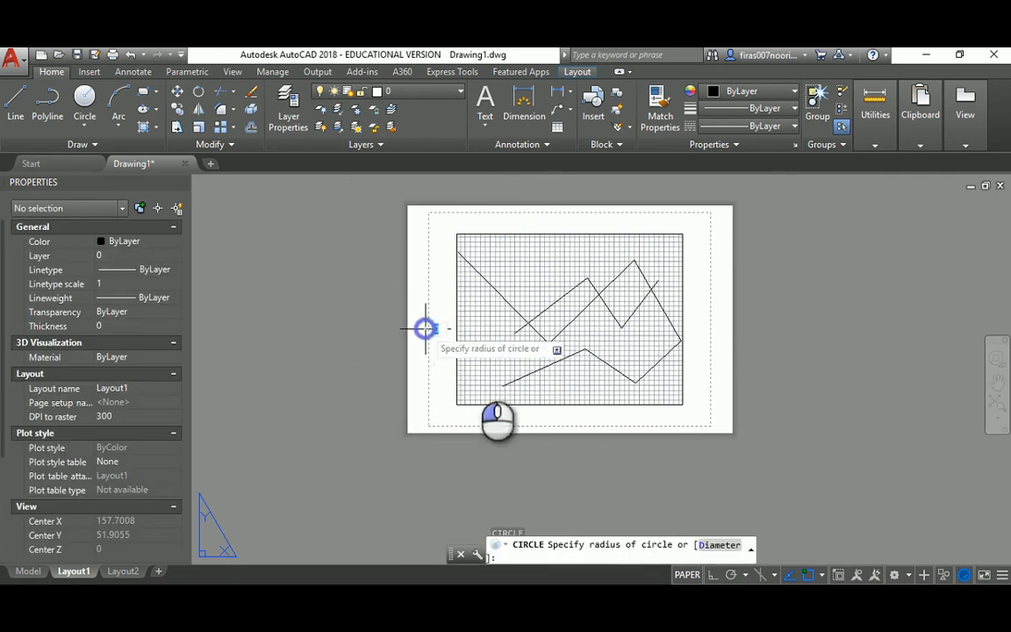
key("Escape")
key("Escape")
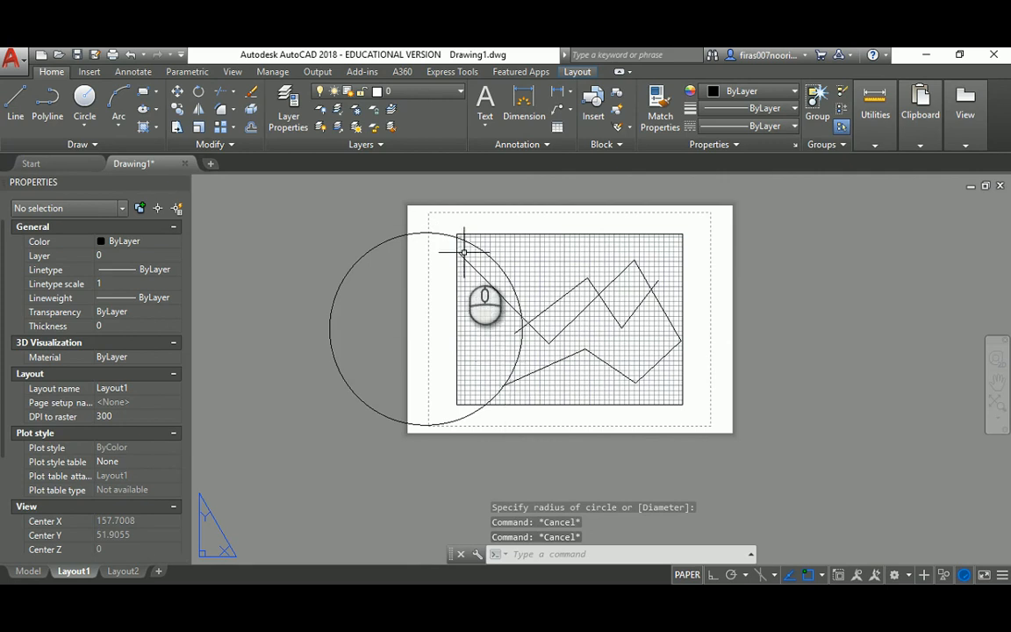
Switch to model space and check whether the circle drawn on Layout1 appears among the line chains.
left_click(28, 571)
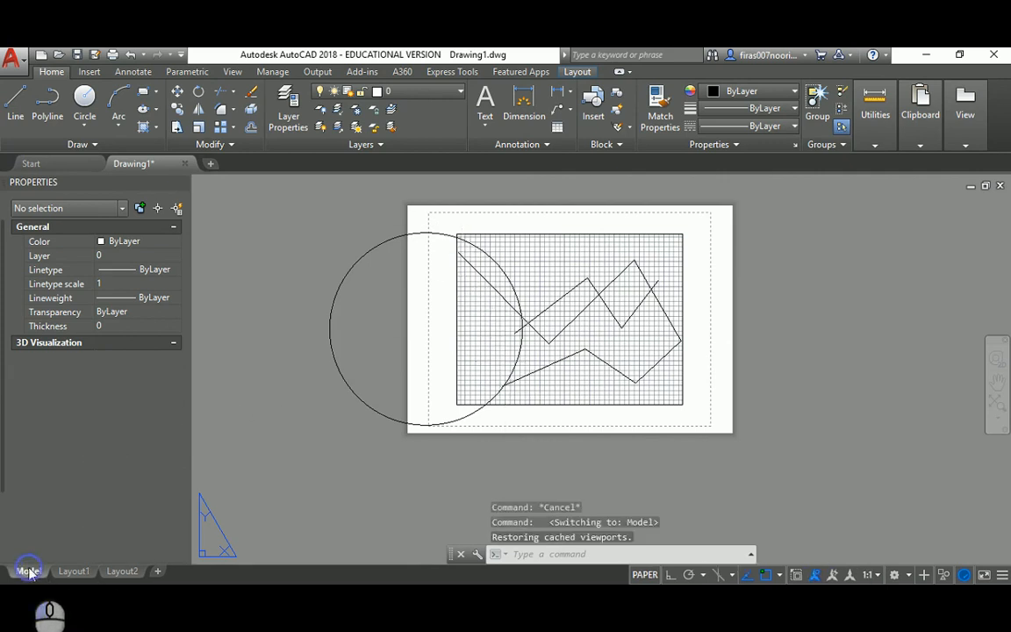
scroll(573, 326, "down", 5)
scroll(566, 320, "up", 7)
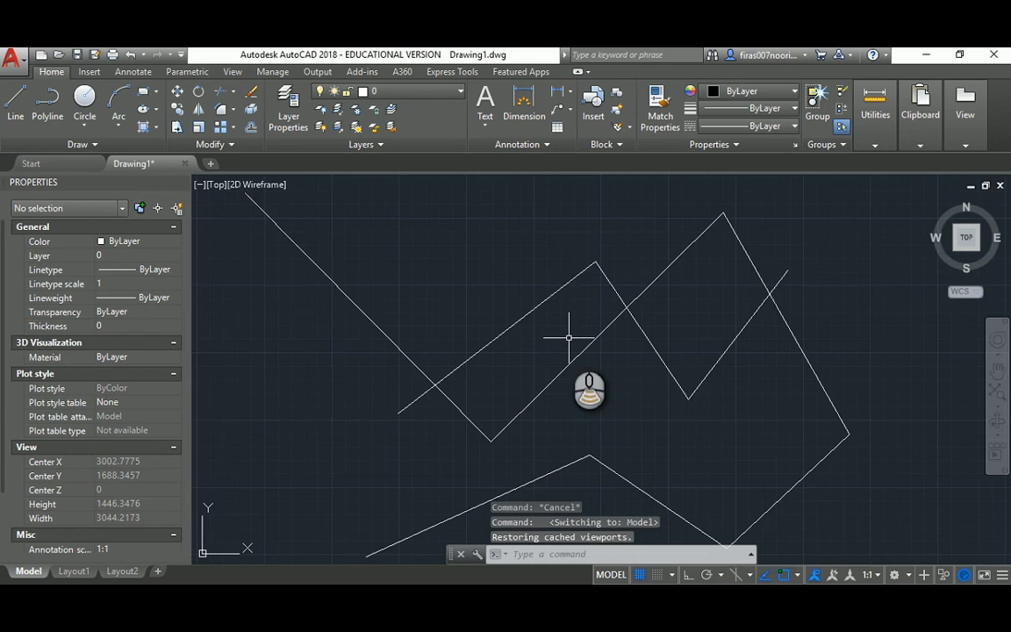
scroll(569, 338, "down", 4)
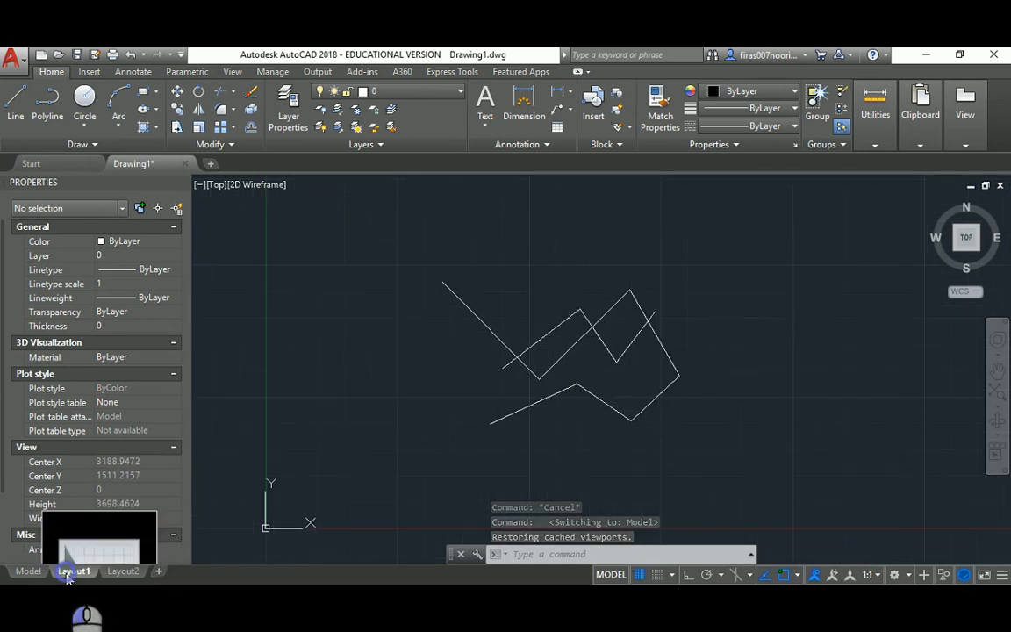
Return to Layout1 and delete the large circle overlapping the viewport.
left_click(71, 572)
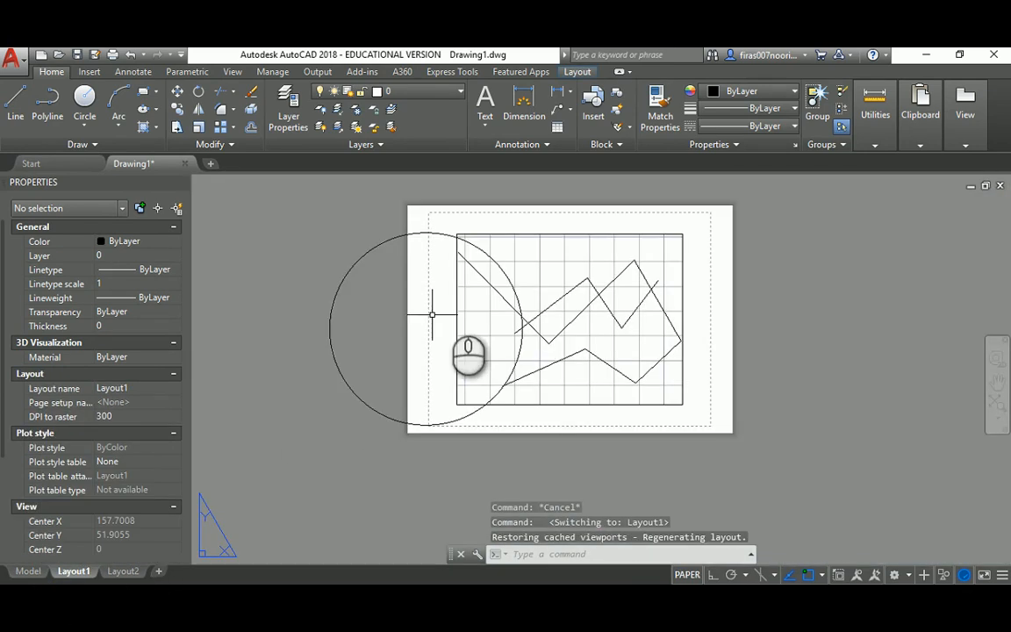
left_click(377, 246)
key("Delete")
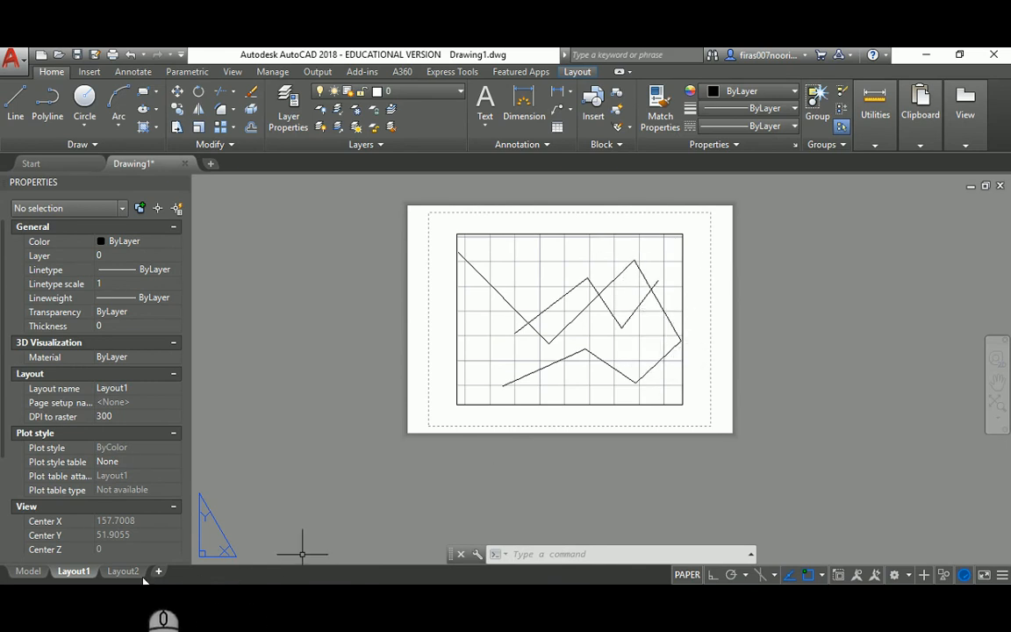
Switch from Layout1 back to model space, where the zigzag line chains are drawn.
left_click(637, 260)
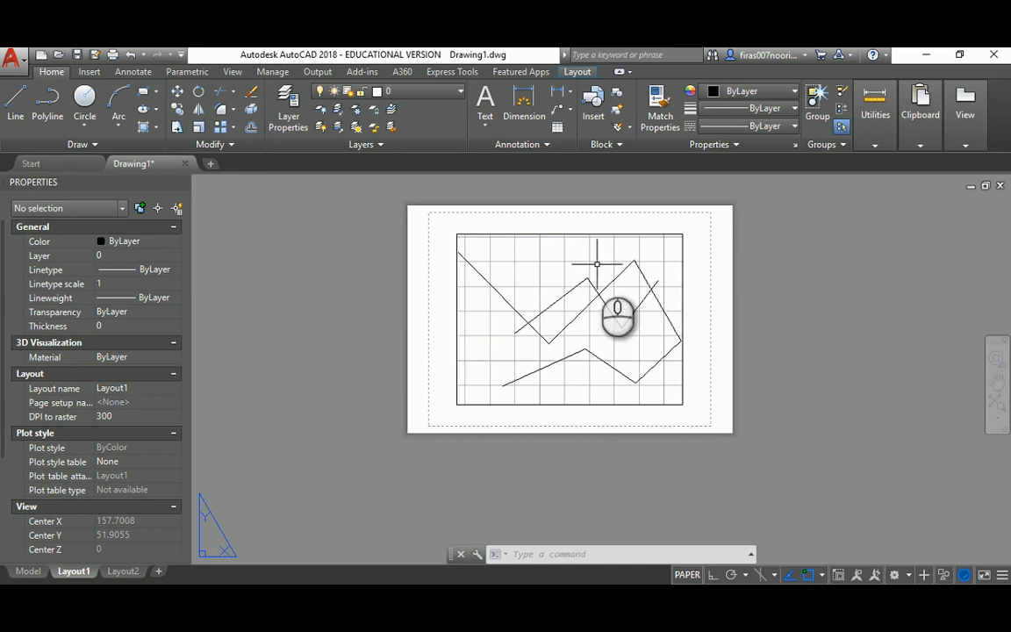
mouse_move(75, 572)
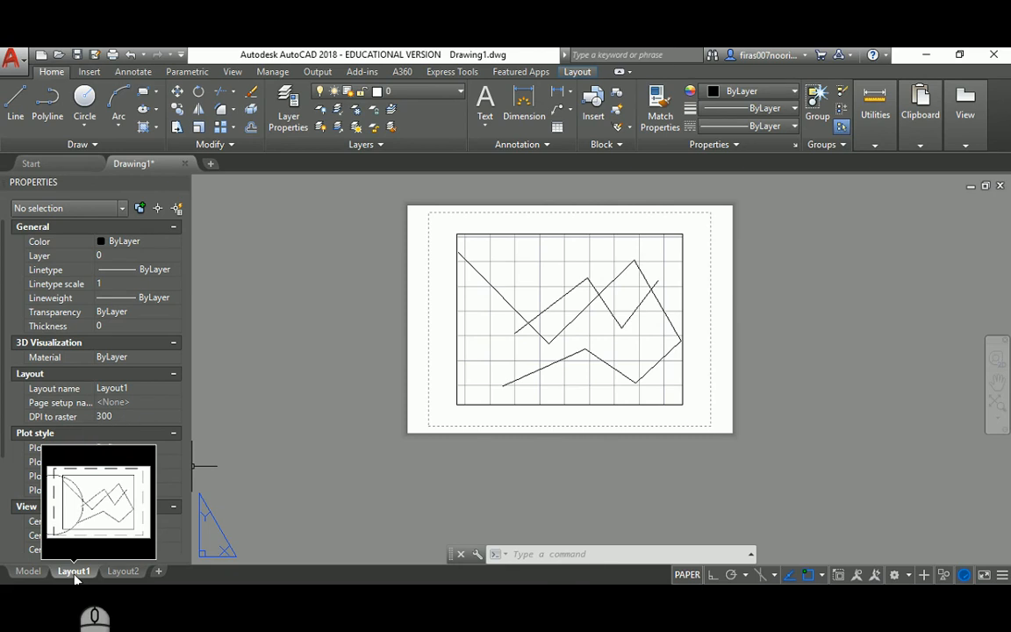
left_click(29, 572)
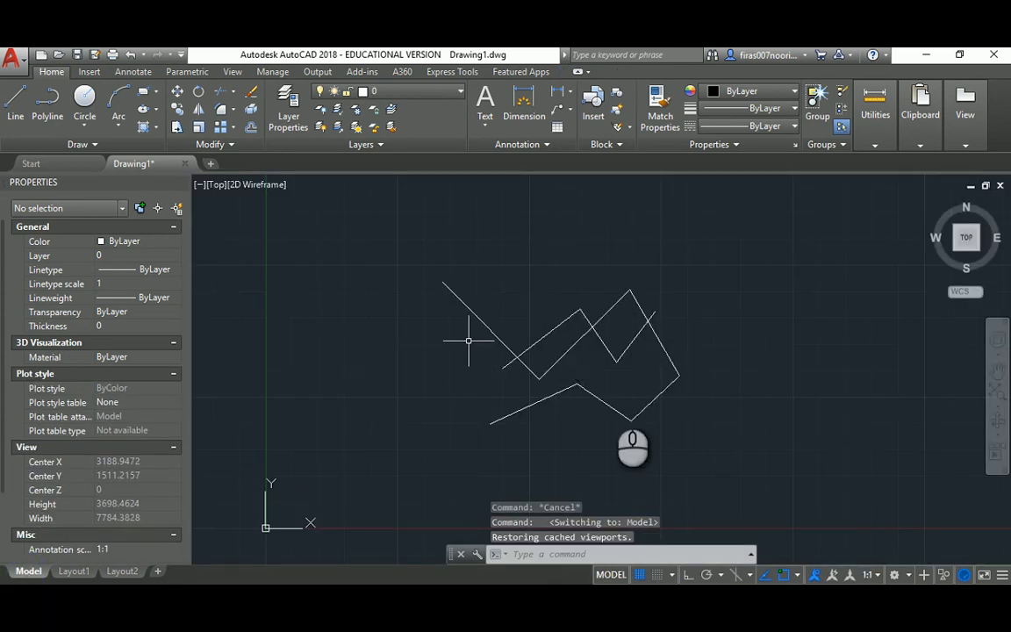
scroll(602, 327, "up", 2)
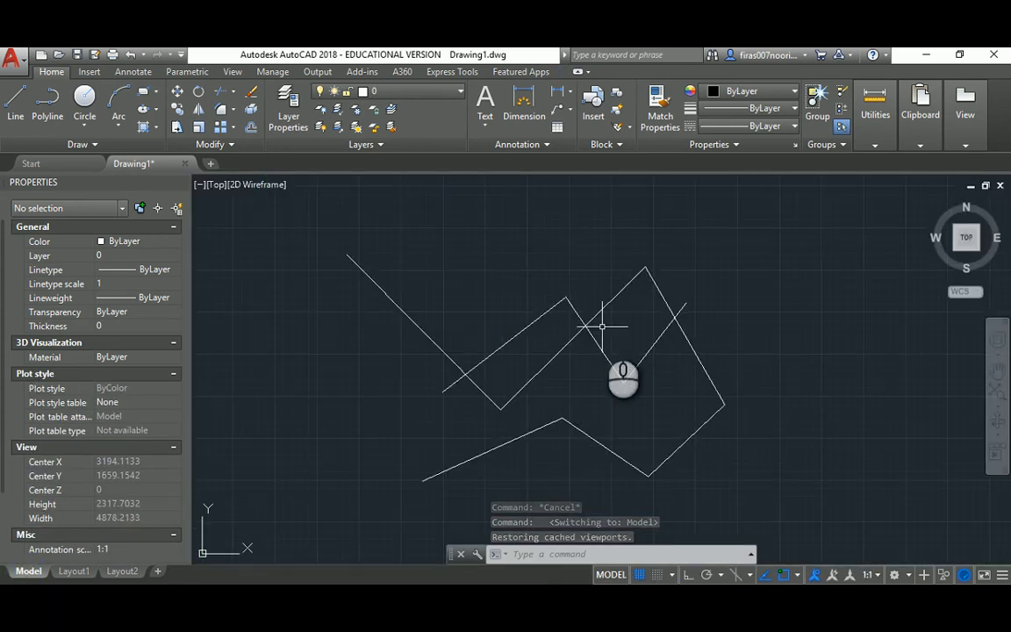
mouse_move(601, 324)
middle_mouse_down()
mouse_move(592, 357)
mouse_move(578, 343)
middle_mouse_up()
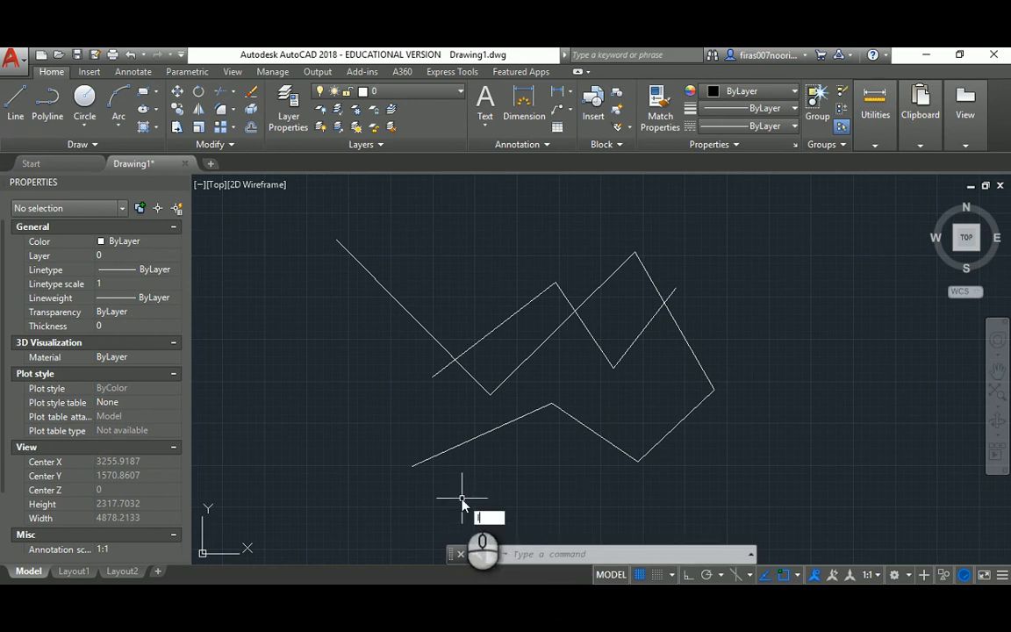
Draw a chain of five connected line segments running clockwise around the existing zigzag lines, leaving its ends open.
key("Return")
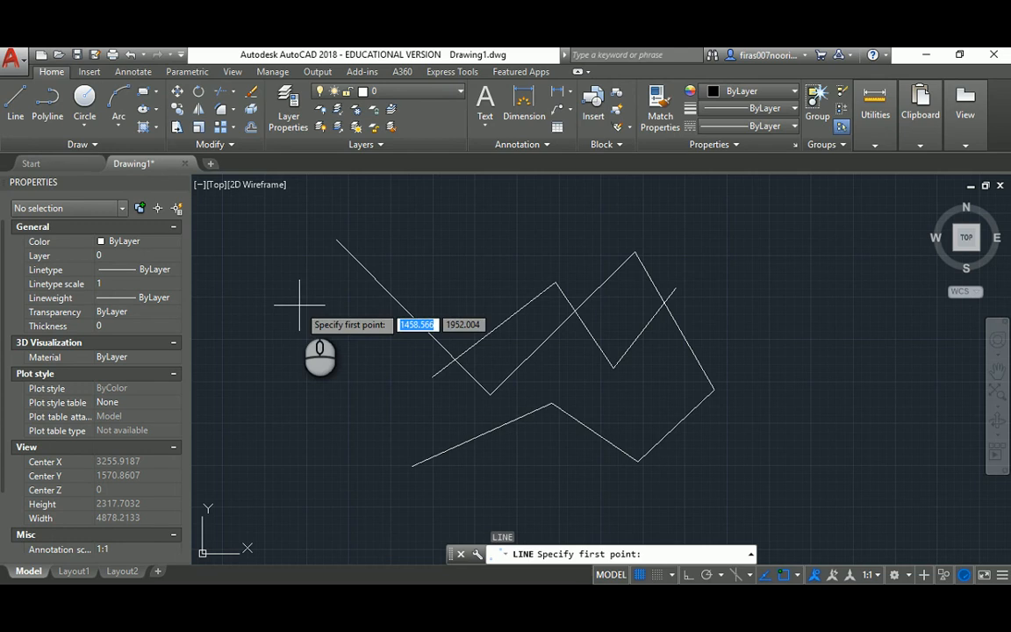
left_click(294, 346)
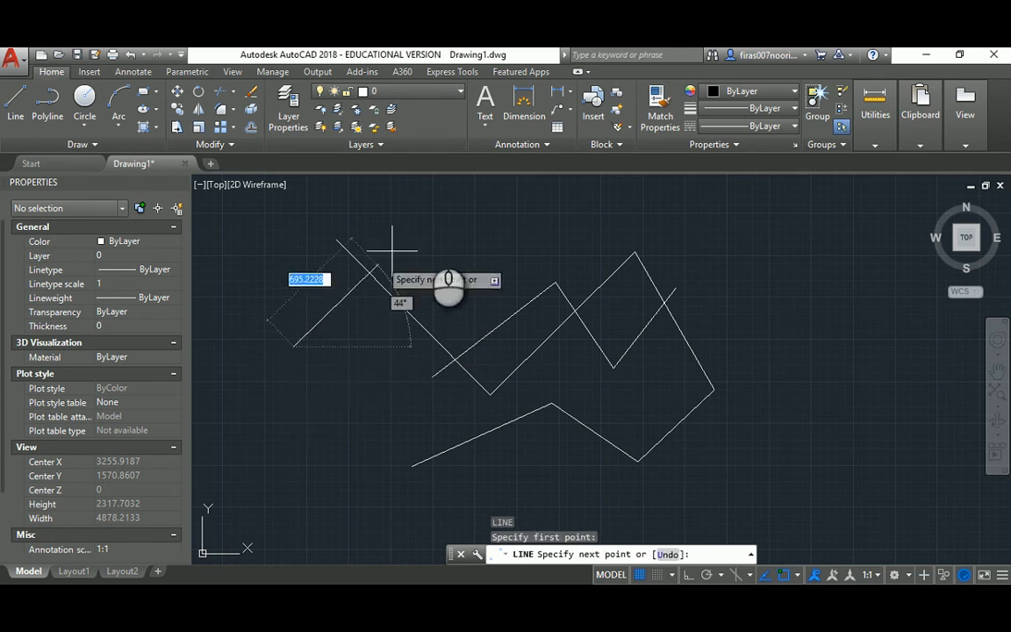
left_click(472, 212)
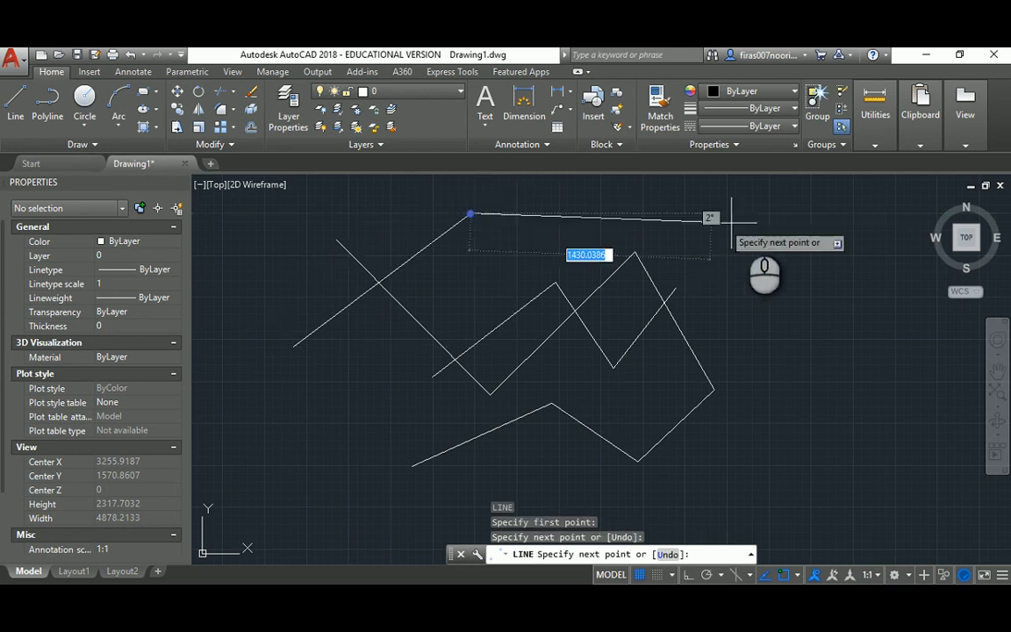
left_click(792, 223)
left_click(791, 497)
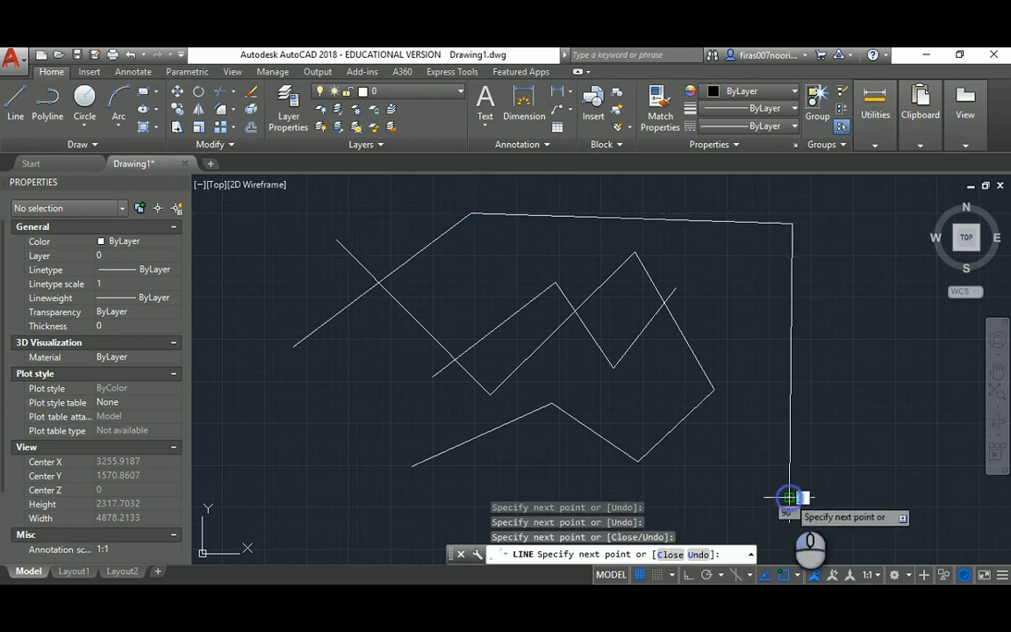
middle_click_drag(659, 485, 698, 386)
left_click(513, 452)
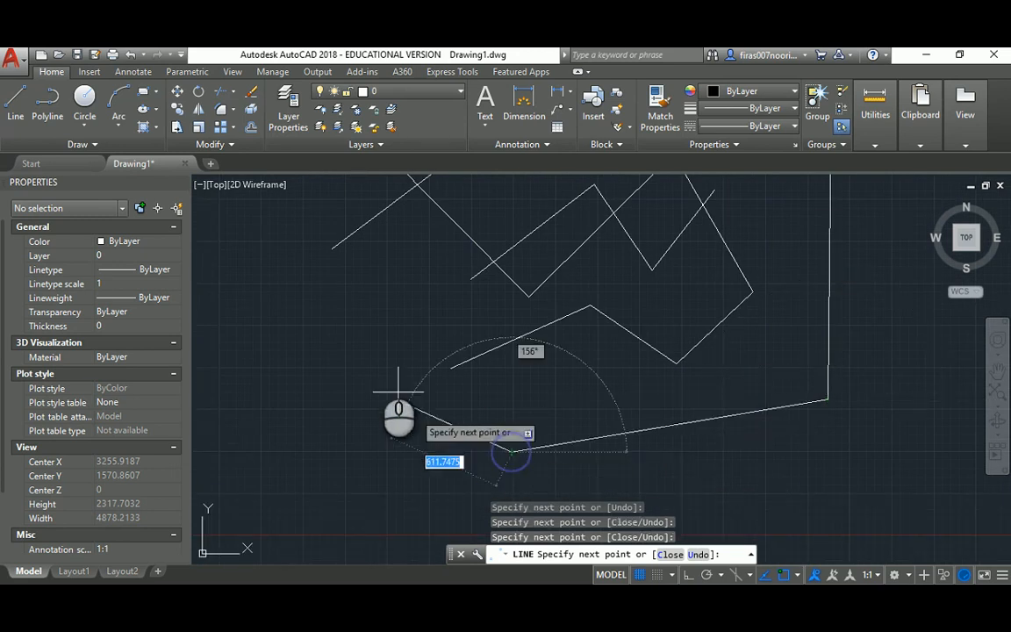
left_click(358, 352)
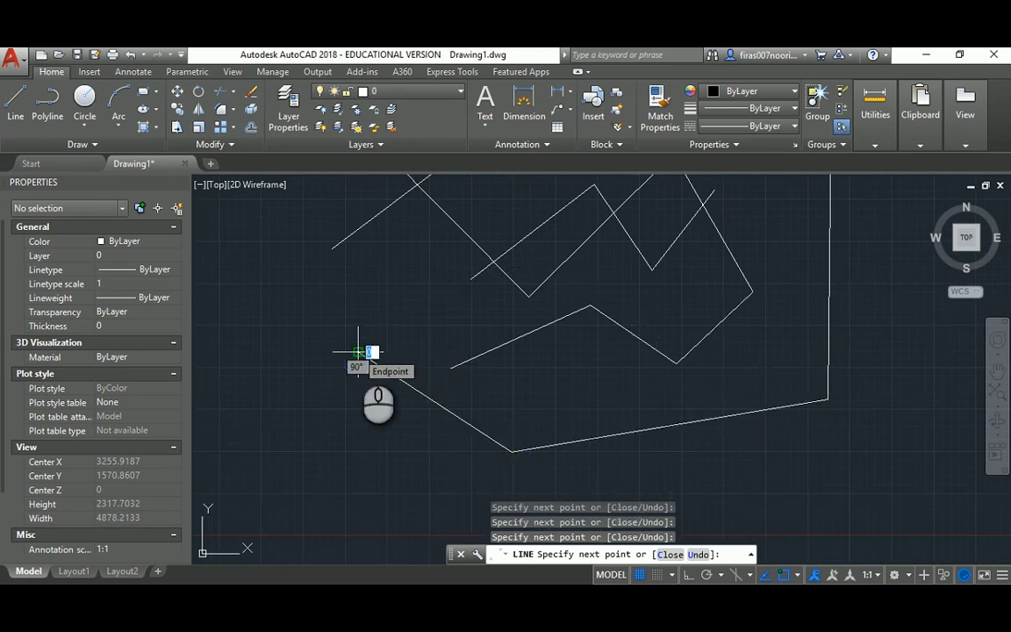
Undo the last segment within the Line command and close the chain back to its first point with the Close option.
middle_click_drag(370, 287, 361, 333)
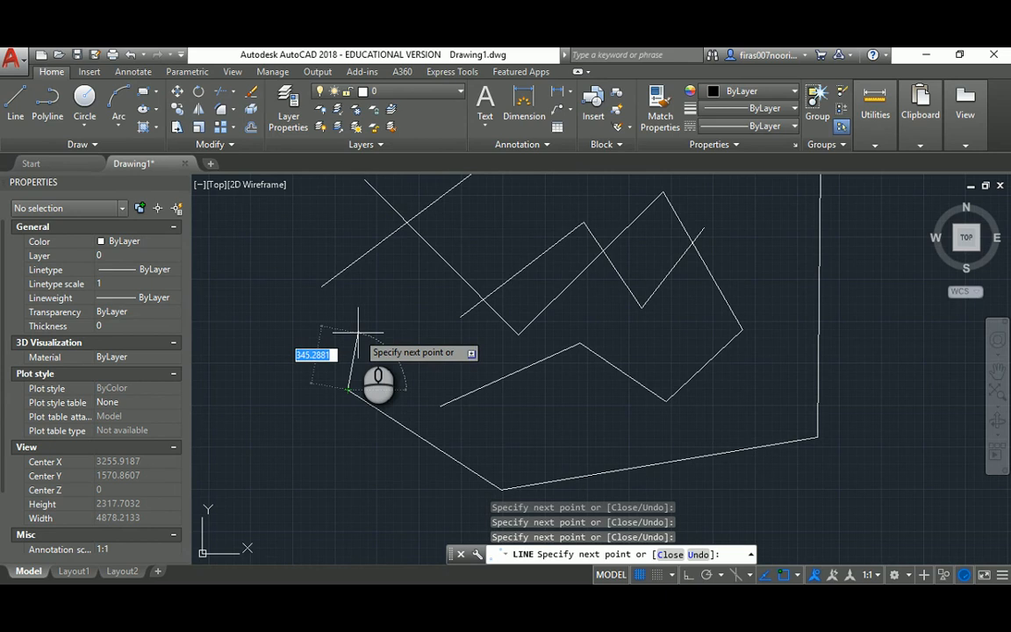
type("u")
key("Return")
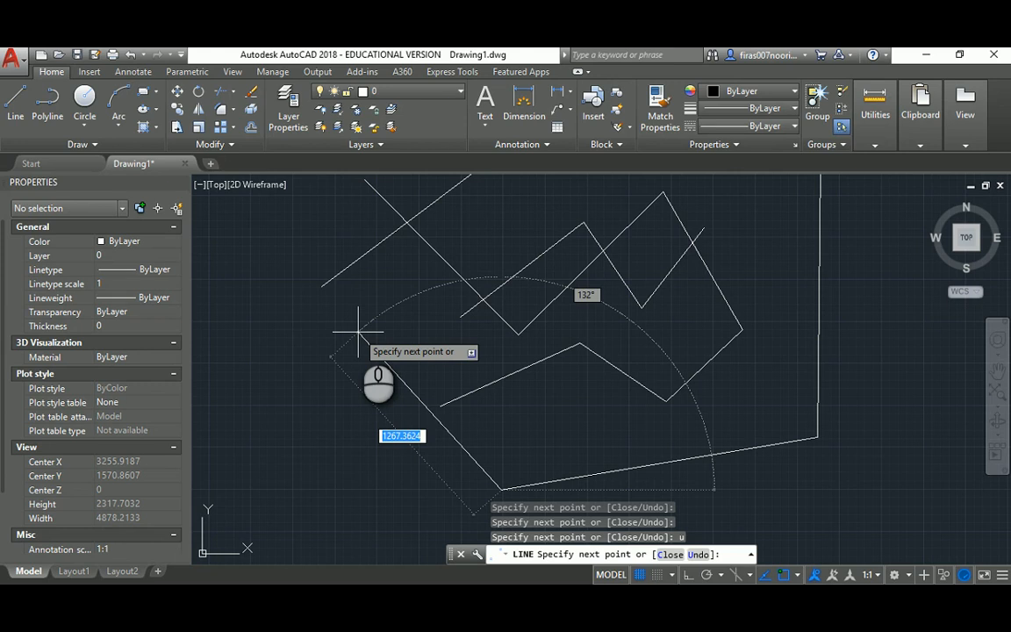
type("c")
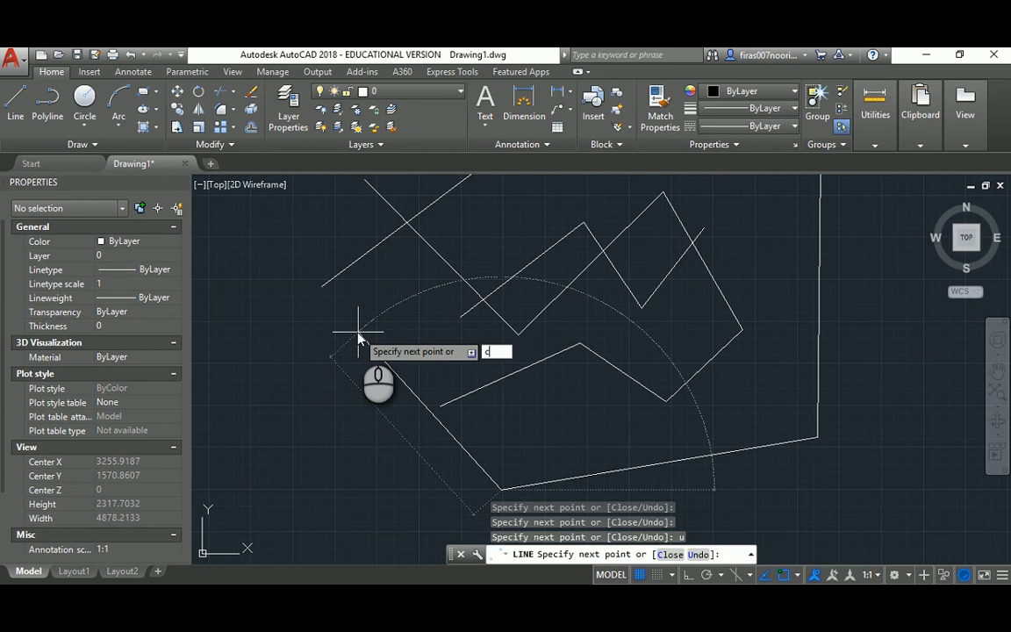
key("Return")
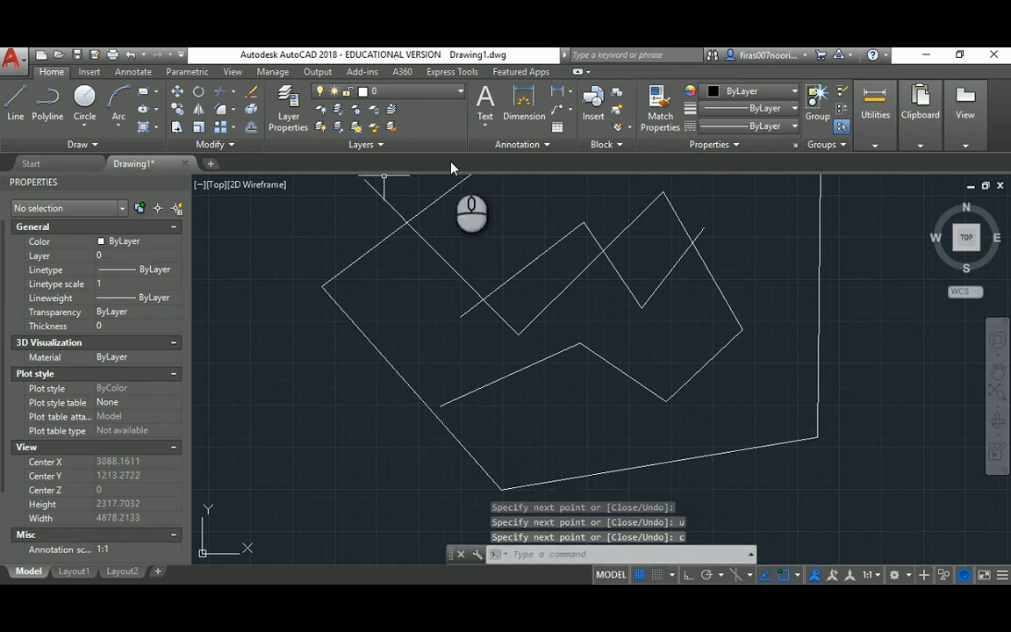
middle_click_drag(441, 273, 377, 325)
scroll(378, 325, "down", 2)
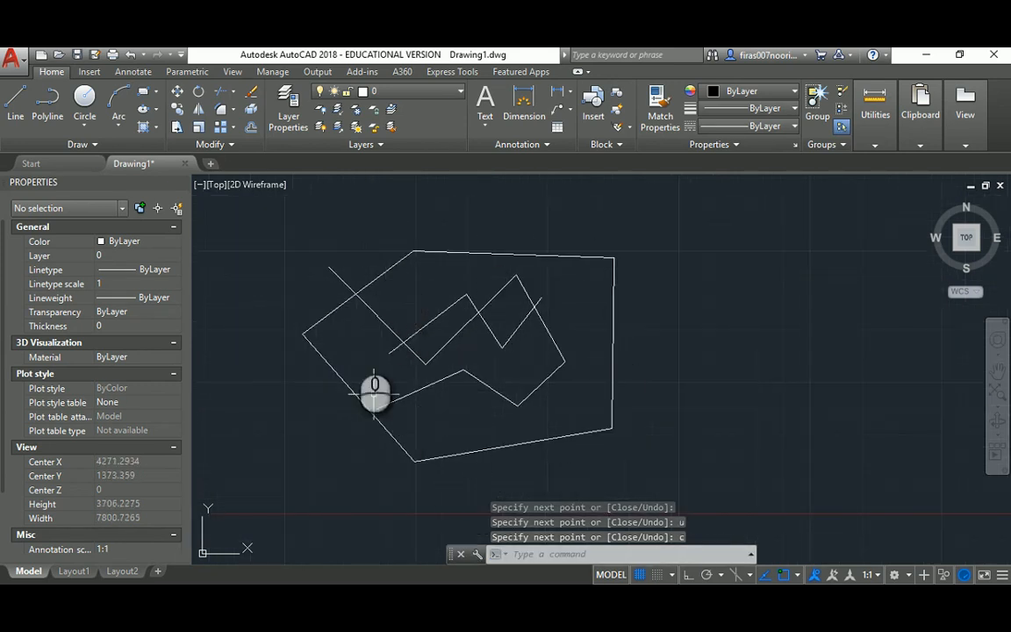
mouse_move(362, 301)
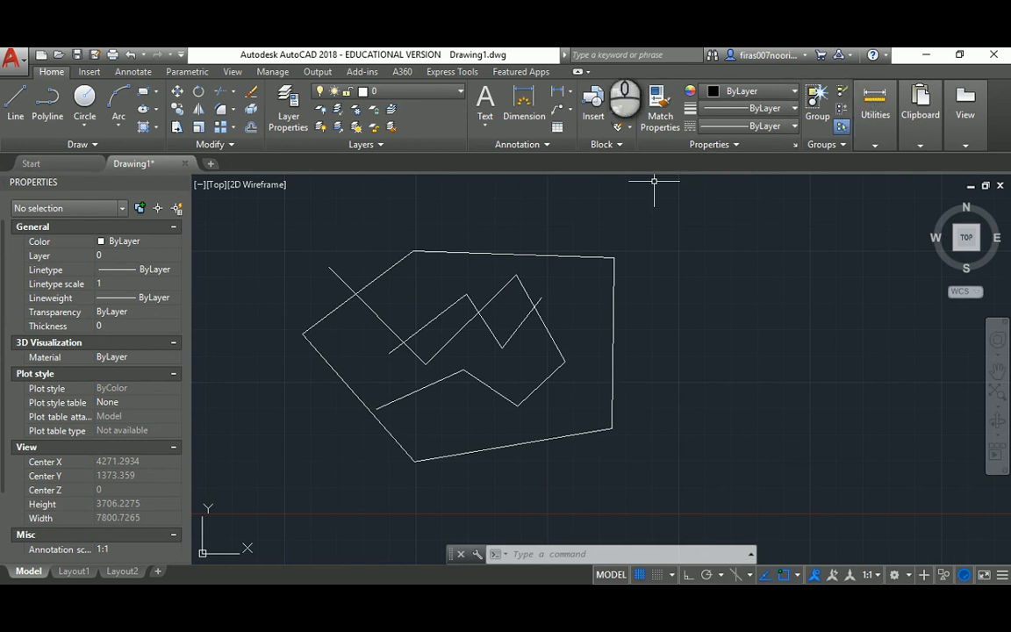
middle_click_drag(396, 398, 492, 397)
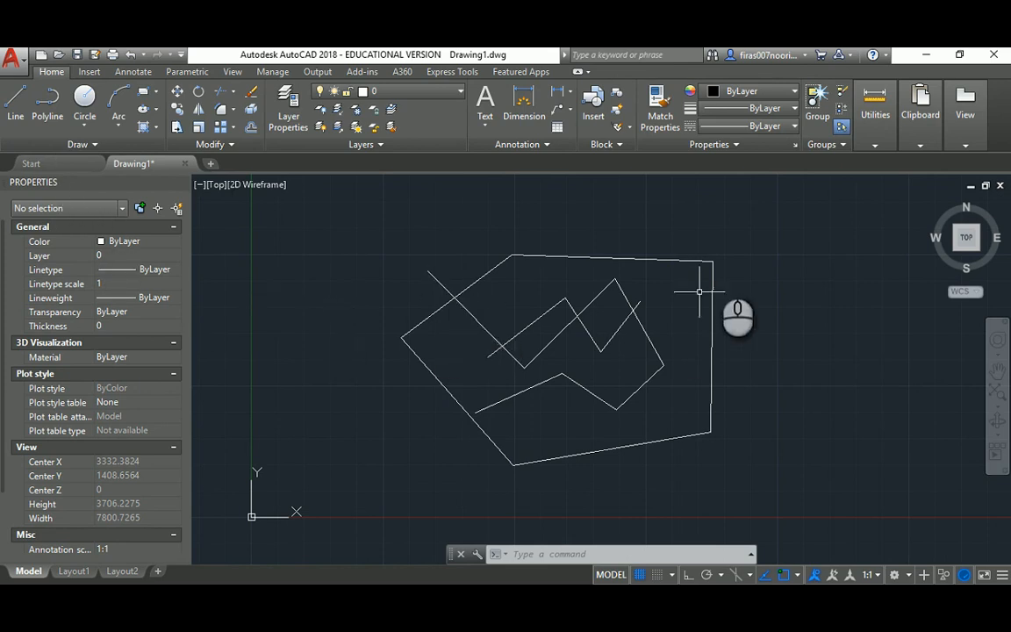
left_click(779, 214)
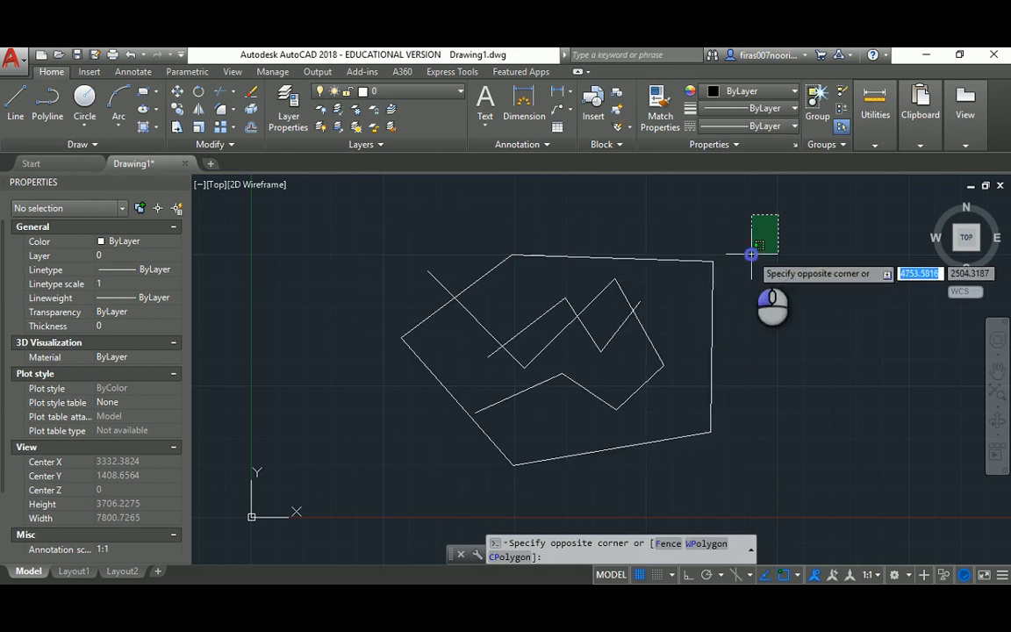
mouse_move(751, 254)
middle_mouse_down()
mouse_move(740, 286)
mouse_move(640, 271)
middle_mouse_up()
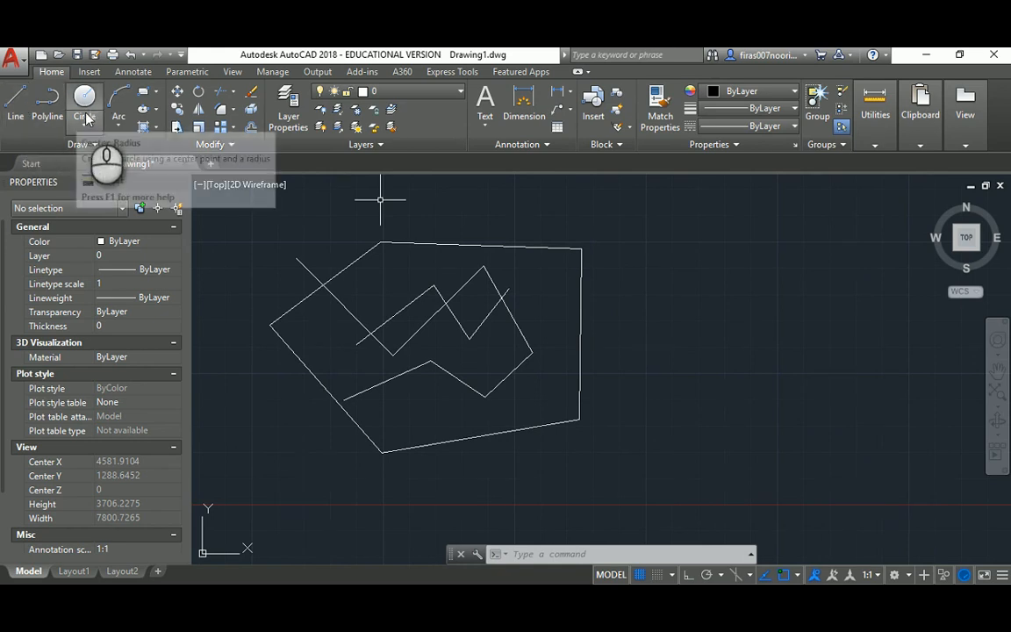
Start a new line to the right of the closed polygon, sloping down to the right at about 21° with a length of 3000.
left_click(16, 105)
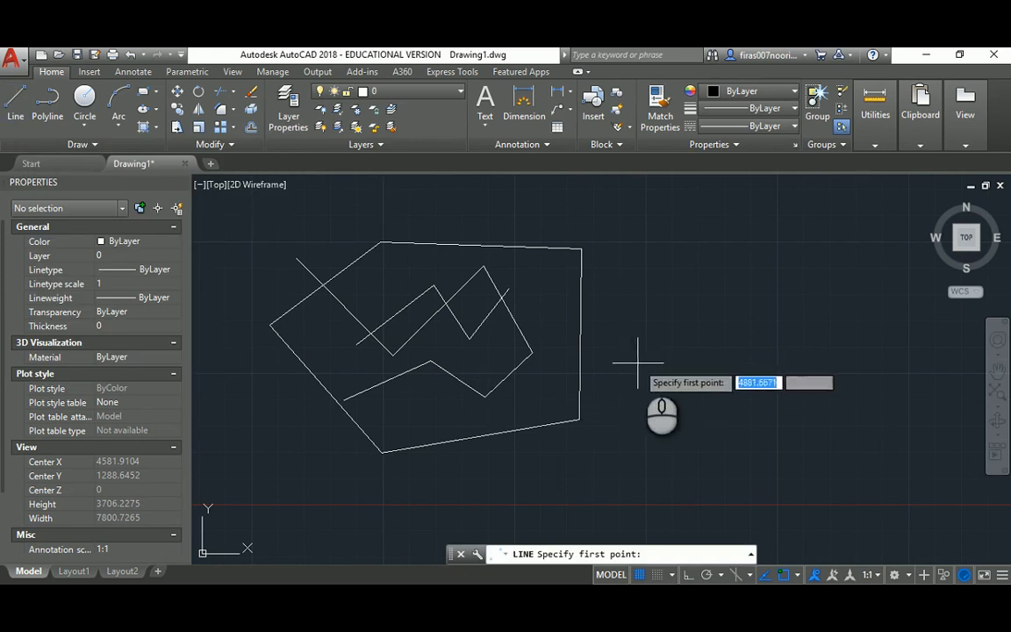
middle_click_drag(702, 391, 490, 384)
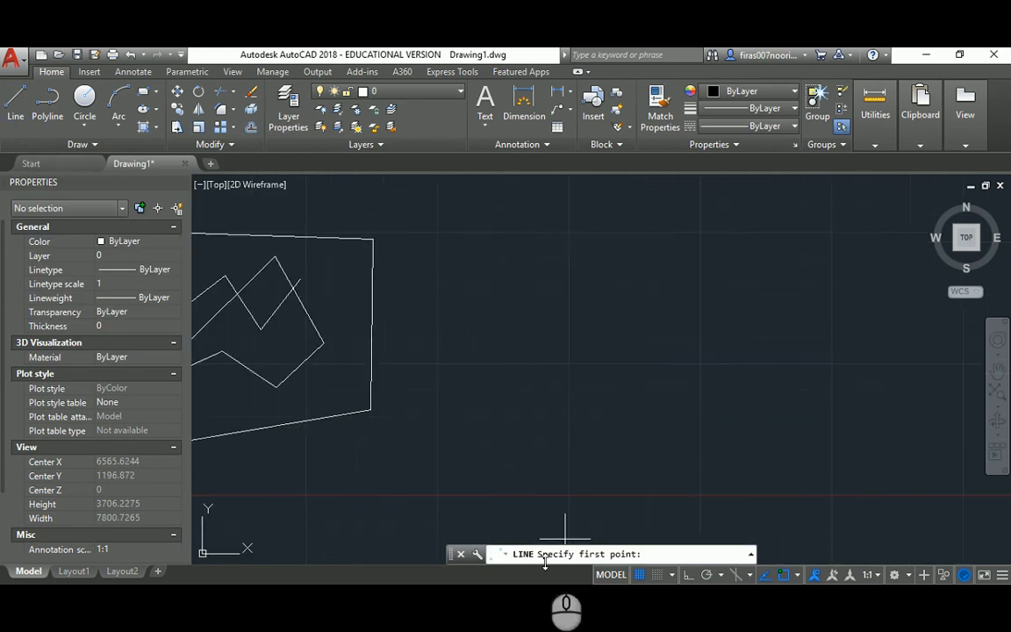
left_click(468, 283)
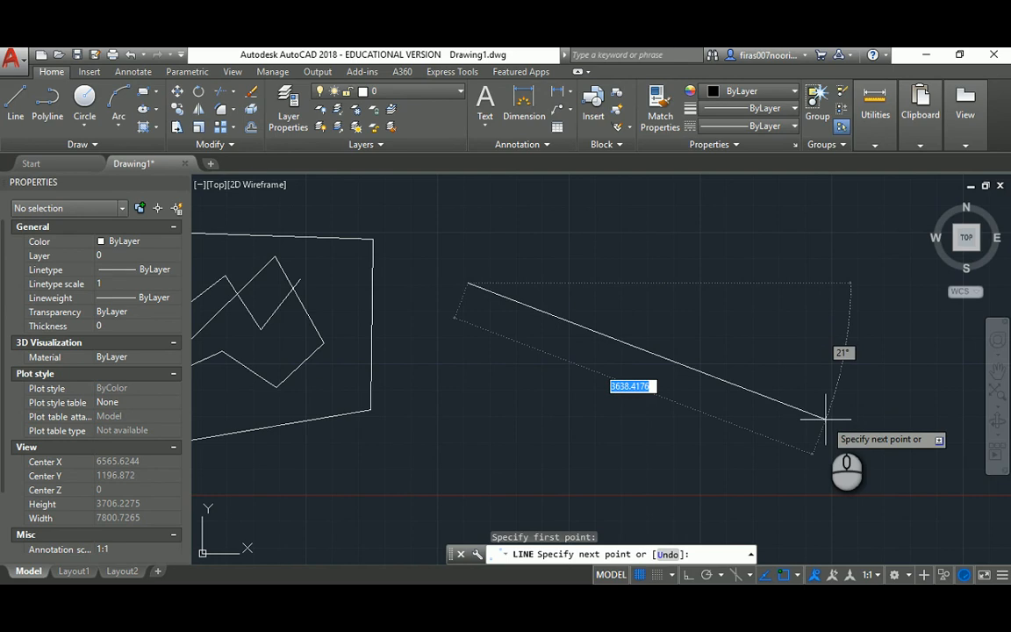
type("3000")
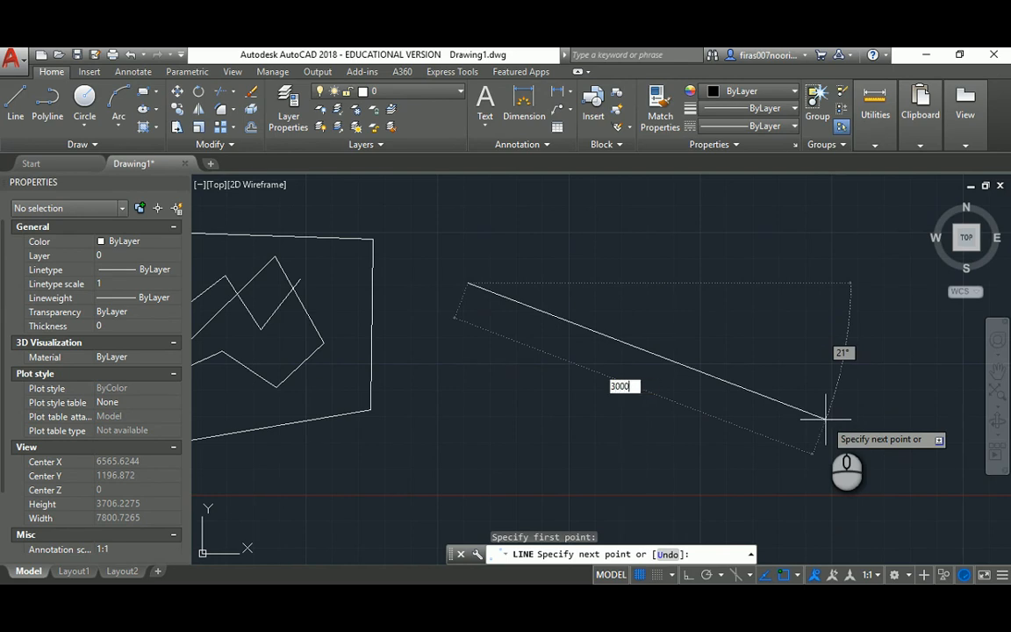
key("Return")
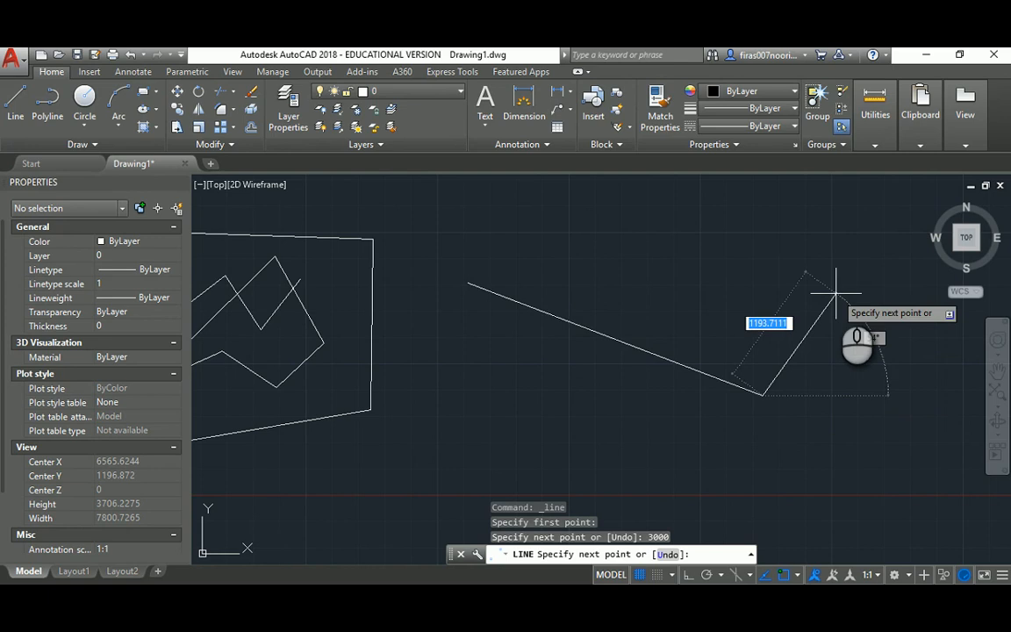
Turn on Ortho mode while the Line command continues from the end of the 3000-unit line.
middle_click_drag(655, 262, 507, 266)
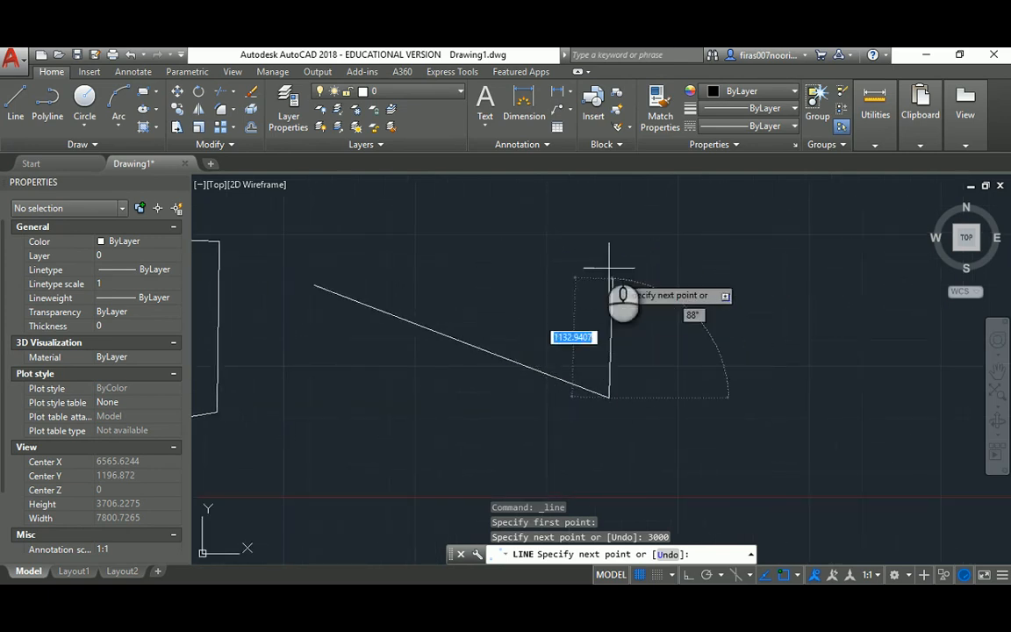
left_click(608, 397)
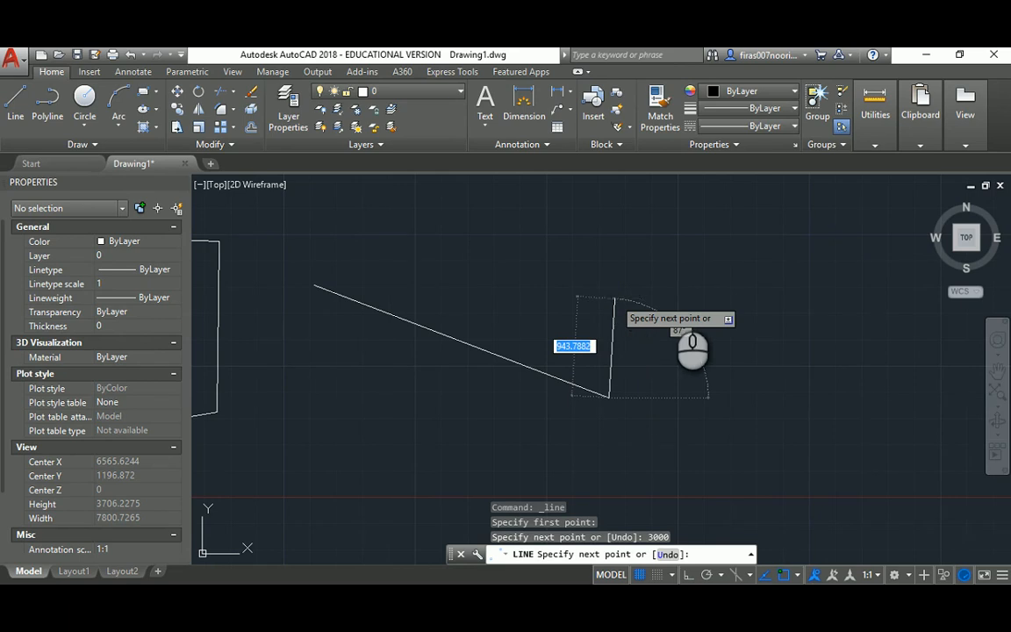
key("super+p")
left_click(519, 277)
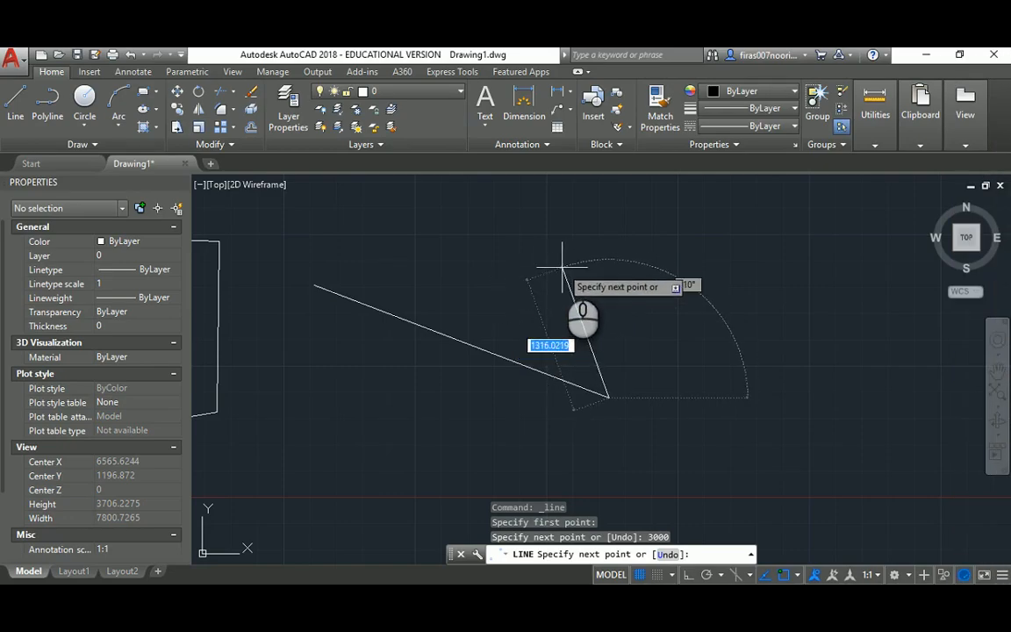
key("F8")
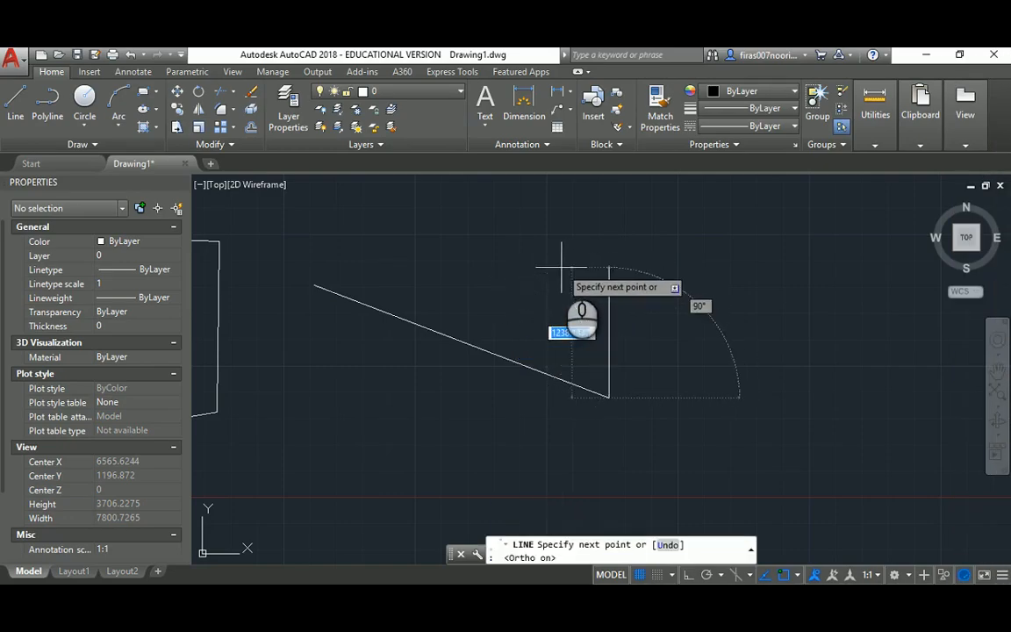
Continue the chain from the sloping 3000-unit line with four orthogonal segments running up, right, down and left.
middle_click_drag(682, 291, 553, 296)
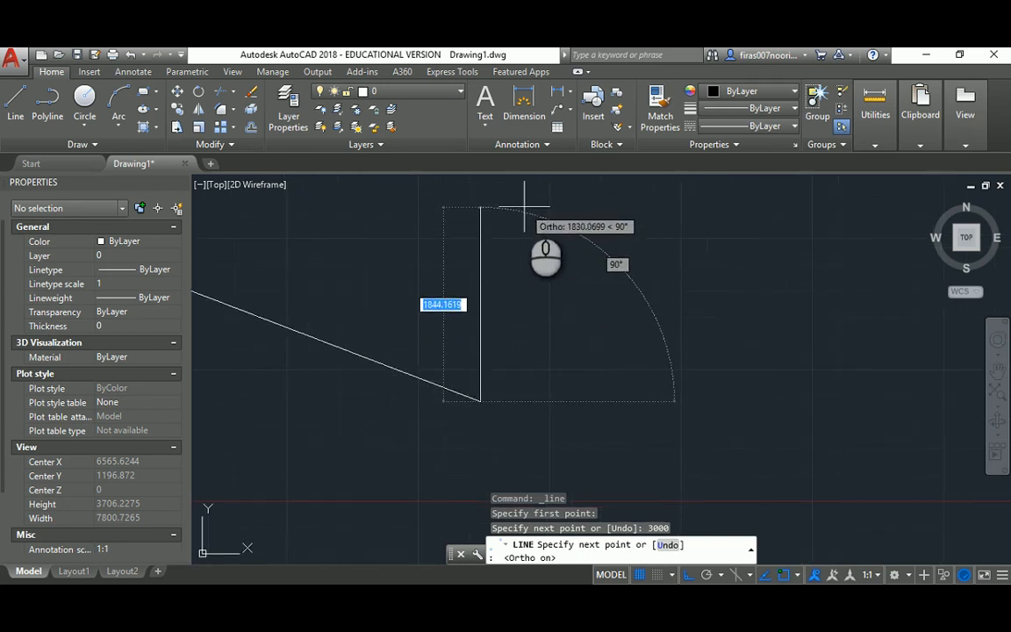
middle_click_drag(536, 213, 502, 306)
scroll(502, 305, "down", 4)
left_click(489, 223)
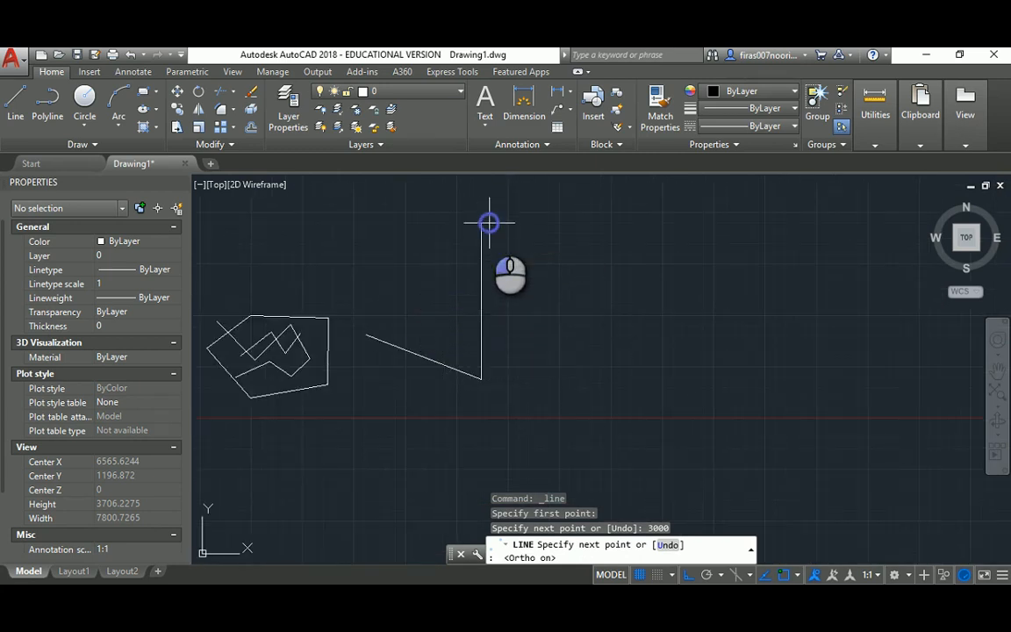
left_click(687, 223)
left_click(686, 370)
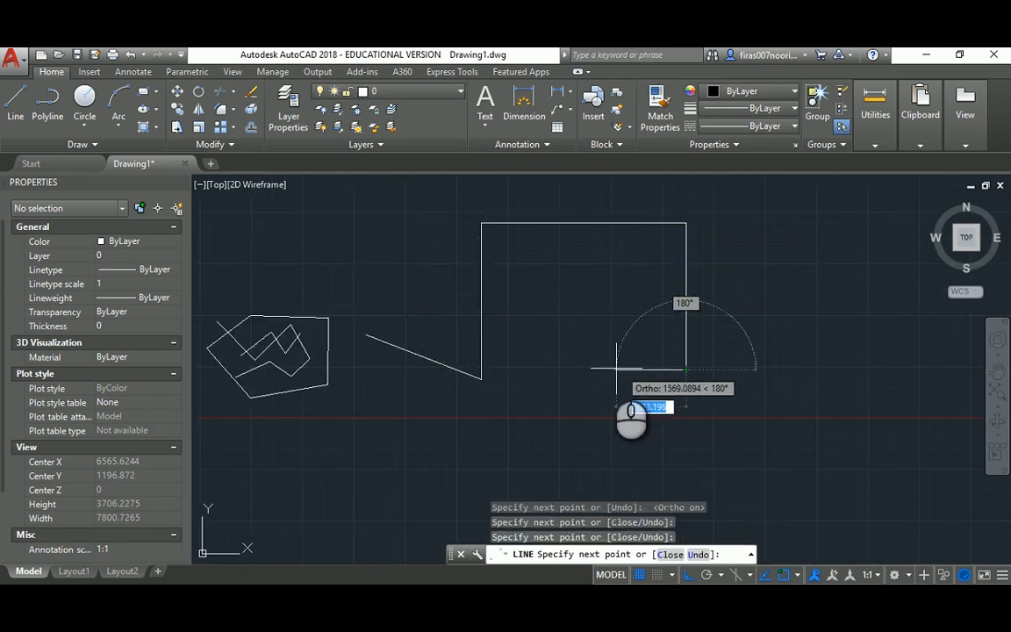
left_click(582, 370)
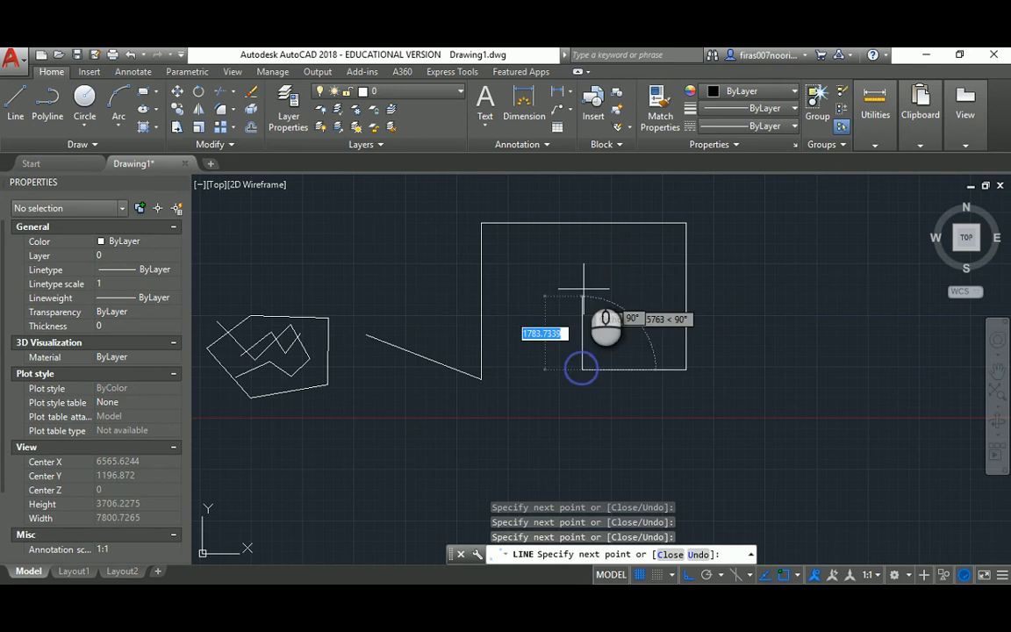
Extend the orthogonal chain with a narrow inner turn going up, left and down, followed by segments right and a short one down.
left_click(582, 263)
left_click(539, 263)
left_click(517, 420)
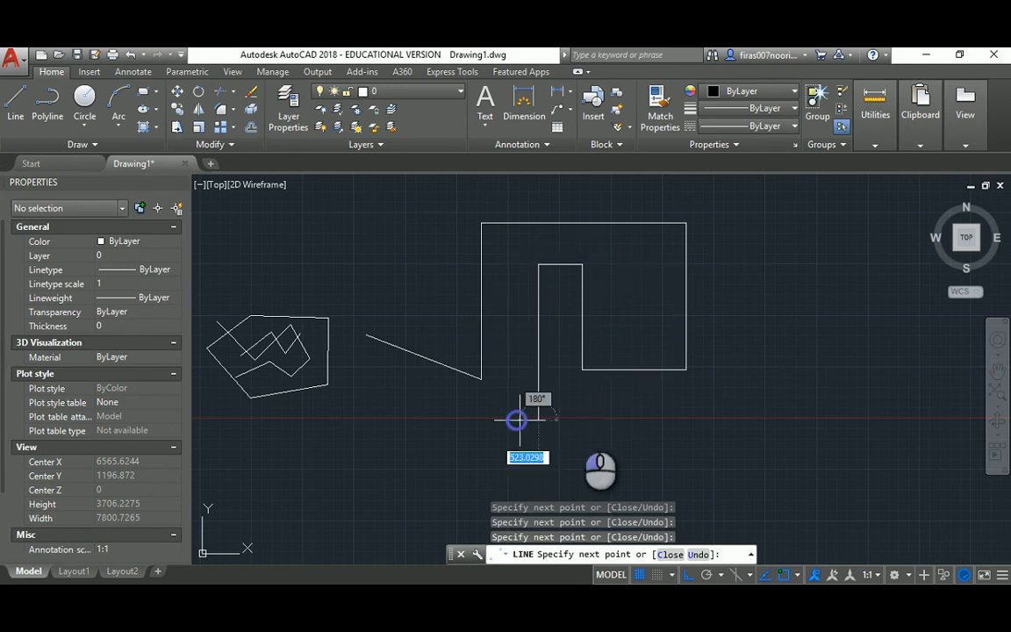
left_click(748, 420)
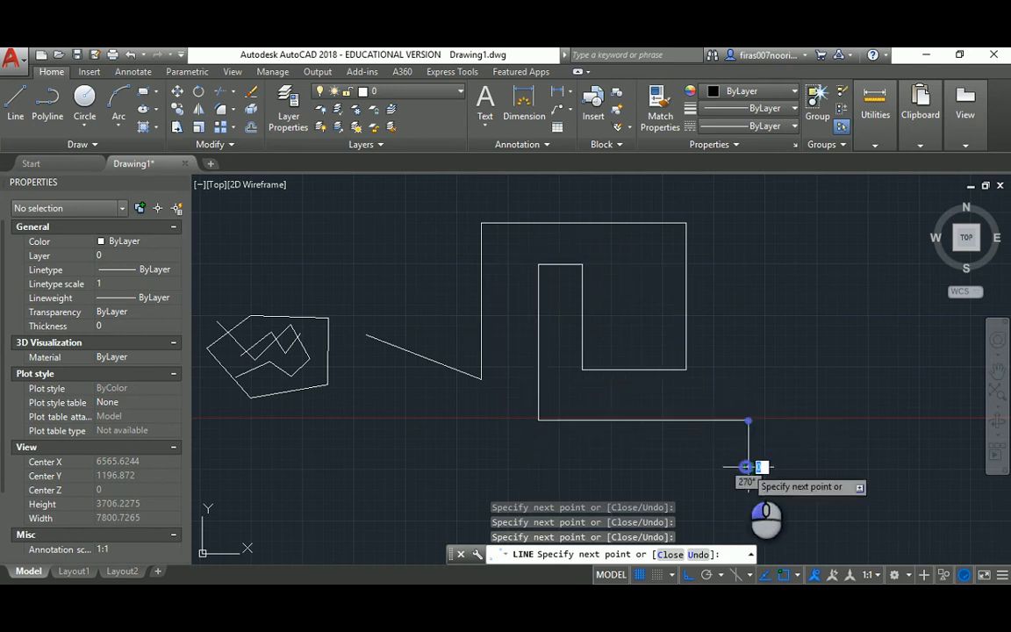
middle_click_drag(742, 463, 703, 332)
left_click(707, 334)
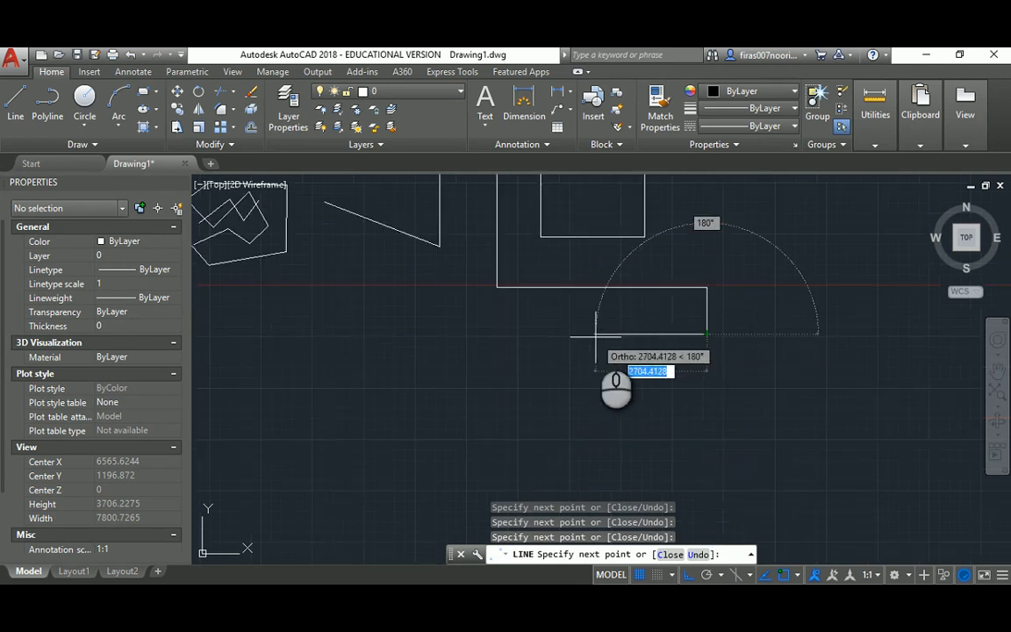
Add orthogonal segments running left, down, left, up, right across the earlier lines and down, and end the Line command with the chain open.
left_click(596, 333)
left_click(597, 446)
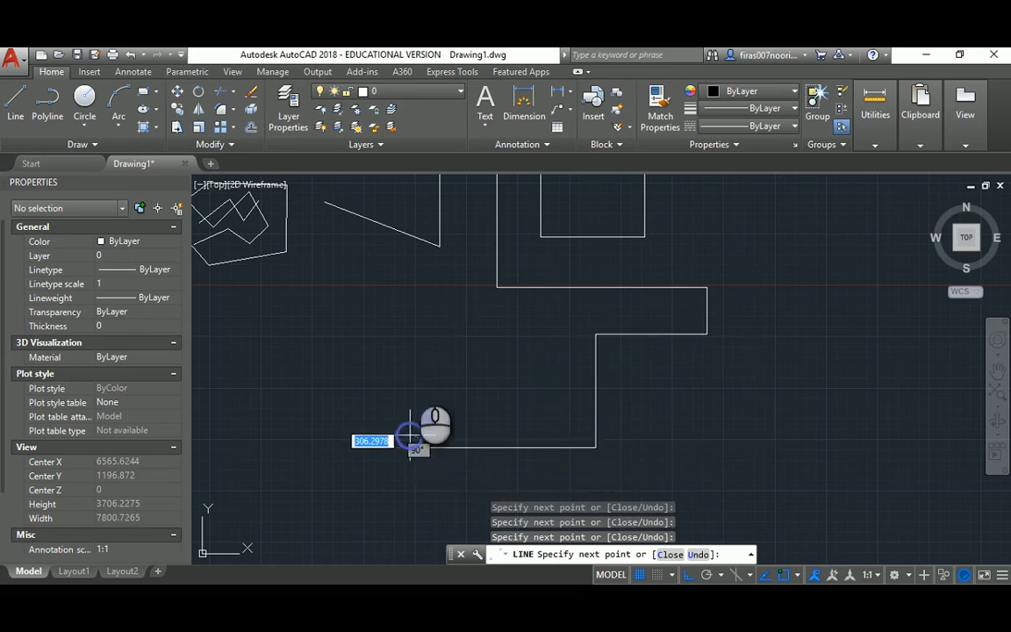
left_click(410, 443)
left_click(412, 185)
middle_click_drag(412, 184, 399, 364)
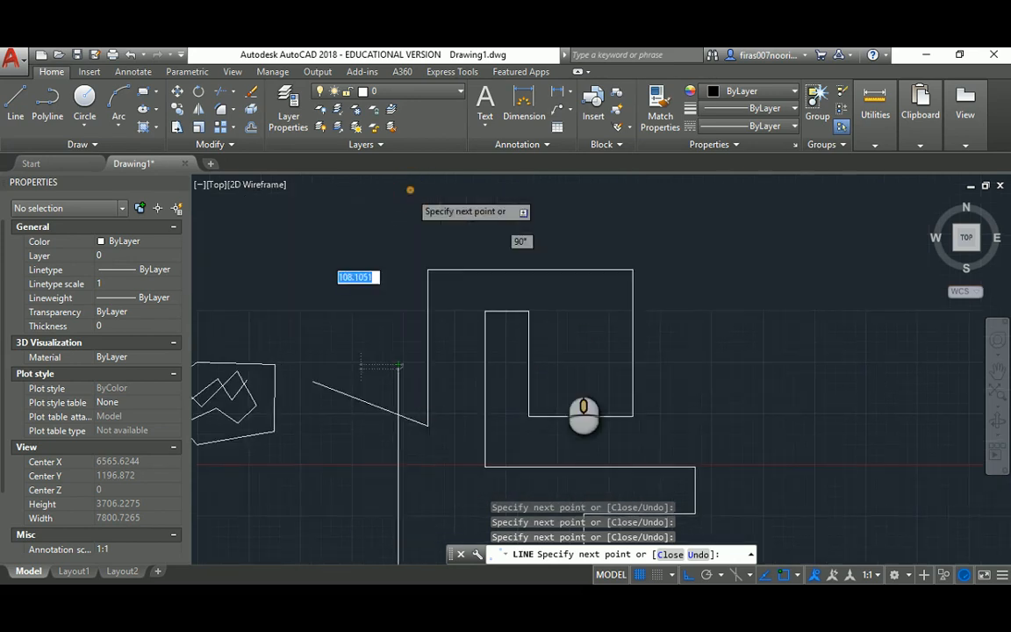
left_click(793, 363)
mouse_move(824, 417)
middle_mouse_down()
mouse_move(633, 293)
mouse_move(699, 302)
middle_mouse_up()
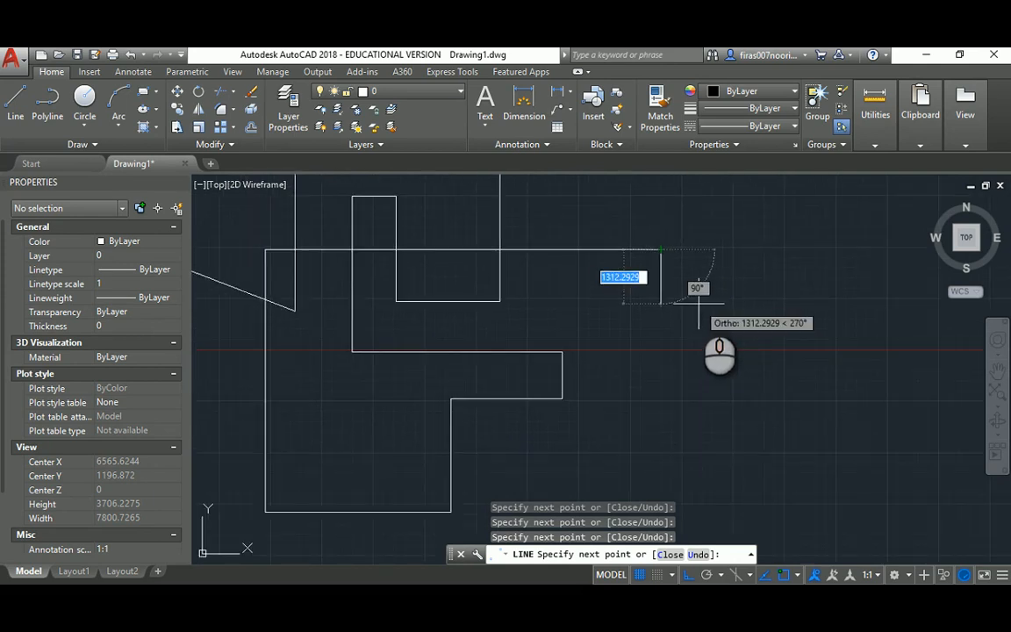
left_click(668, 382)
key("Escape")
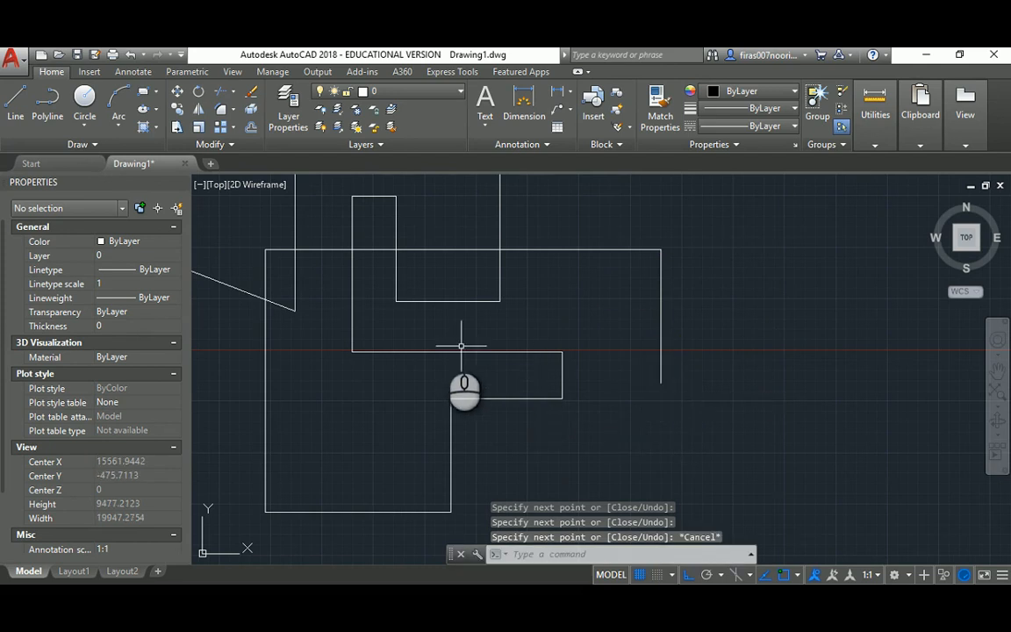
key("Escape")
key("Escape")
Draw the upper, right and lower sides of a freehand rectangle with Line in the empty area right of the open chain.
middle_click_drag(806, 310, 533, 298)
key("Return")
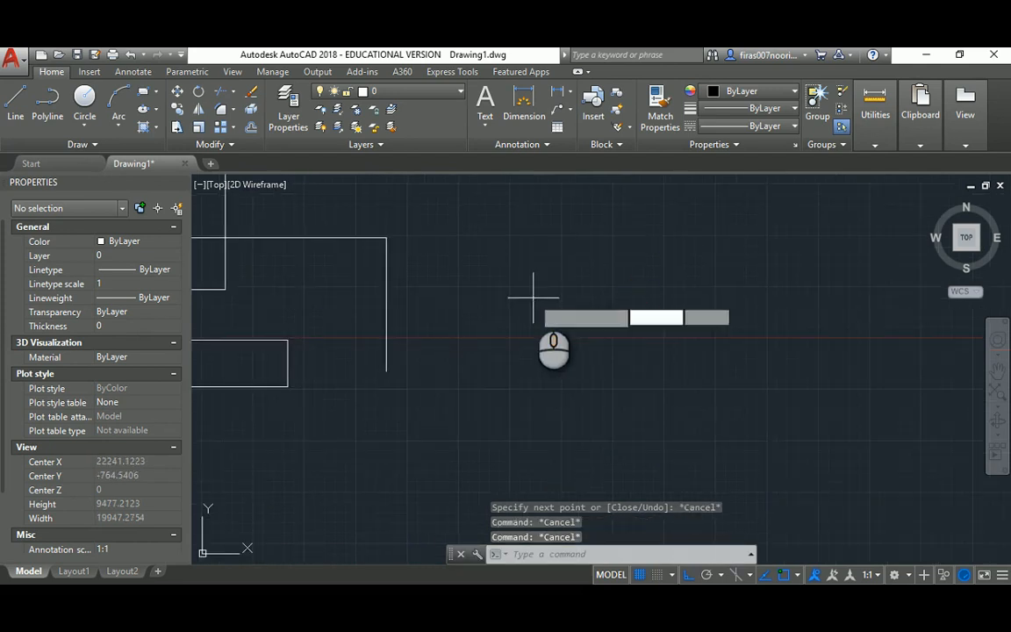
left_click(581, 263)
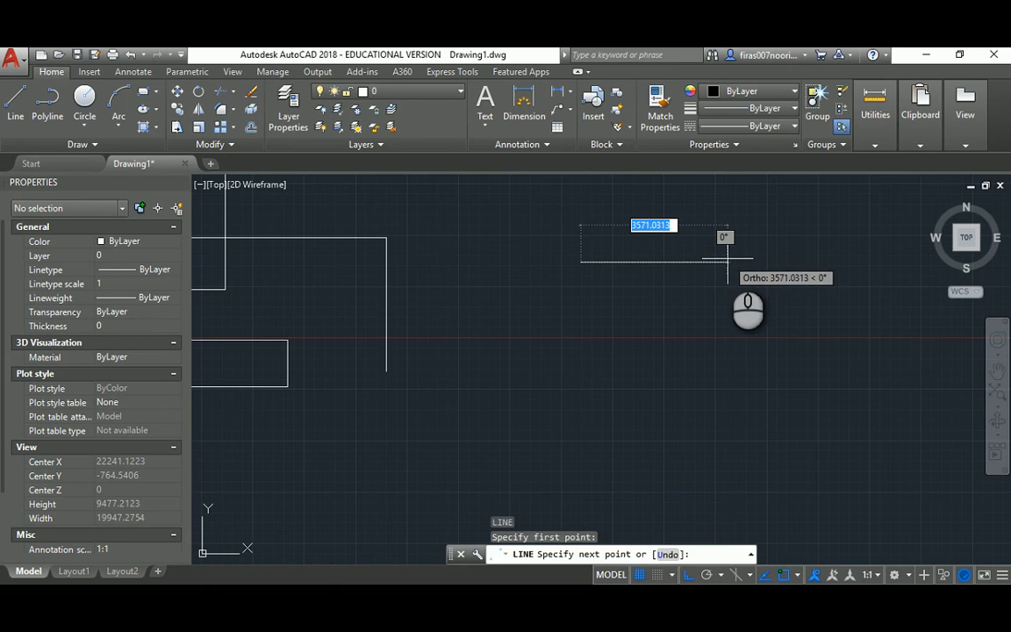
left_click(738, 259)
left_click(734, 402)
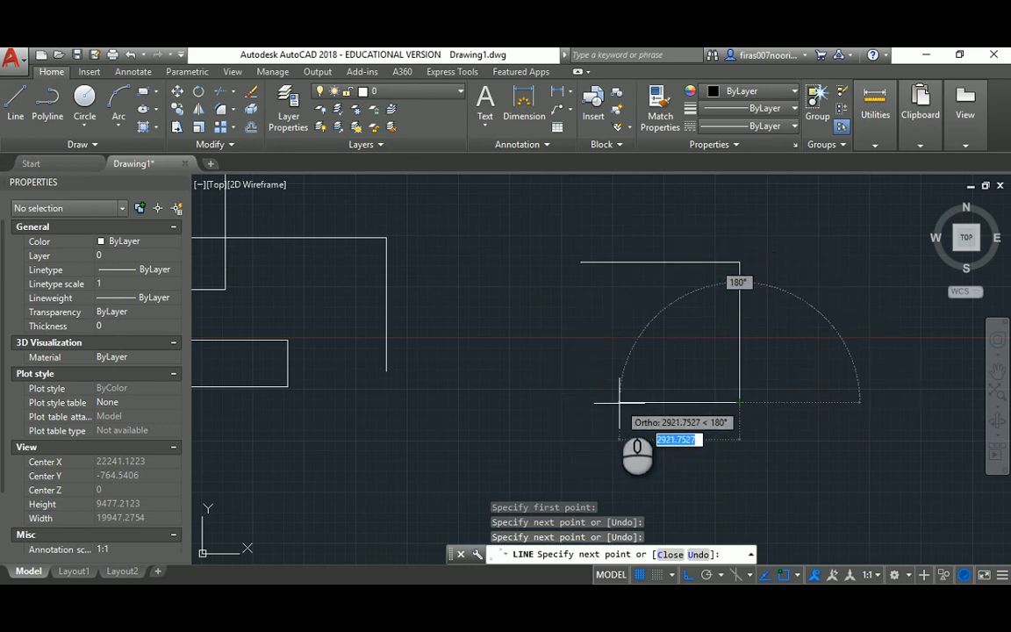
left_click(583, 402)
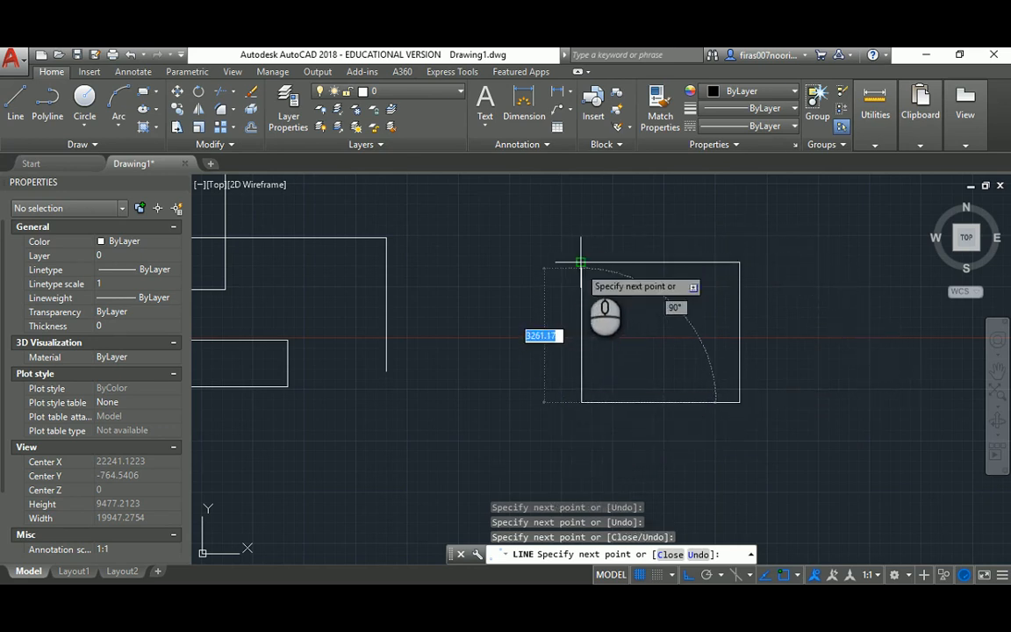
Draw the rectangle's left side up to its starting corner by eye, end the Line command and inspect that corner closely.
scroll(593, 255, "up", 5)
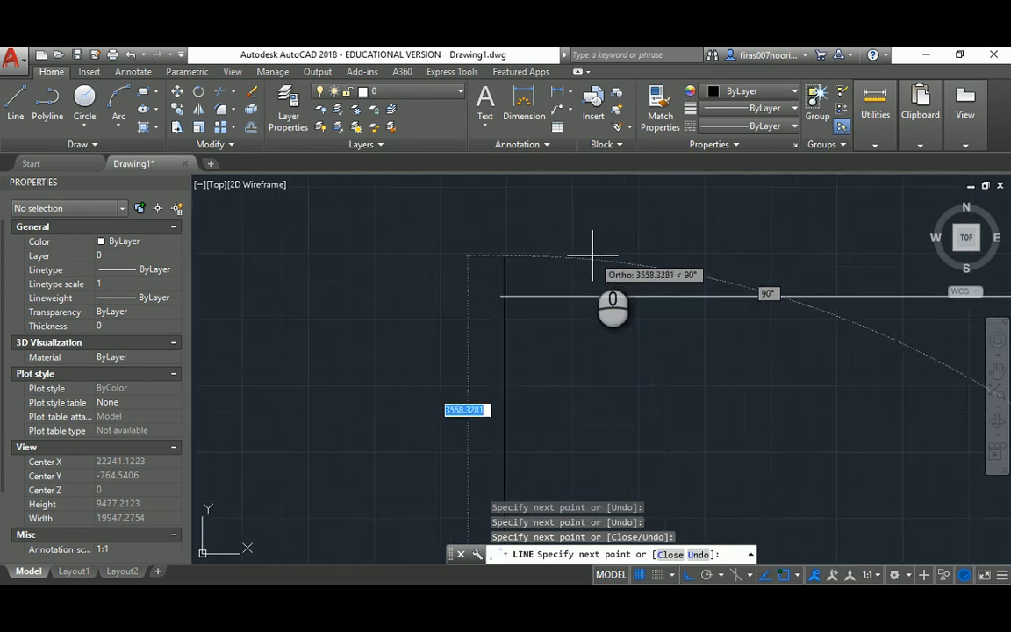
scroll(593, 255, "down", 5)
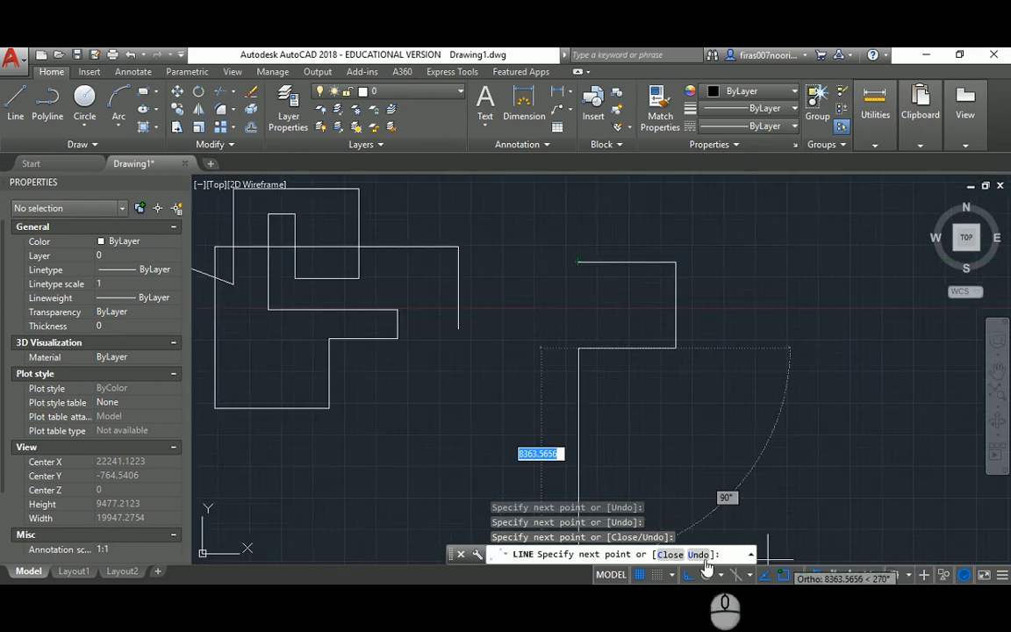
scroll(575, 316, "up", 4)
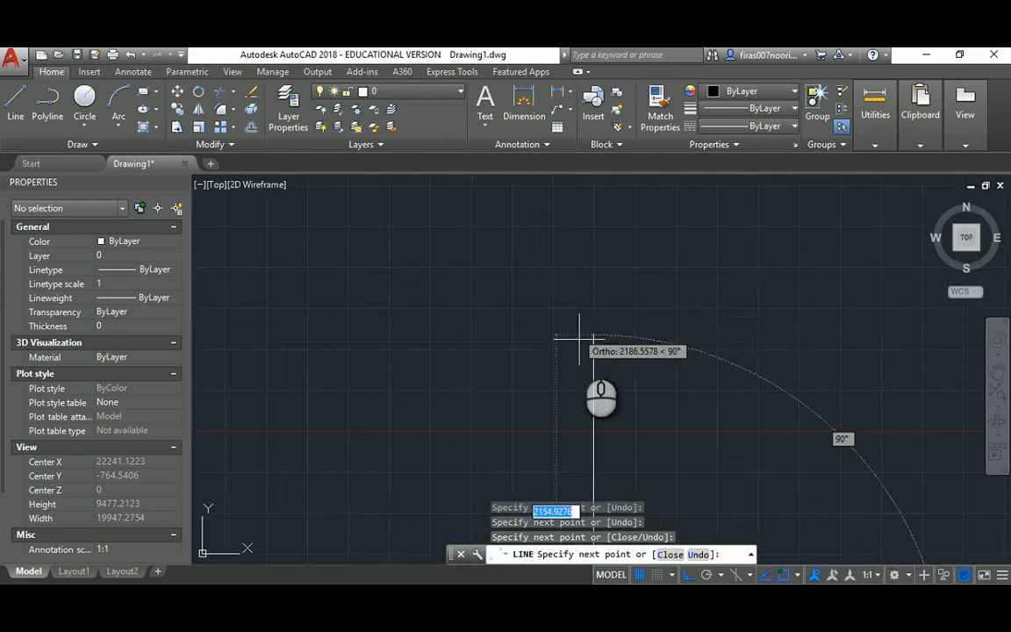
scroll(578, 341, "down", 3)
left_click(586, 293)
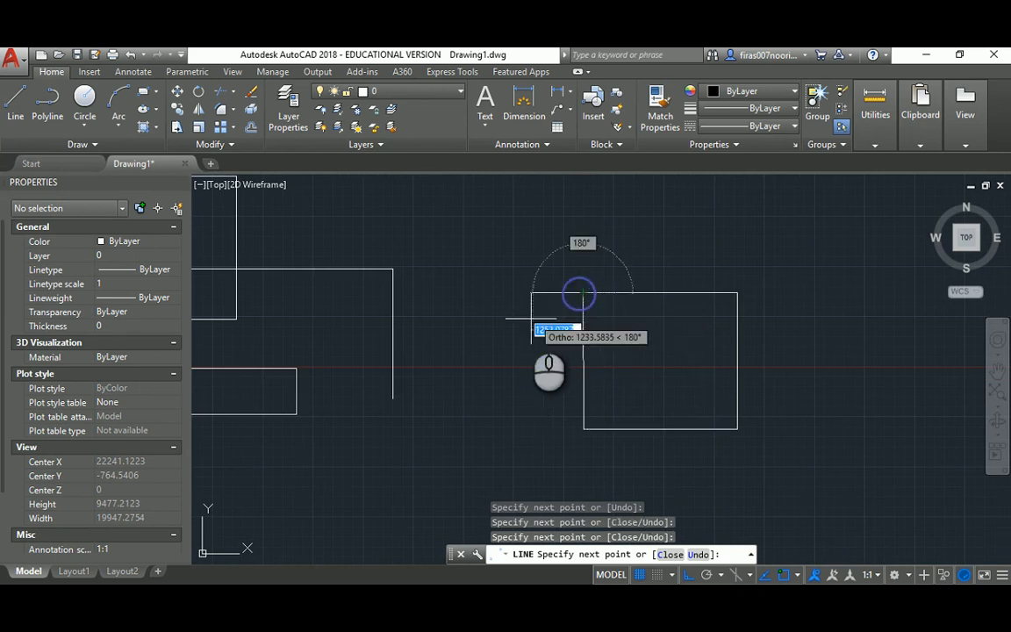
right_click(538, 280)
left_click(553, 293)
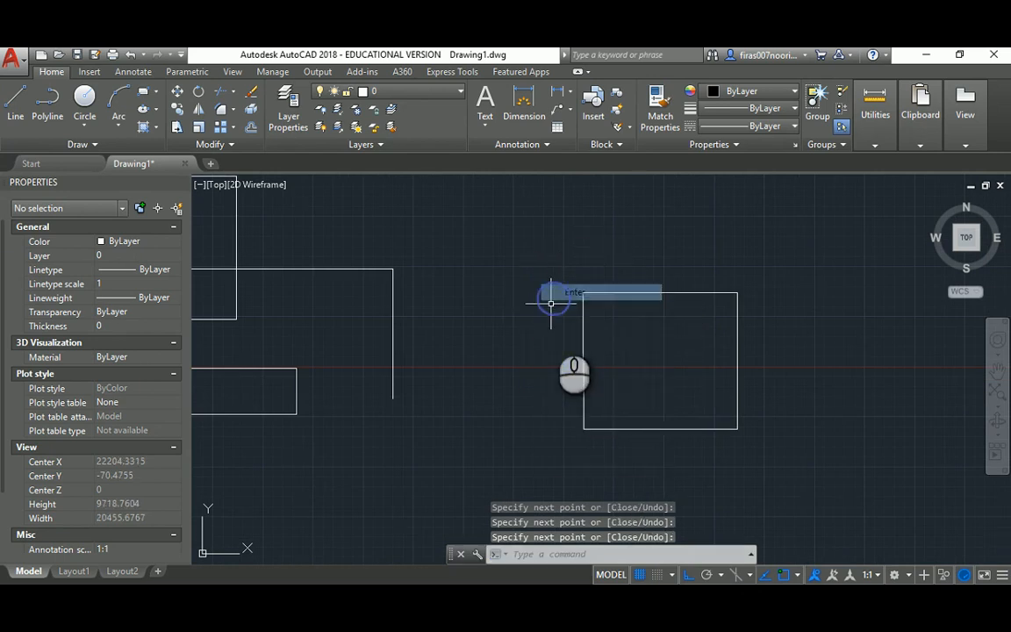
scroll(582, 334, "up", 4)
scroll(606, 347, "down", 4)
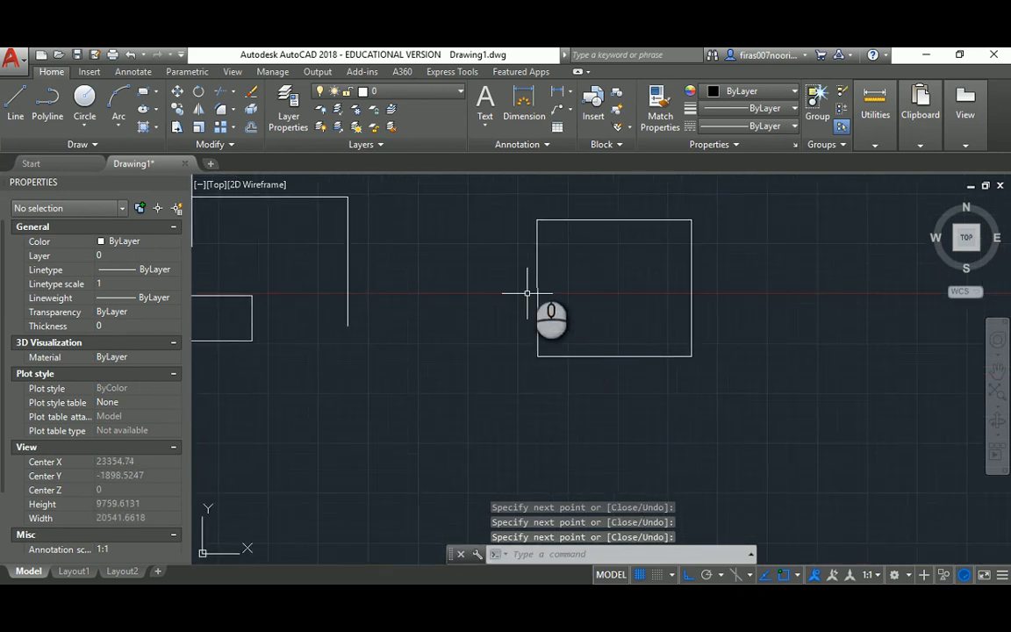
Draw an orthogonal chain right of the rectangle, running right, down, left and up across its first segment, and leave it open.
middle_click_drag(625, 264, 459, 316)
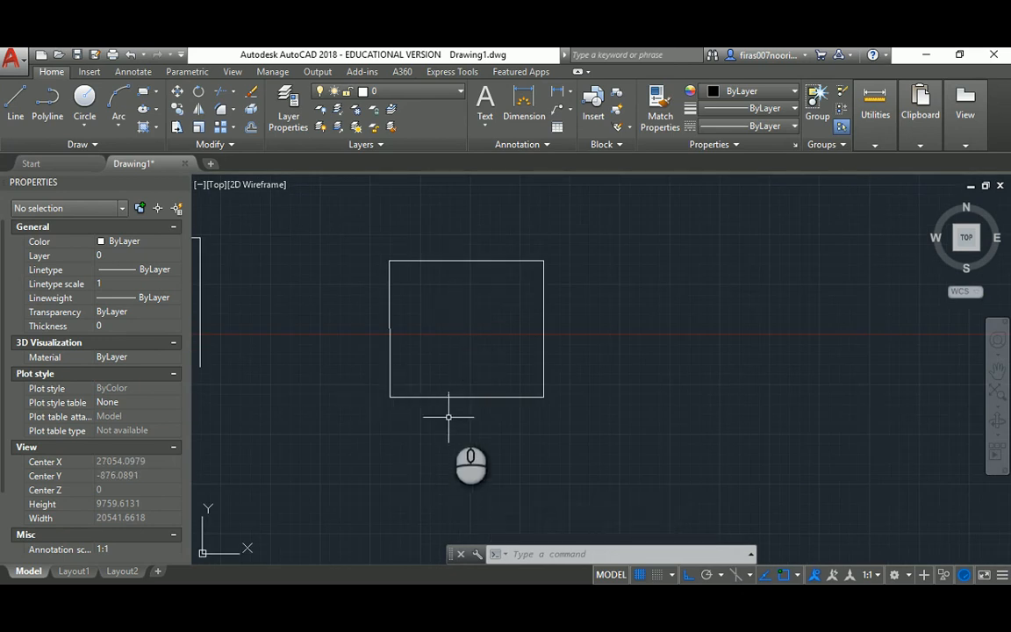
type("l")
key("Return")
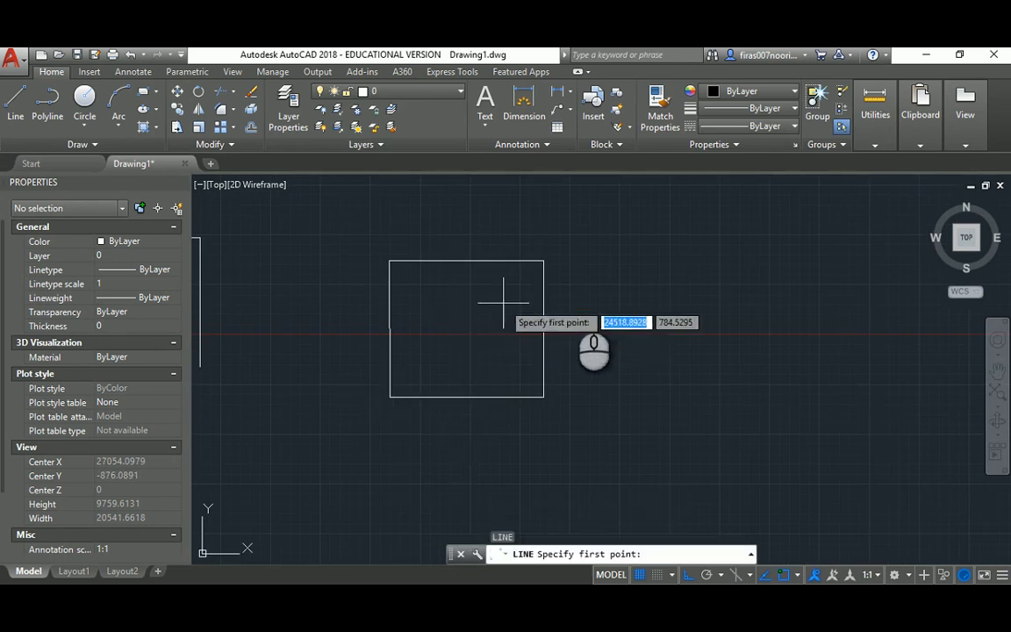
left_click(604, 295)
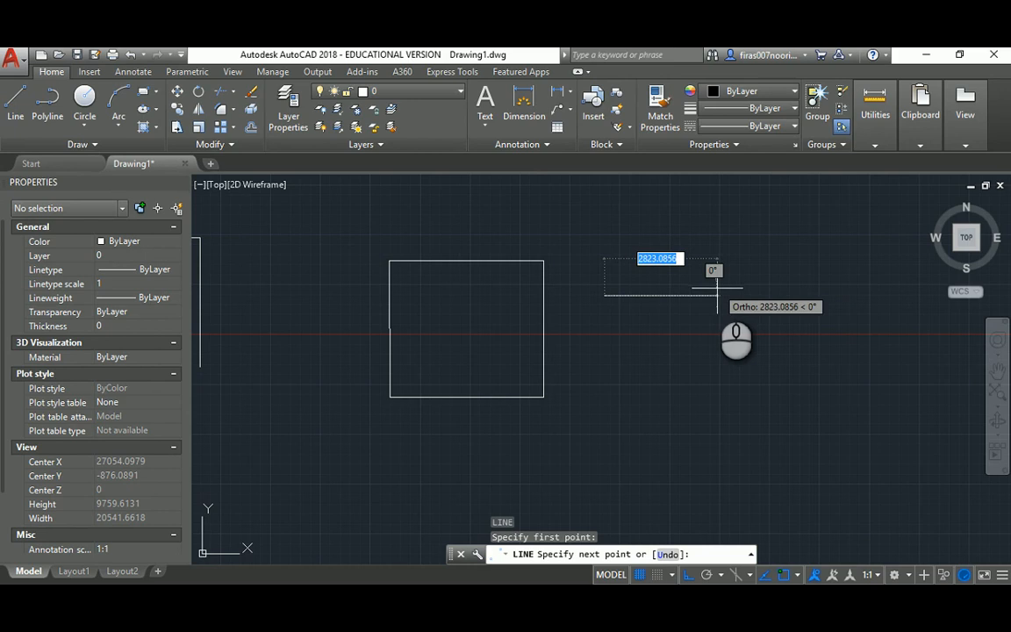
left_click(832, 296)
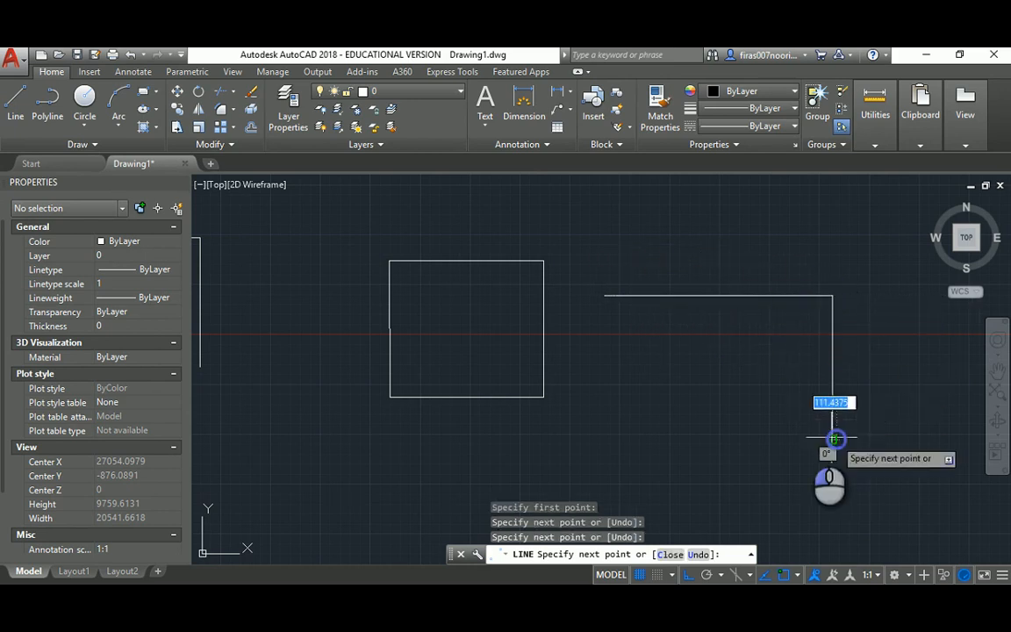
left_click(833, 439)
left_click(766, 439)
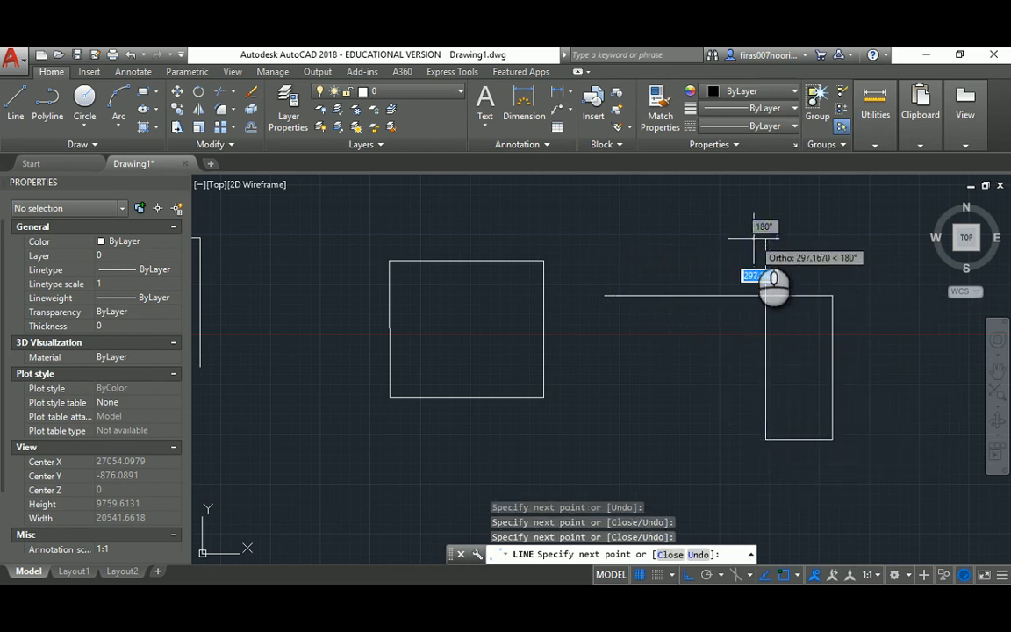
left_click(753, 237)
middle_click_drag(681, 232, 494, 243)
key("Escape")
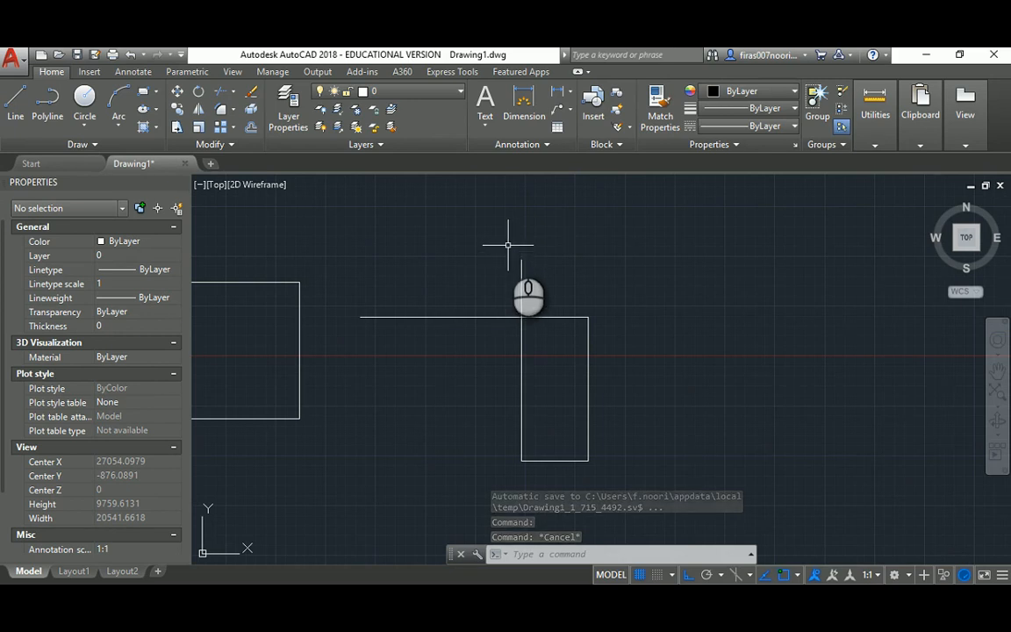
Start a new line right of the crossing chain, with a 5000 segment to the right and a 5000 segment down.
type("l")
key("Return")
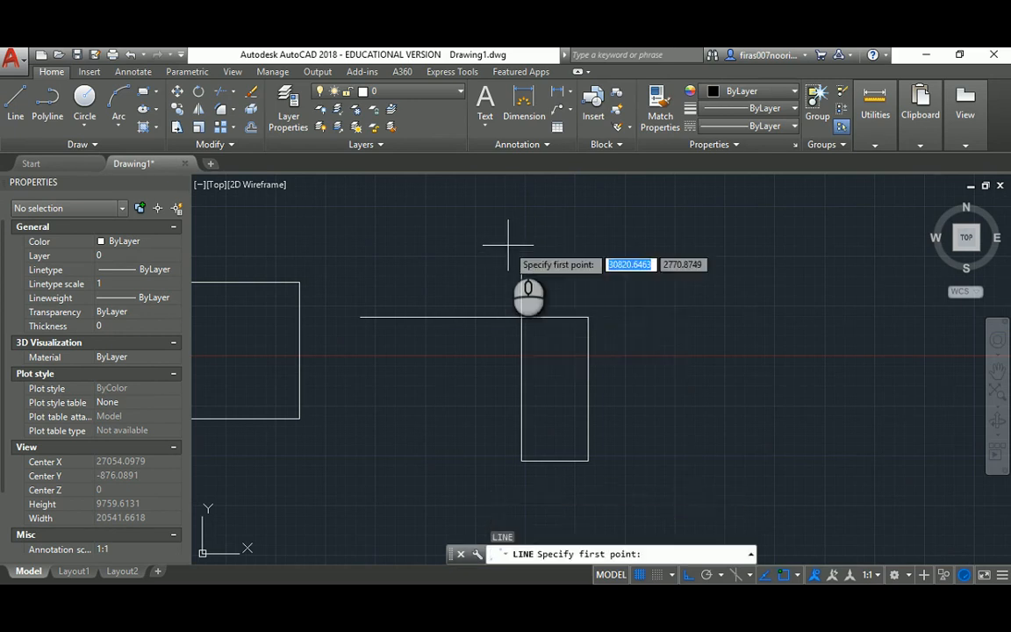
middle_click_drag(712, 296, 558, 275)
left_click(561, 263)
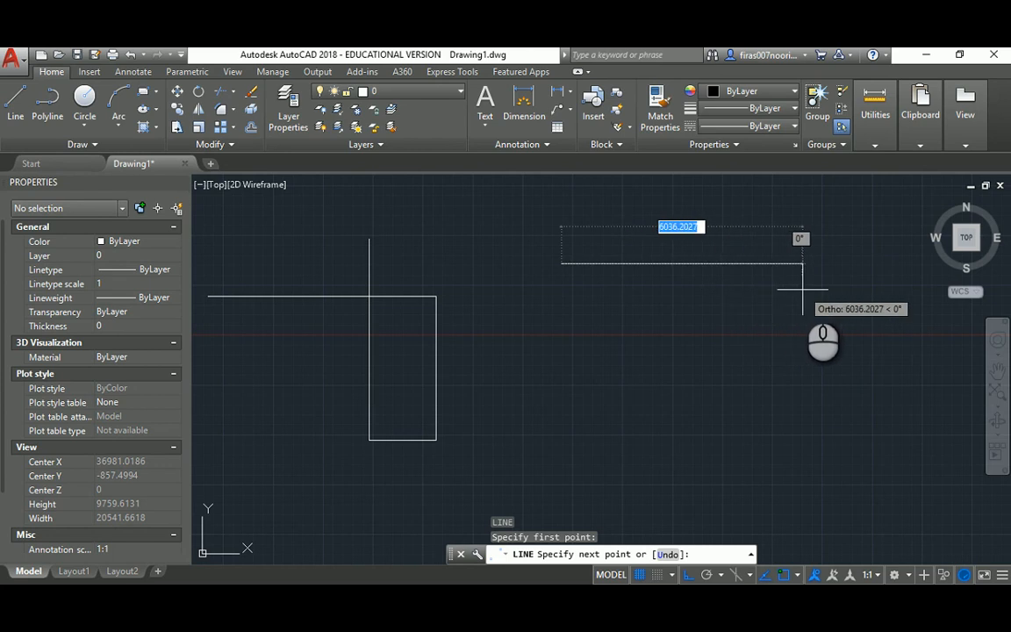
type("5000")
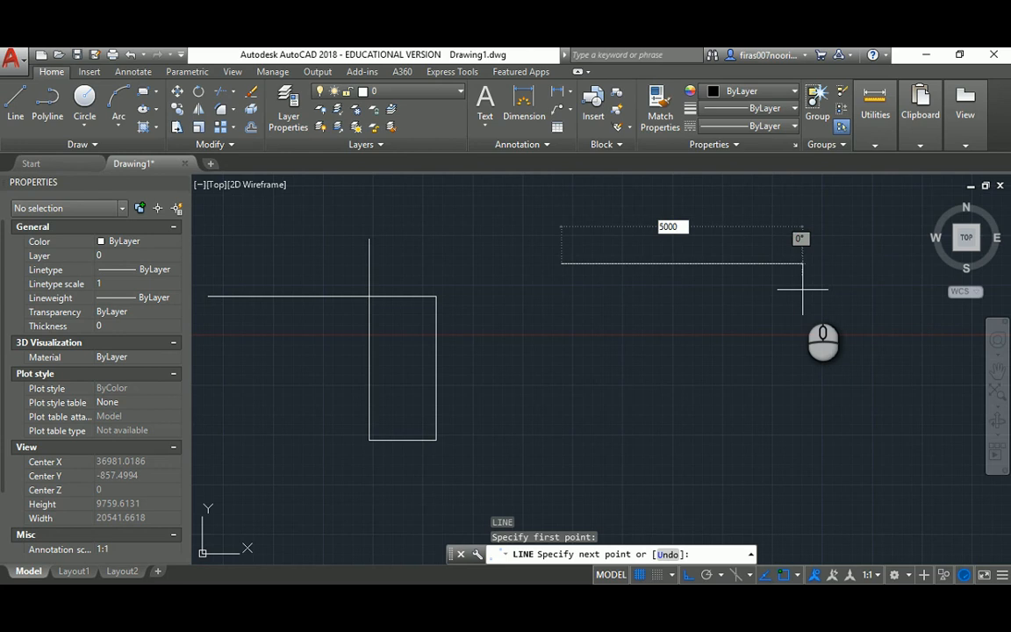
key("Return")
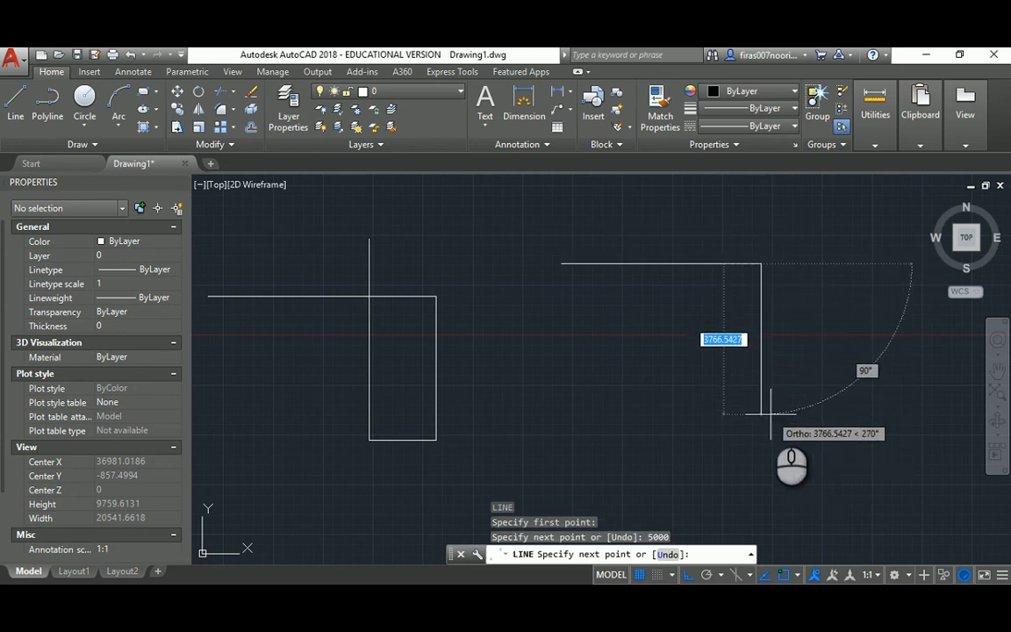
type("5000")
key("Return")
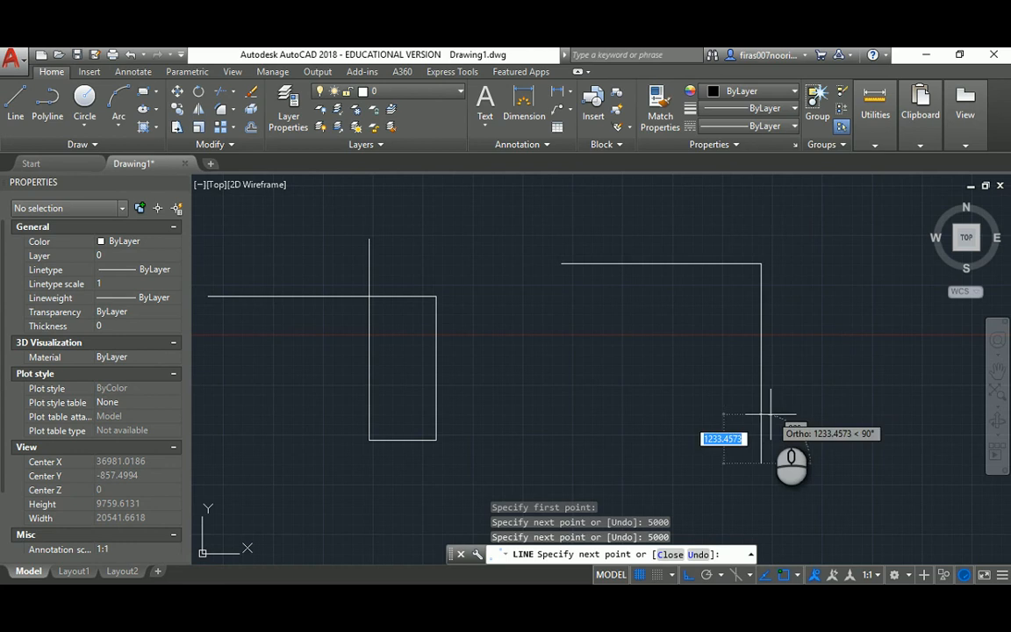
Add a 5000 segment to the left and complete the square with the Close option.
type("50")
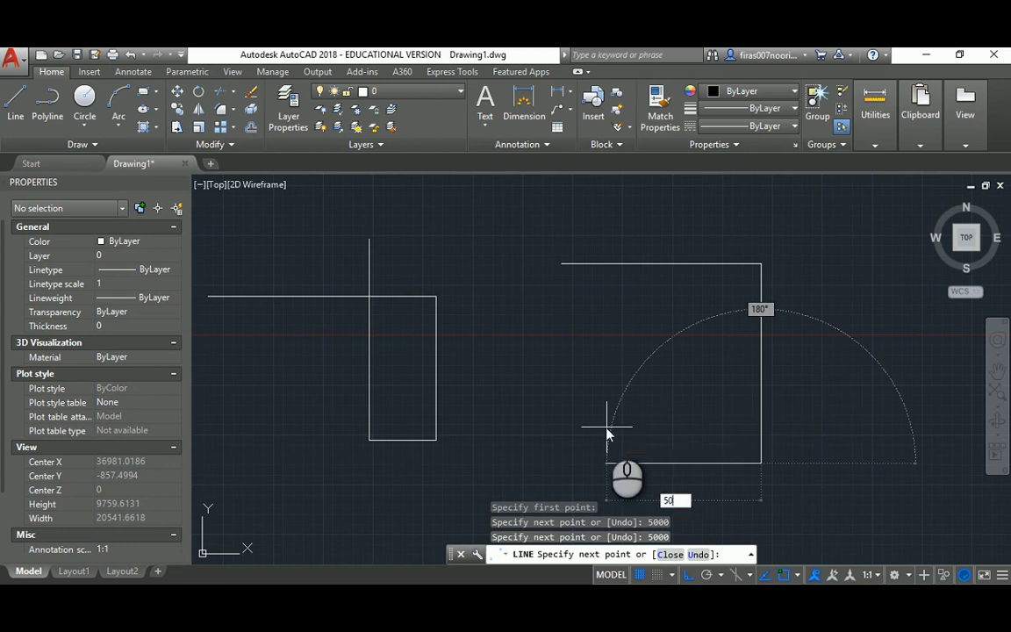
type("00")
key("Return")
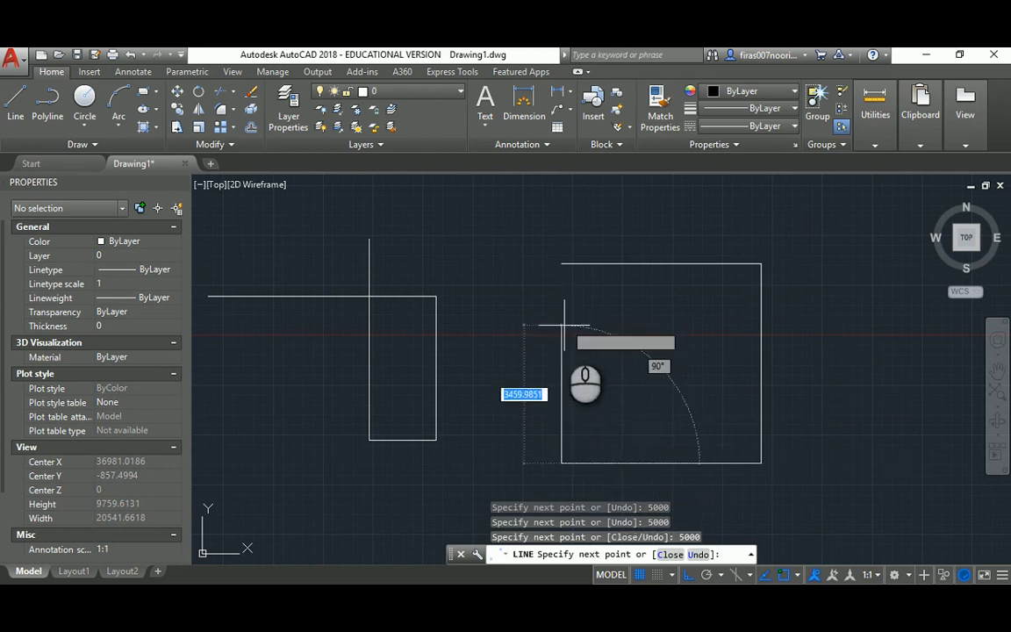
type("c")
key("Return")
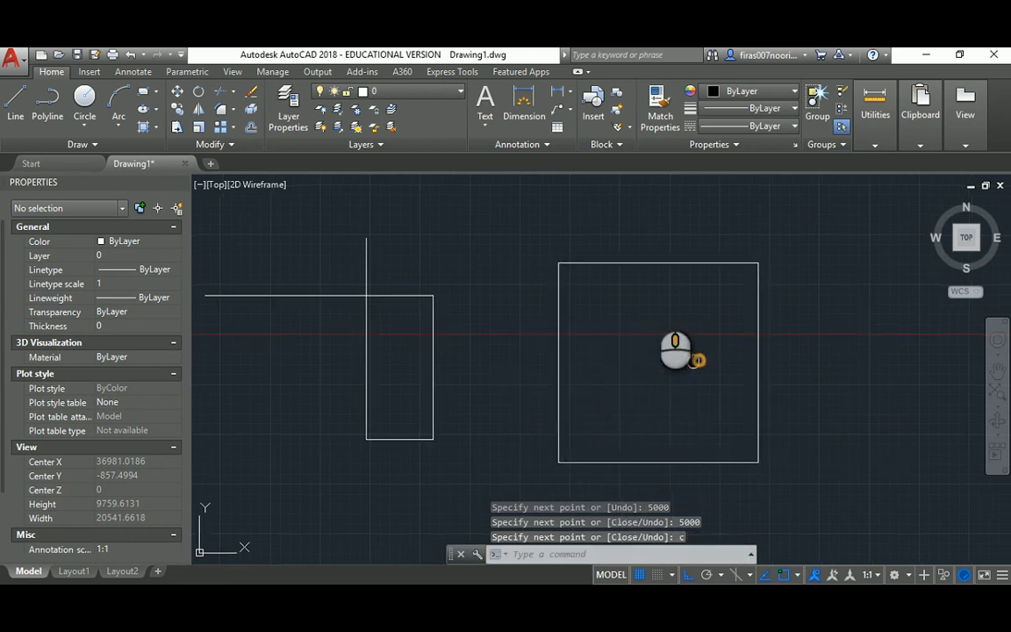
Draw a circle with a radius of 2000, centred in the empty space right of the 5000 square.
mouse_move(696, 364)
middle_mouse_down()
mouse_move(647, 290)
mouse_move(555, 316)
middle_mouse_up()
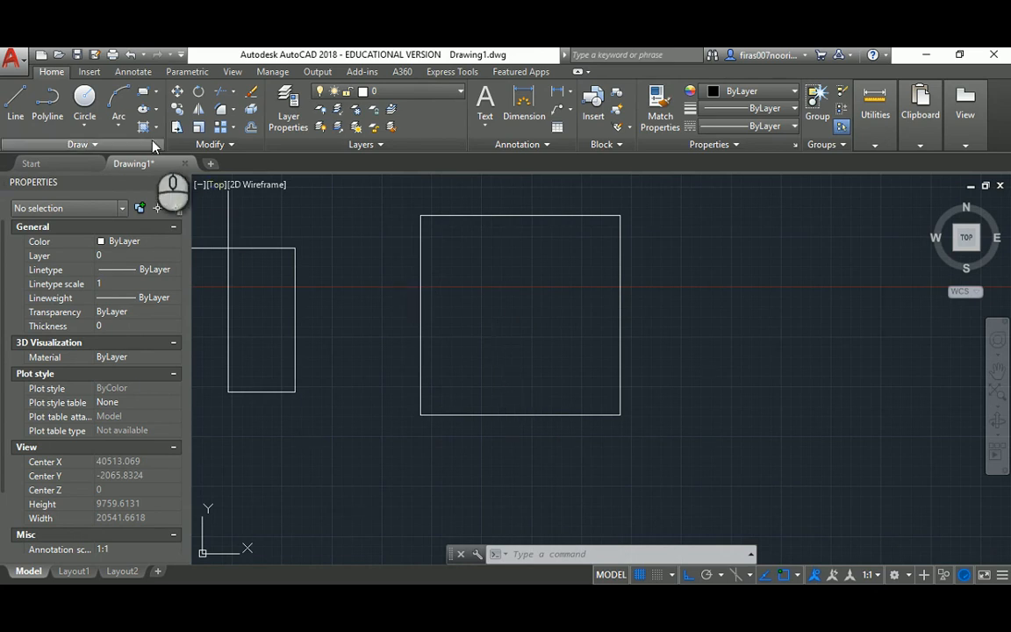
left_click(90, 106)
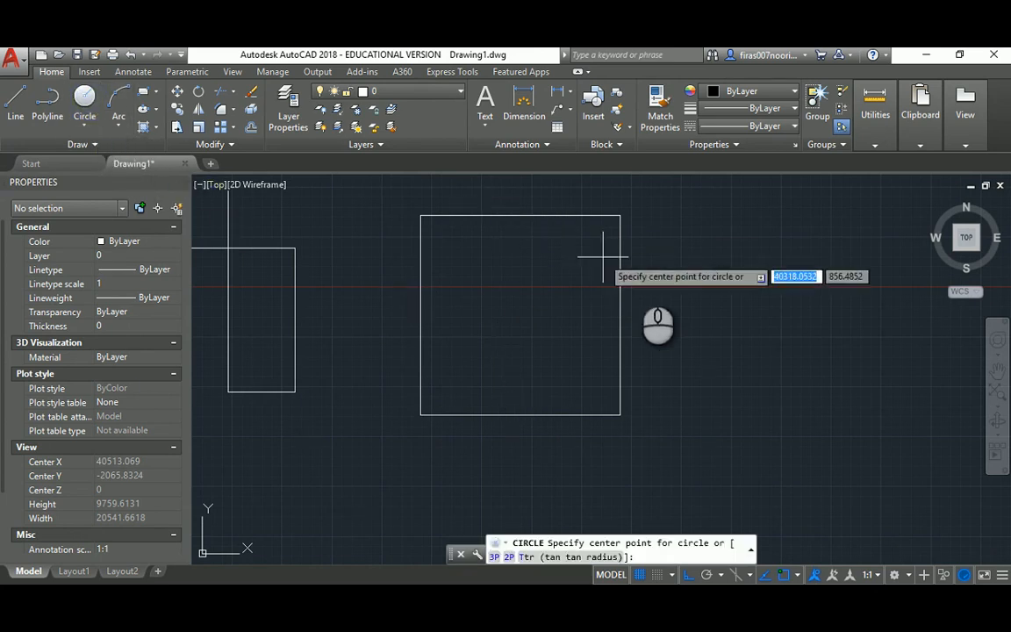
middle_click_drag(761, 328, 530, 326)
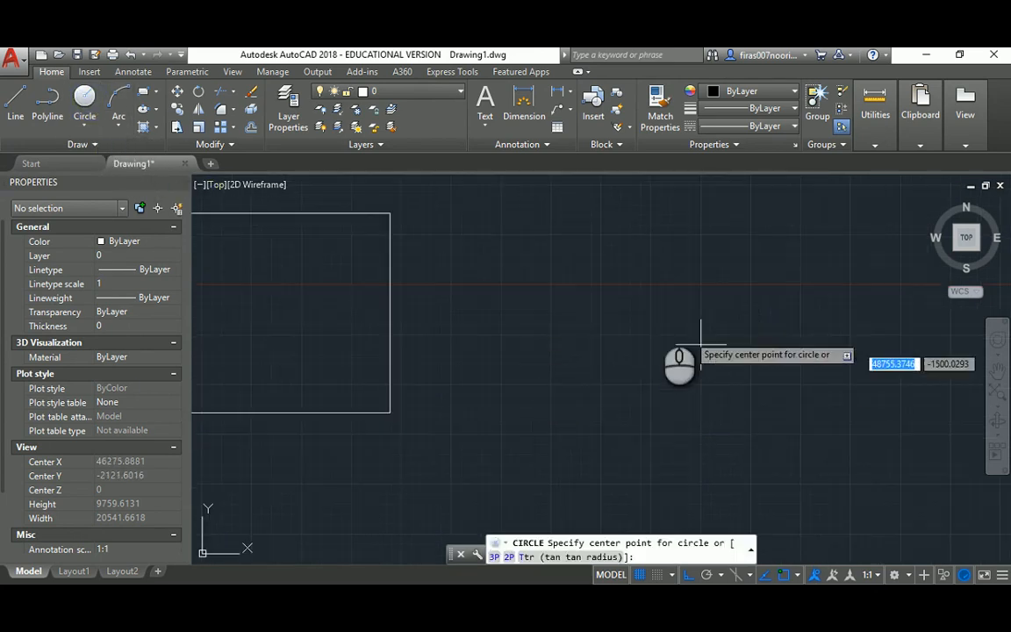
left_click(562, 284)
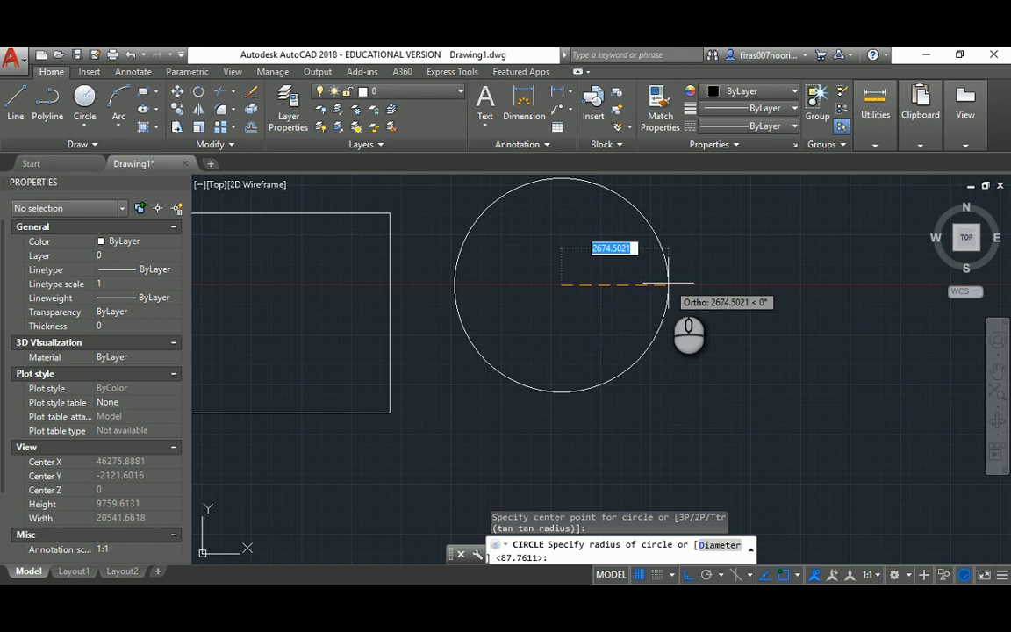
type("2000")
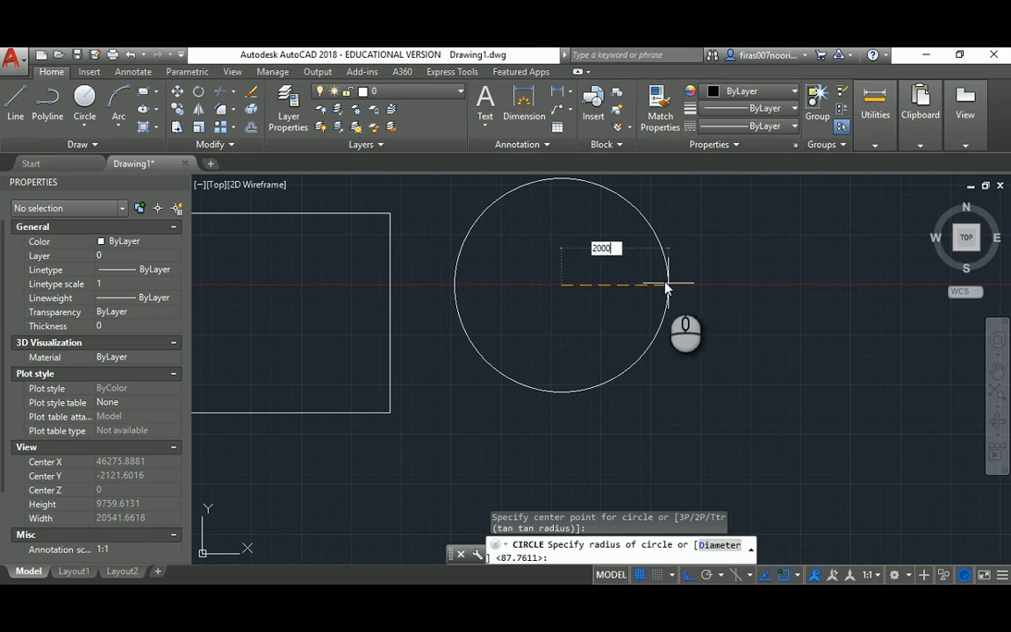
key("Return")
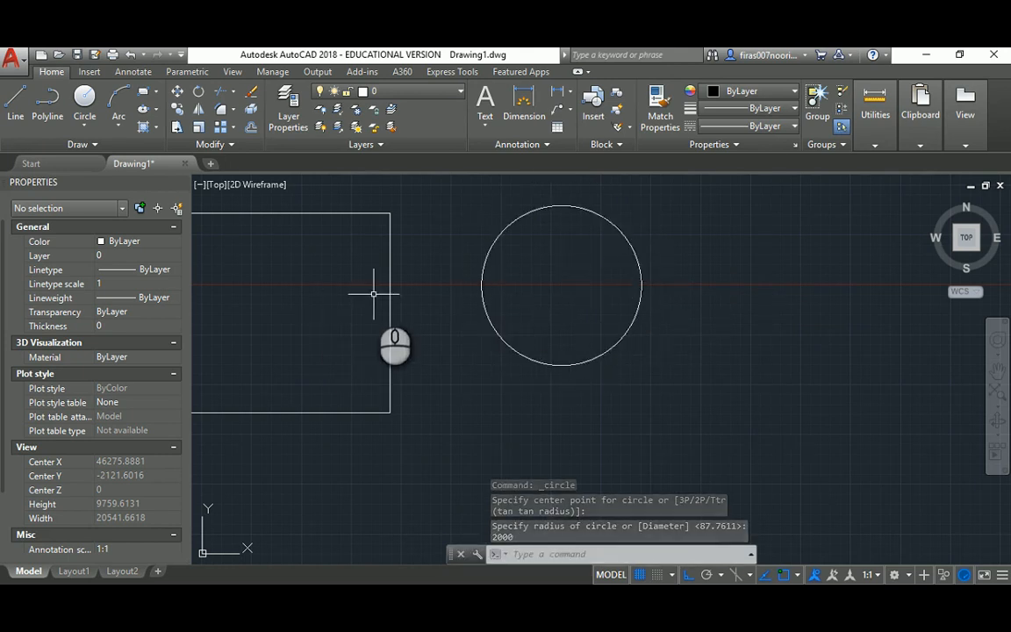
Add a concentric circle with a radius of 1000 inside the 2000-radius circle, using the same centre point.
left_click(84, 101)
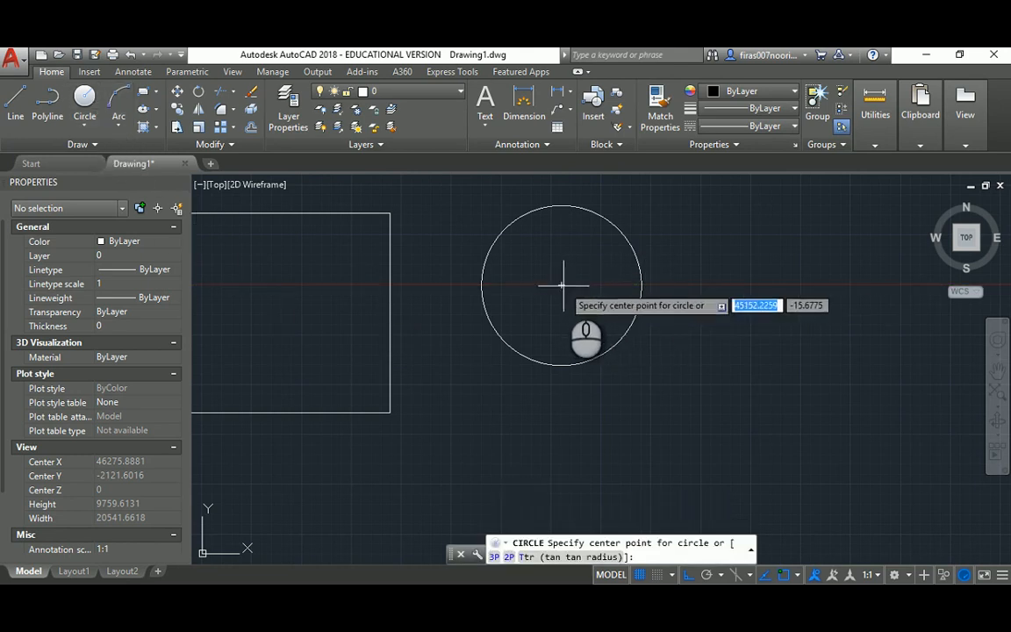
left_click(562, 284)
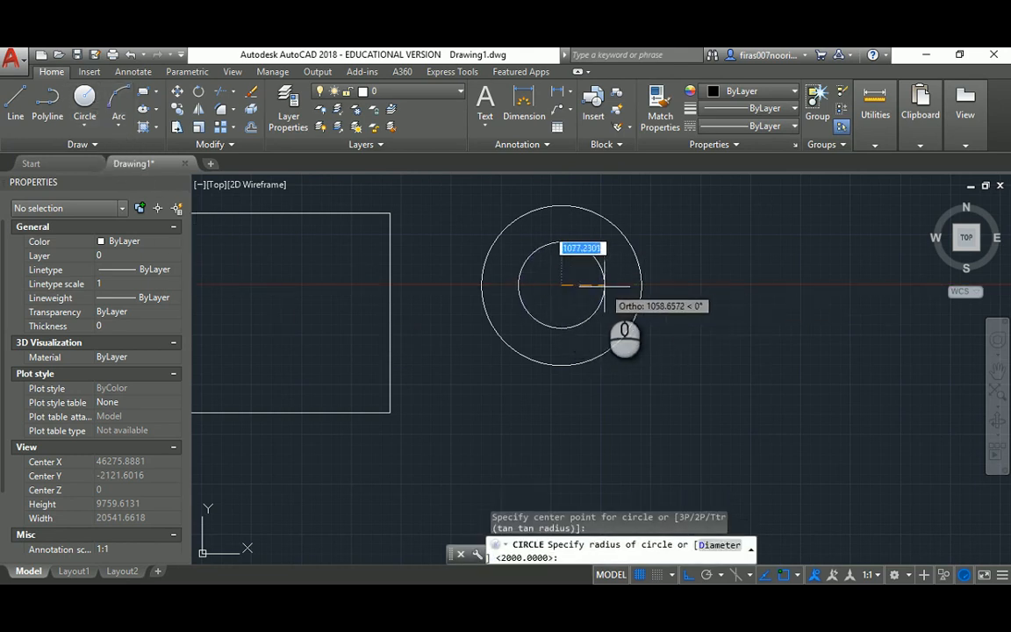
type("1000")
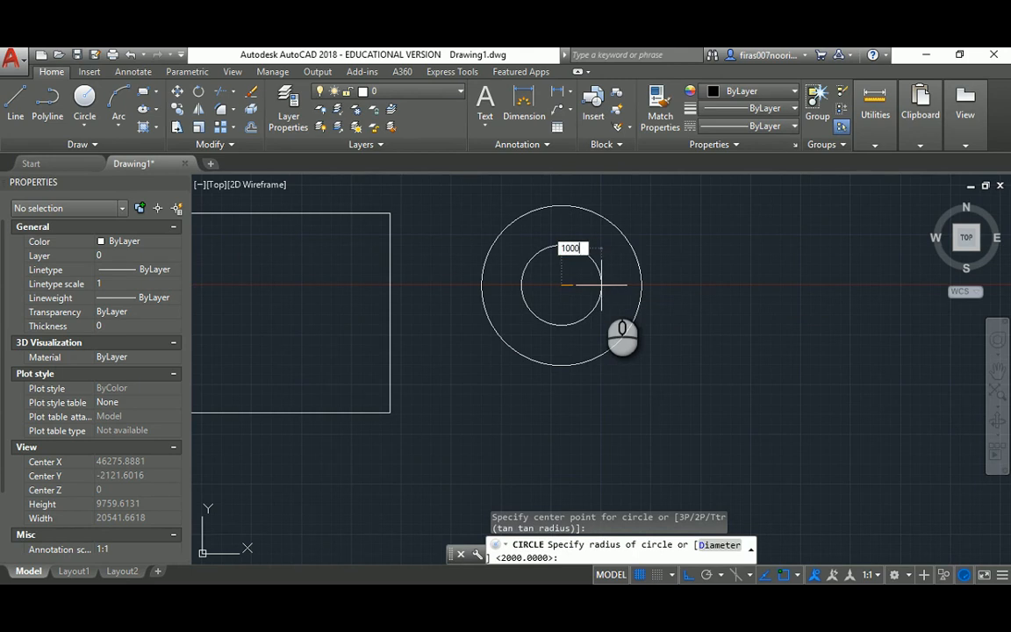
key("Return")
middle_click_drag(575, 320, 544, 353)
scroll(555, 308, "down", 2)
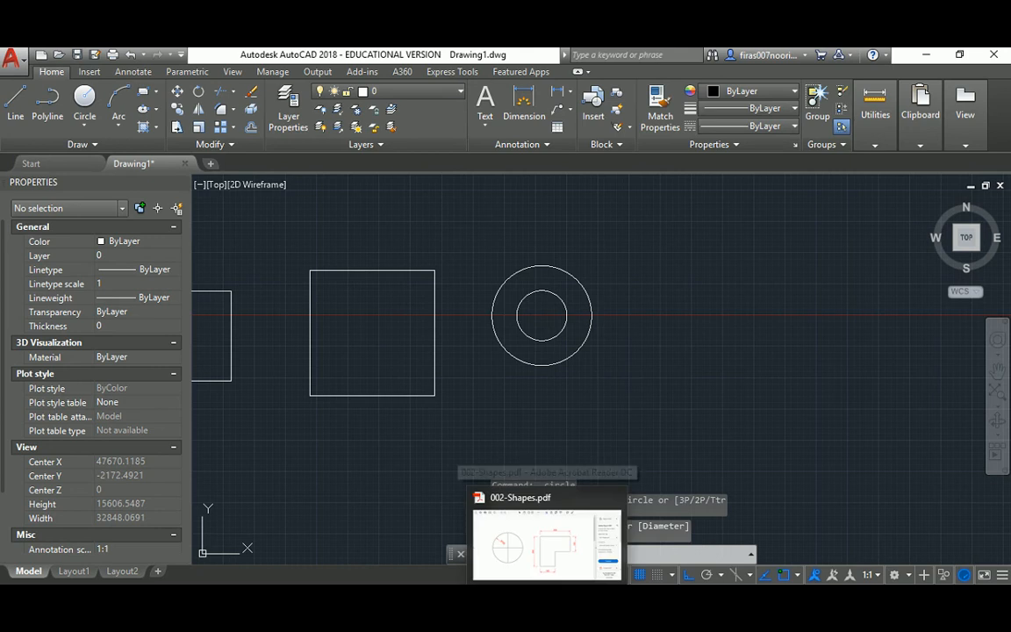
Switch to Adobe Acrobat Reader to examine the dimensioned practice shapes in 002-Shapes.pdf, and return to AutoCAD.
left_click(543, 600)
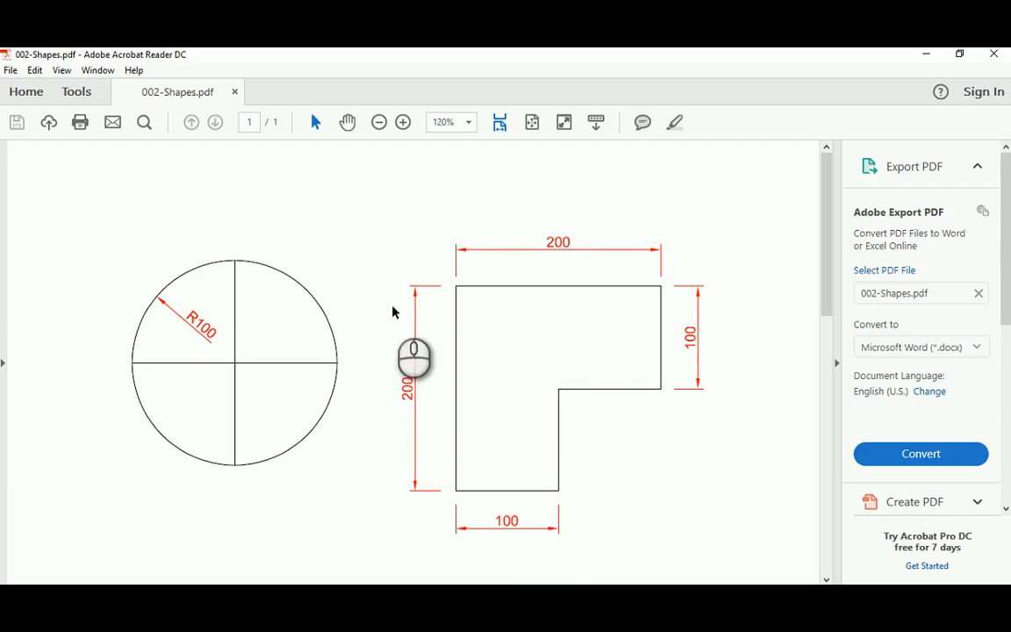
scroll(390, 271, "down", 2)
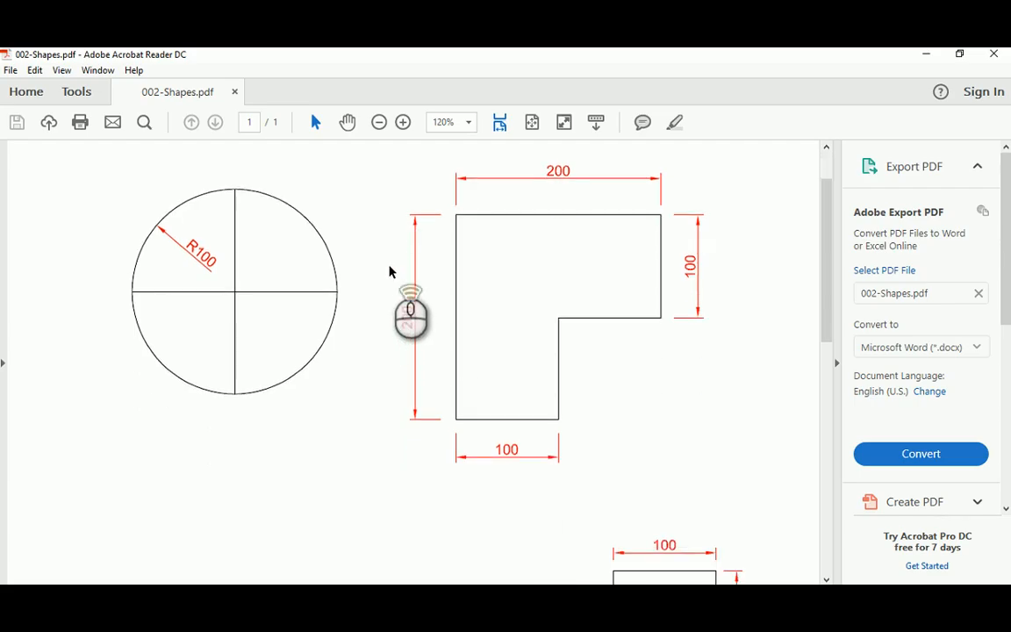
scroll(391, 271, "up", 2)
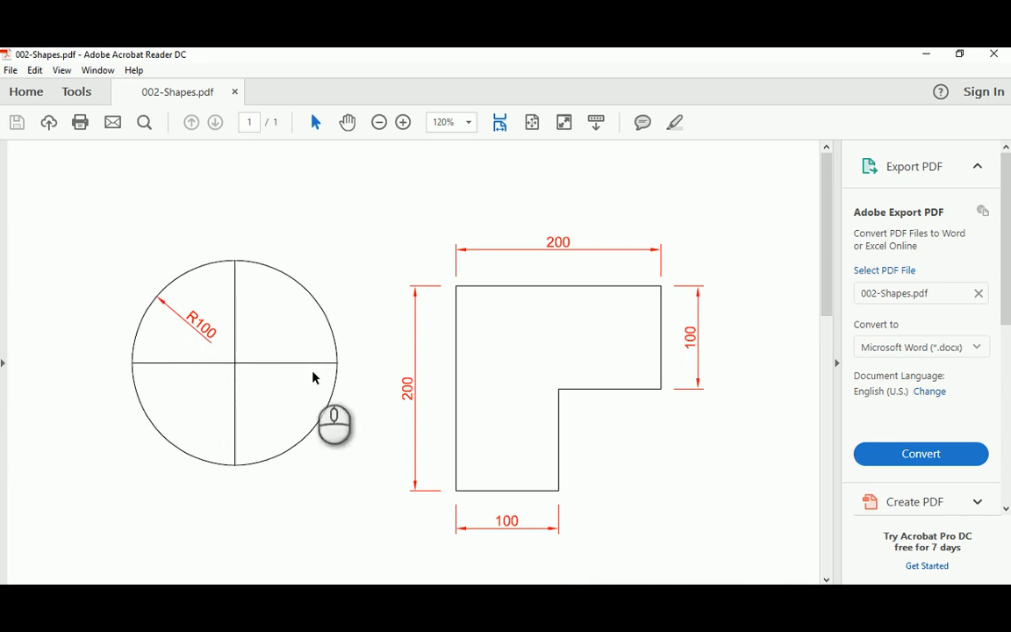
key("alt+Tab")
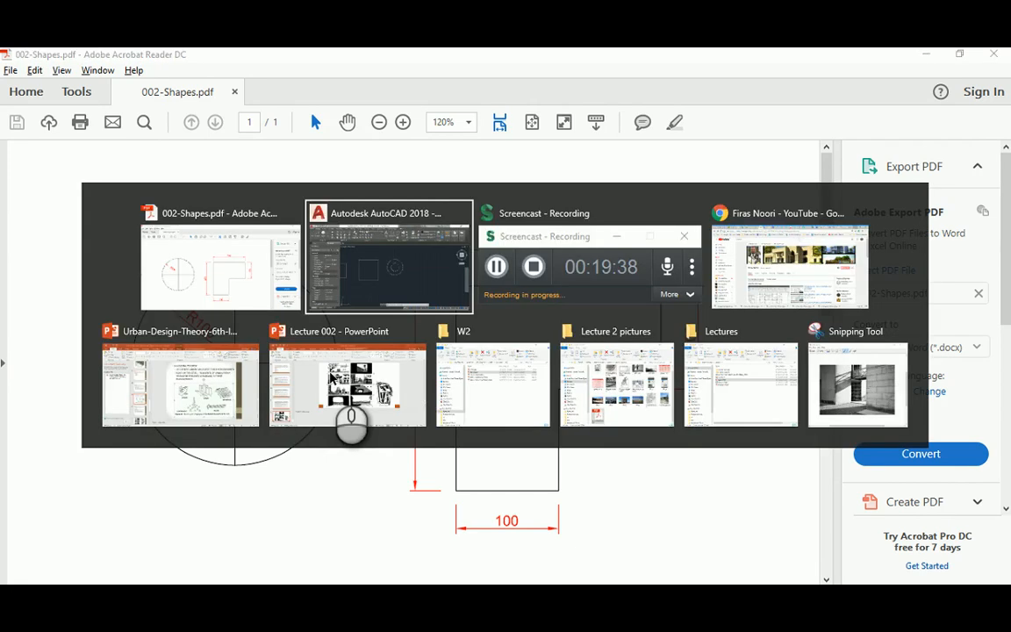
Draw a vertical line 100 units upward in the empty space right of the concentric circles and end the Line command.
left_click(16, 104)
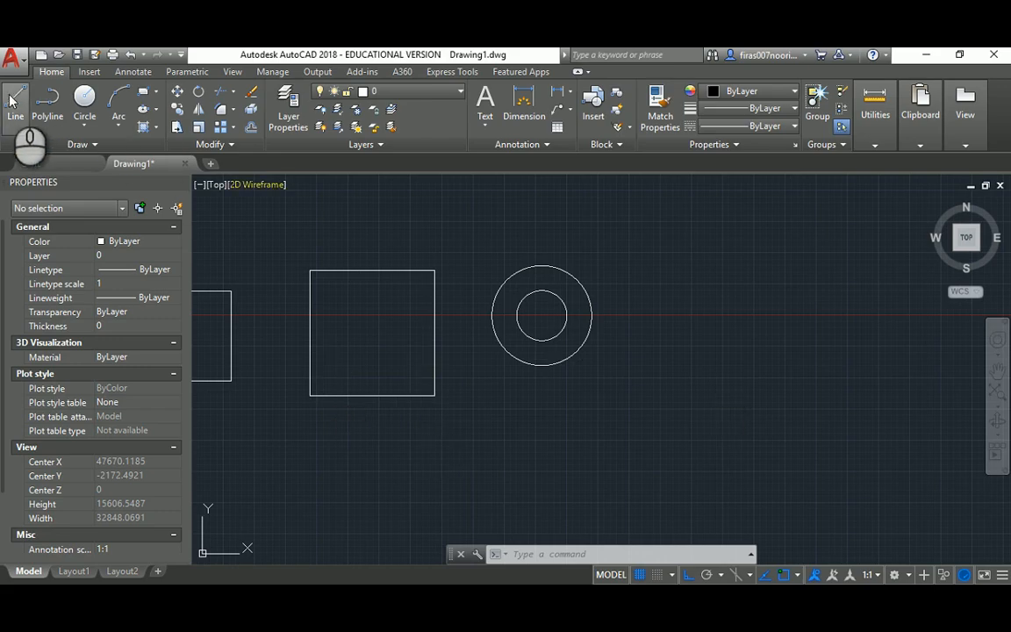
left_click(722, 348)
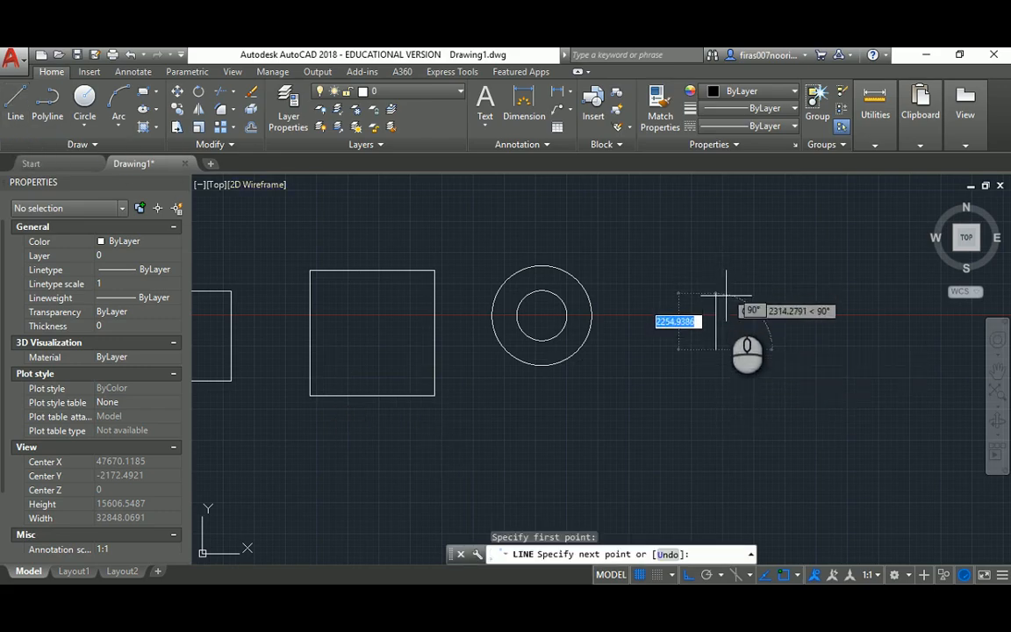
type("100")
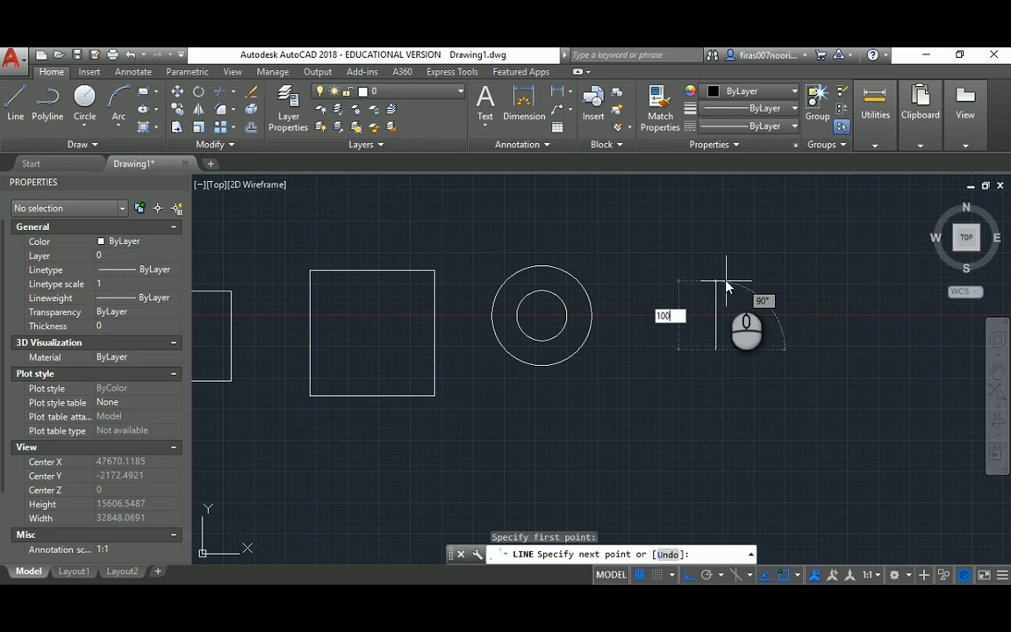
key("Return")
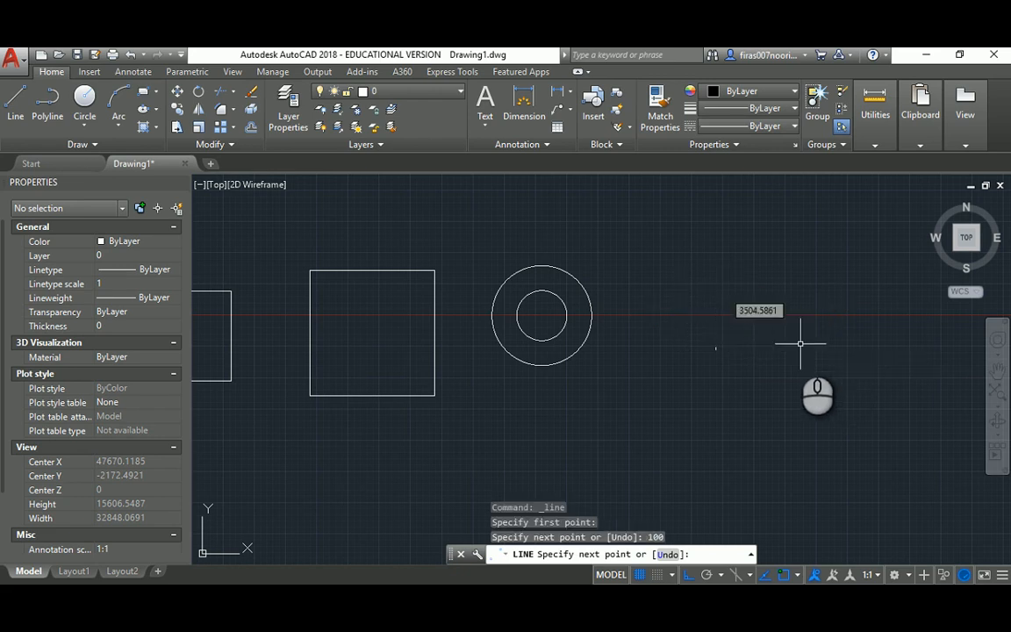
key("Escape")
Draw a horizontal line 100 units to the right from the lower endpoint of the short vertical line.
scroll(725, 362, "up", 8)
scroll(624, 220, "up", 9)
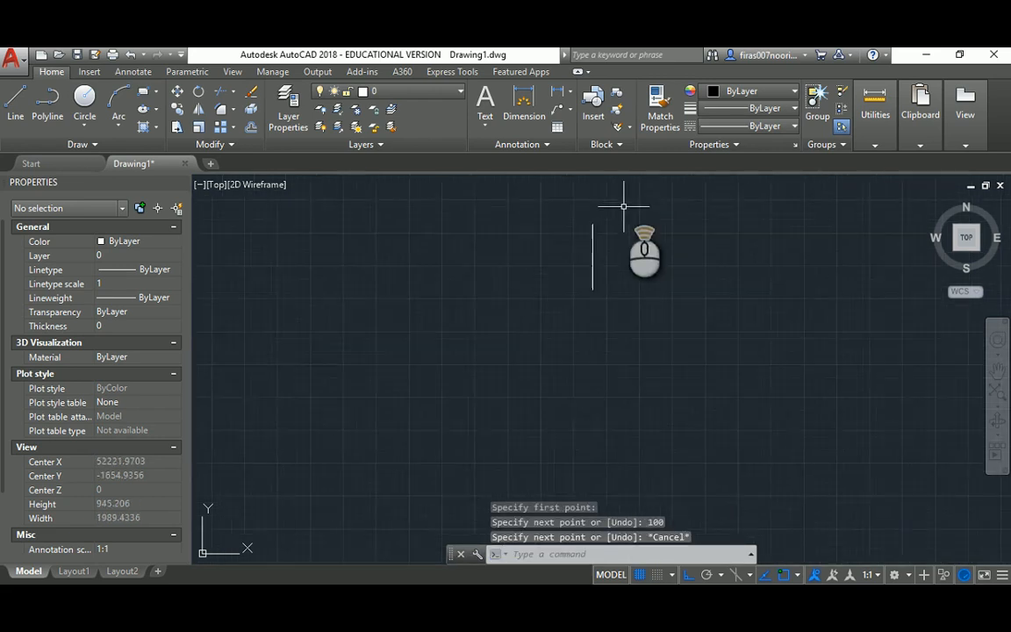
middle_click_drag(521, 316, 456, 322)
key("Return")
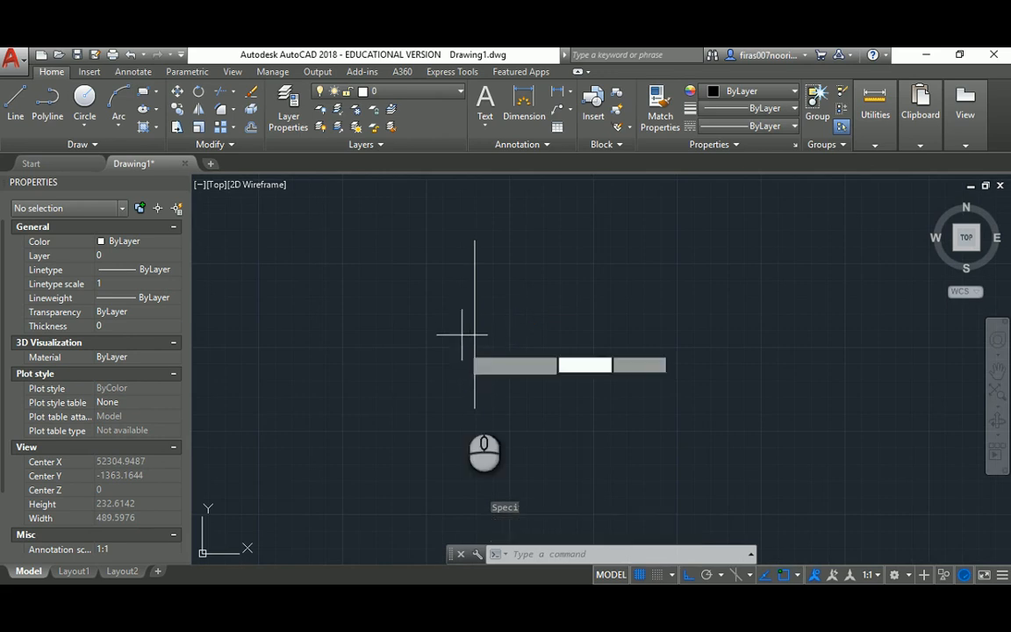
left_click(474, 409)
type("1")
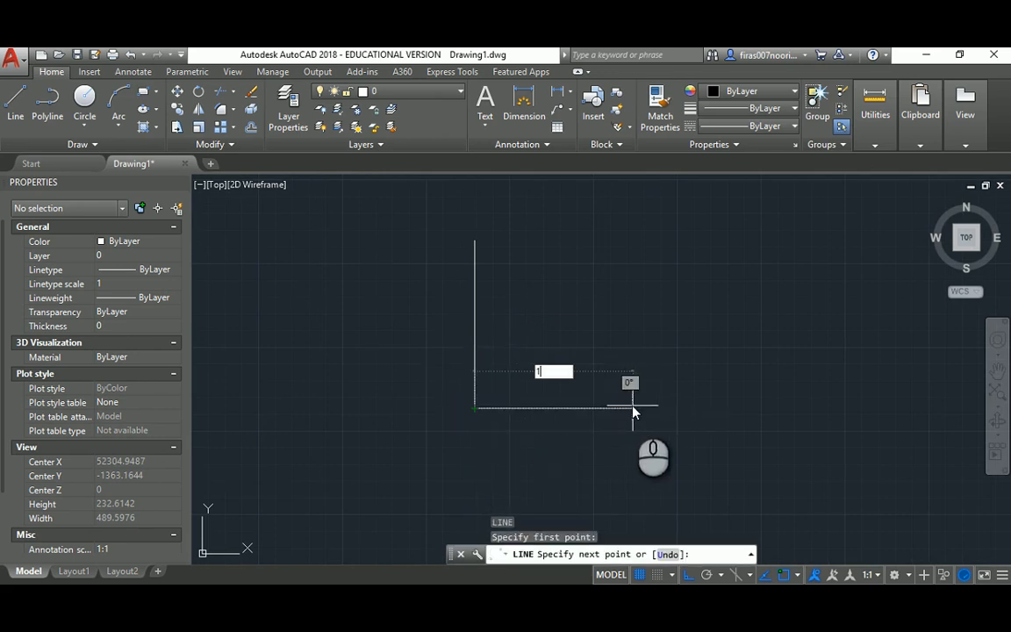
type("00")
key("Return")
middle_click_drag(616, 430, 663, 355)
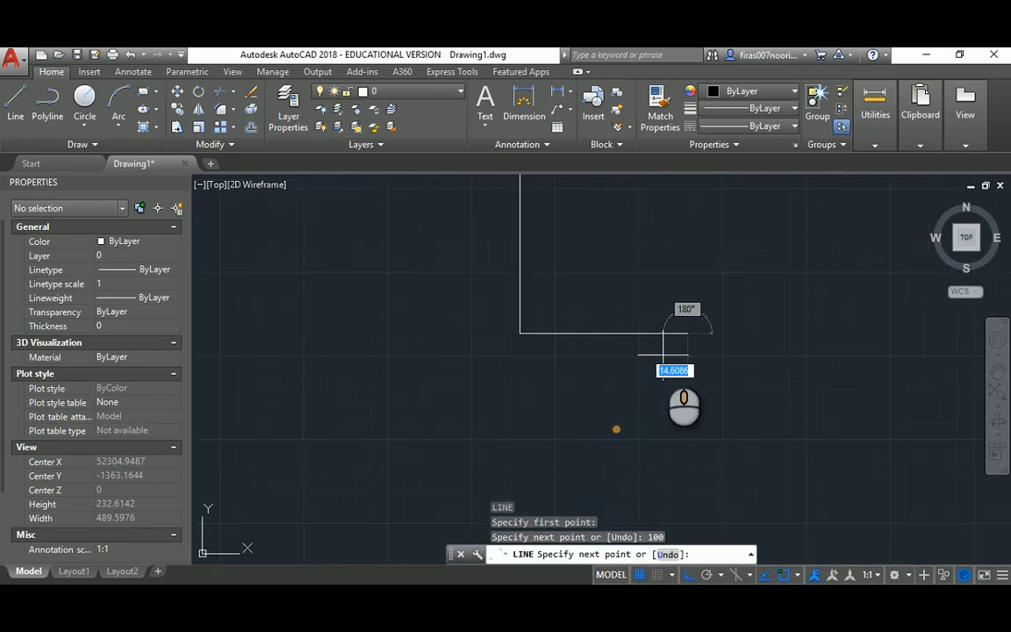
key("Escape")
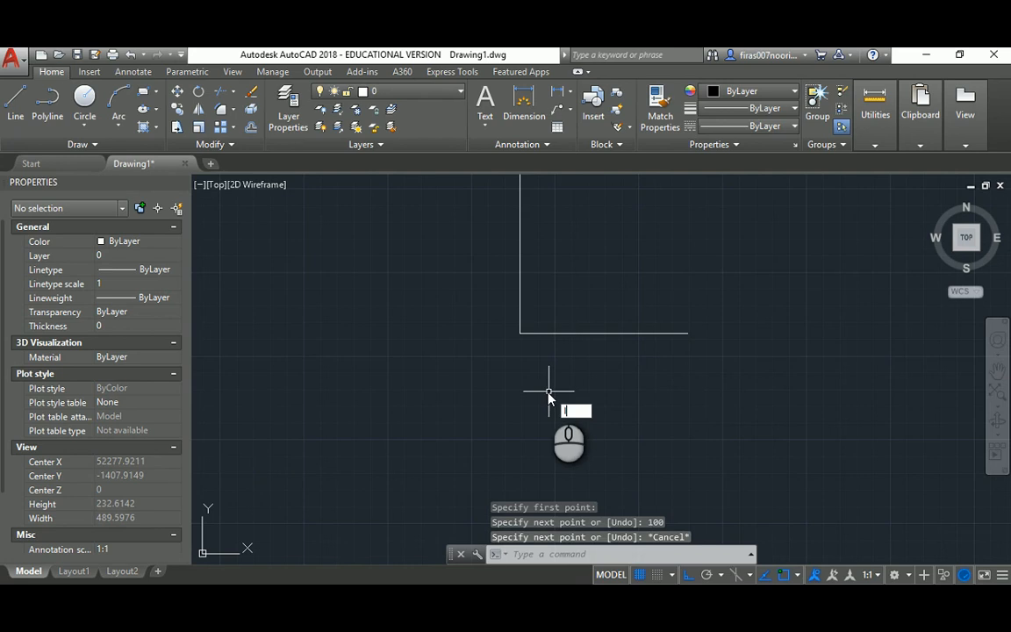
Draw a horizontal line 100 units to the left from the corner where the two 100-unit lines meet.
type("l")
key("Return")
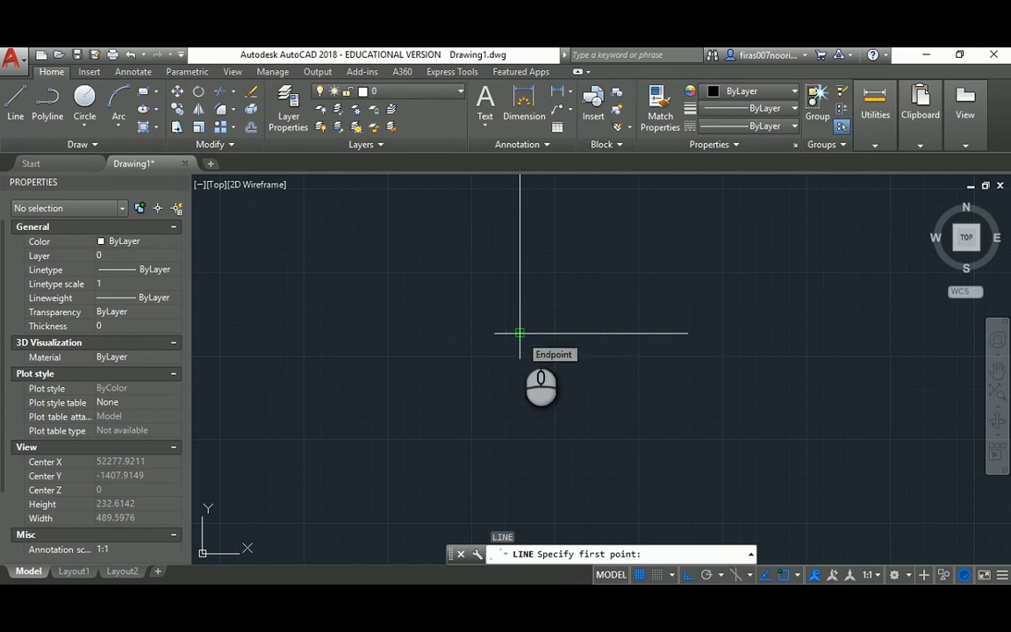
left_click(519, 333)
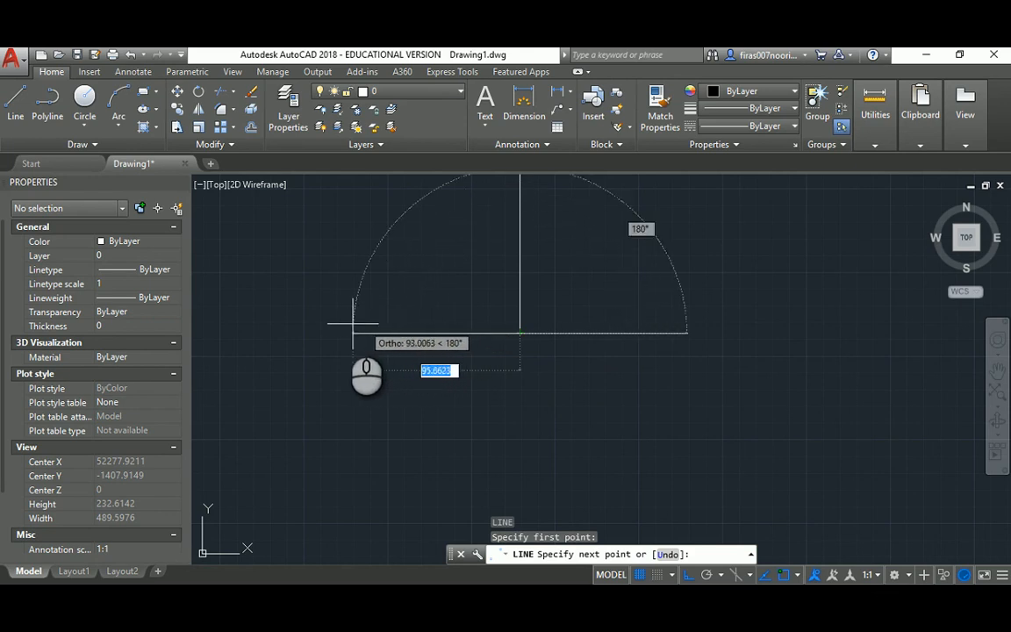
type("100")
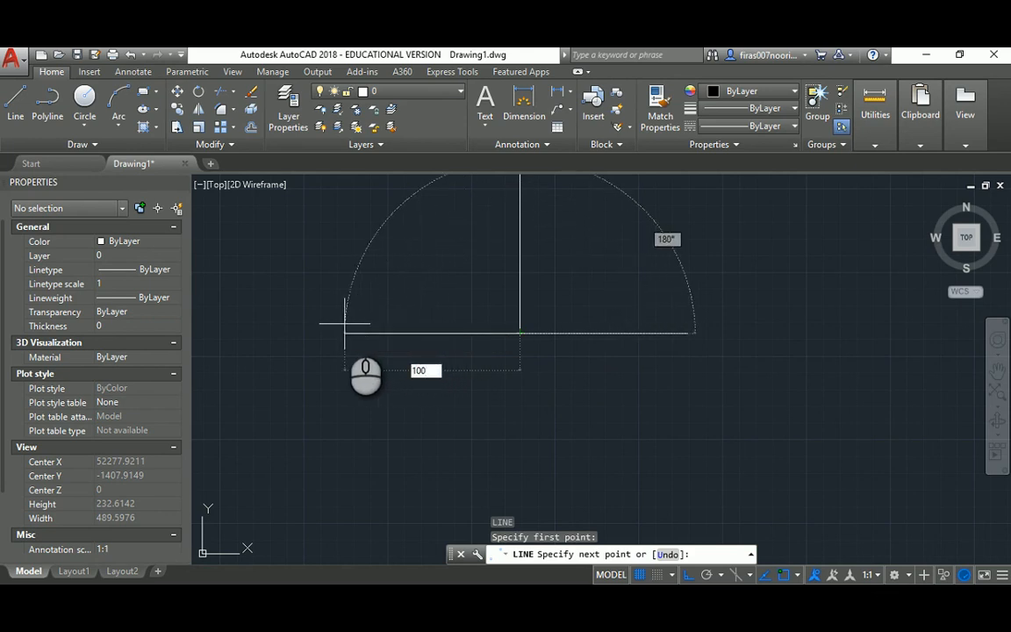
key("Return")
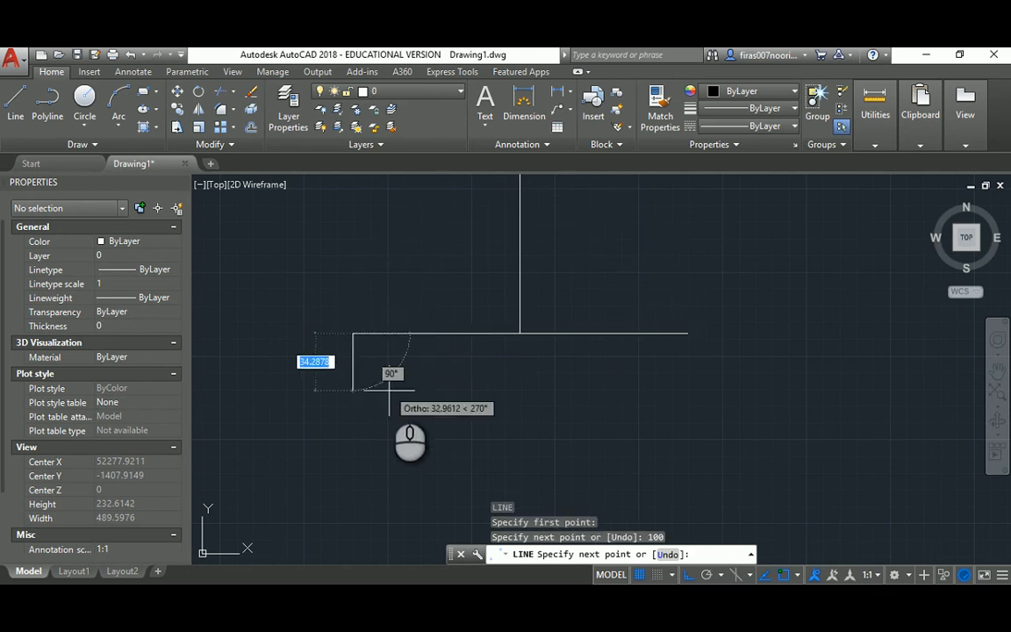
key("Escape")
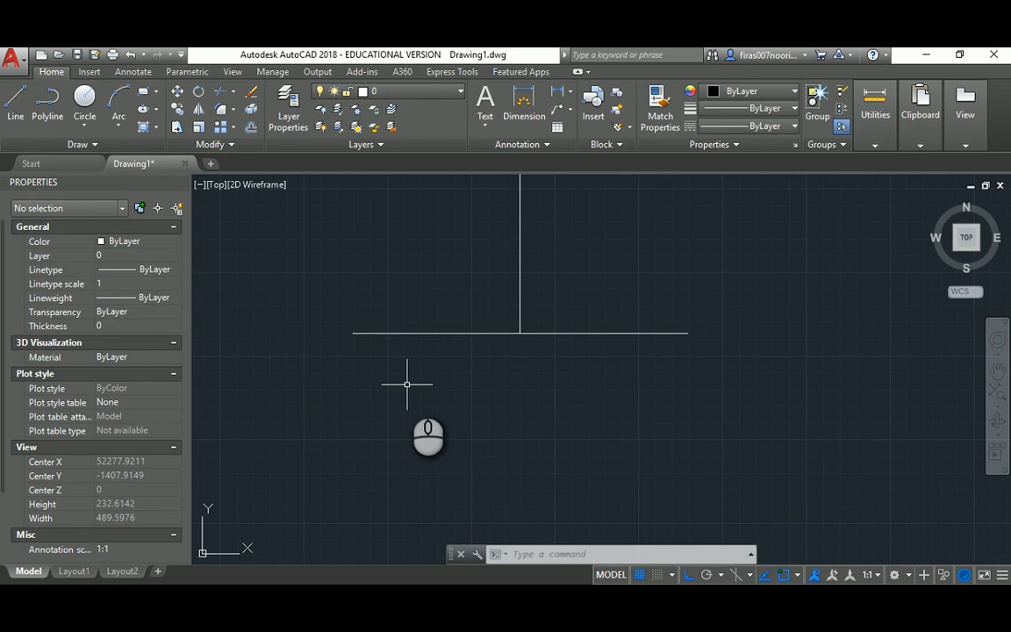
Complete the cross with a line 100 units straight down from the junction of the three lines.
key("Return")
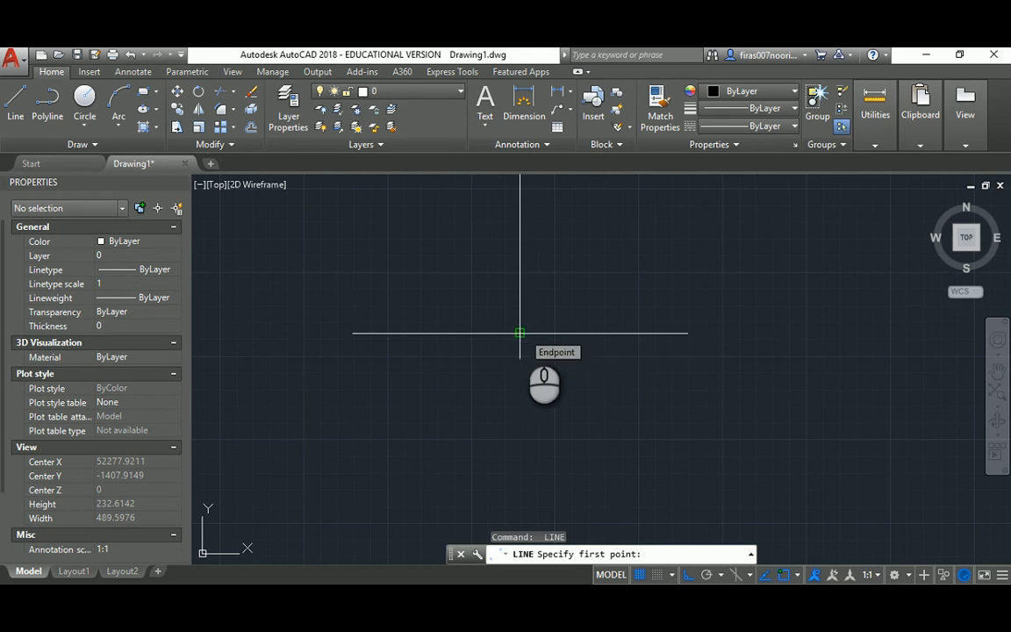
left_click(519, 333)
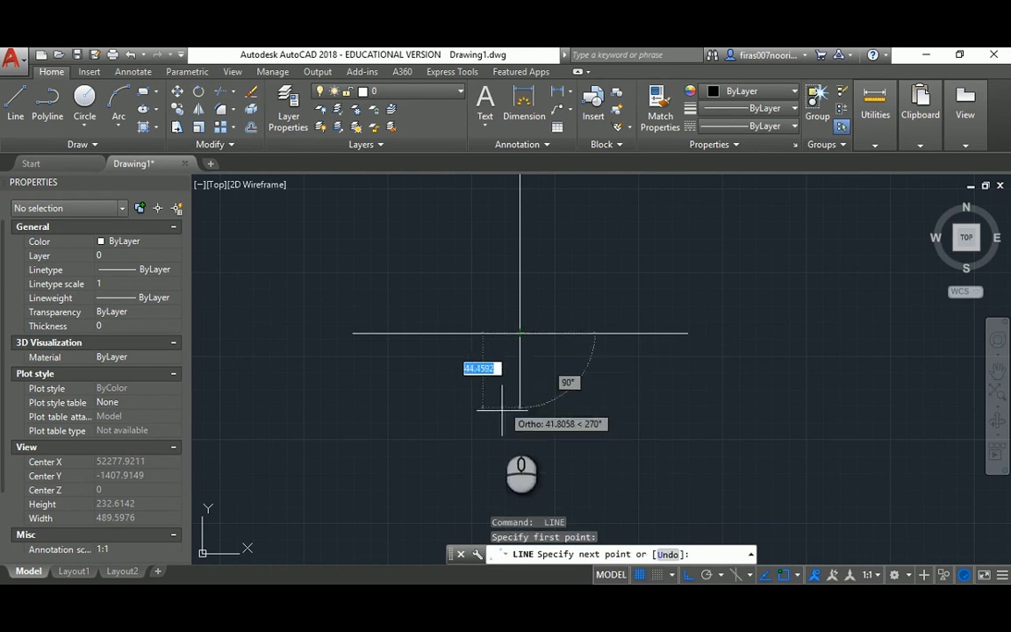
type("50")
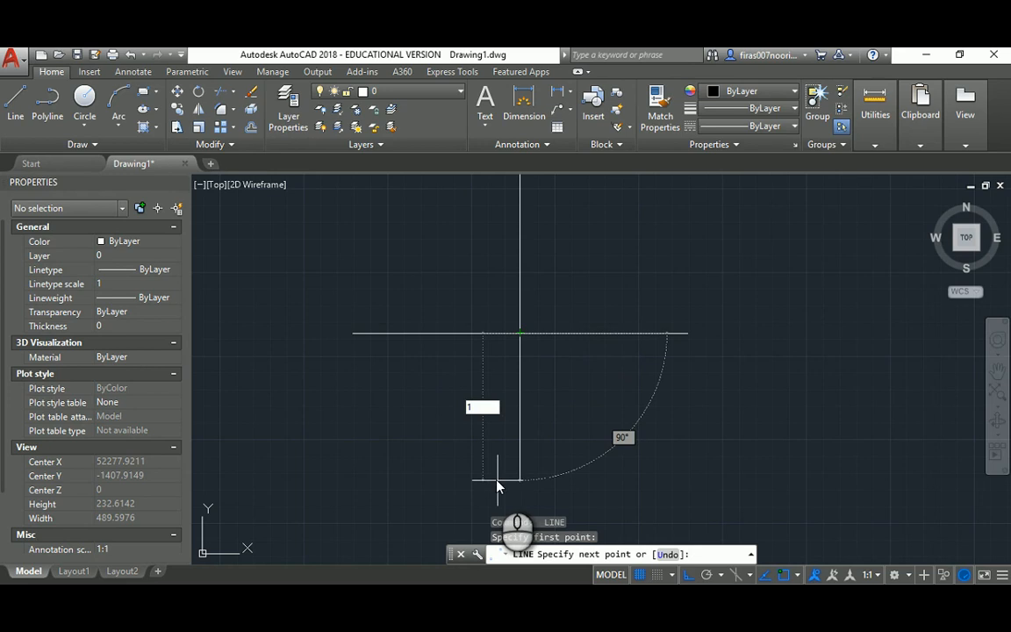
key("Return")
scroll(614, 430, "down", 3)
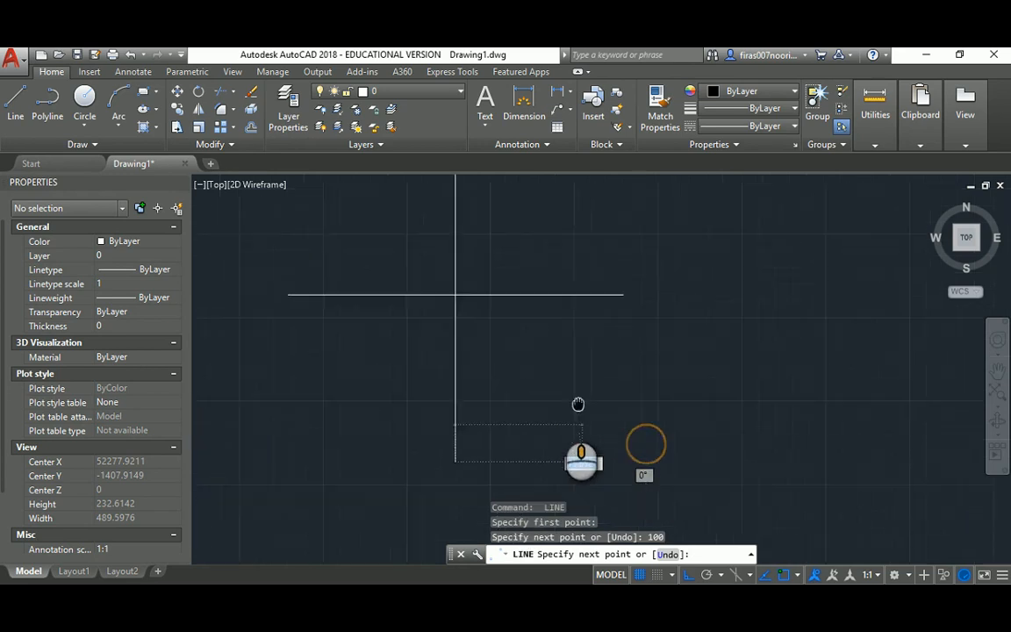
key("Escape")
End the Line command and draw a circle of radius 100 centred on the junction of the cross.
middle_click_drag(507, 341, 507, 365)
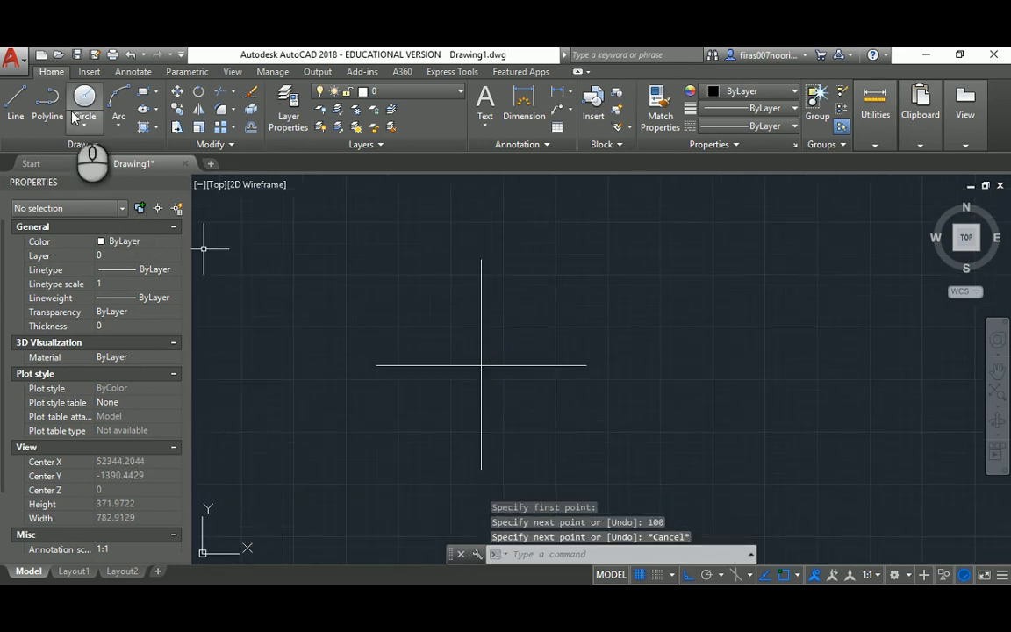
left_click(84, 98)
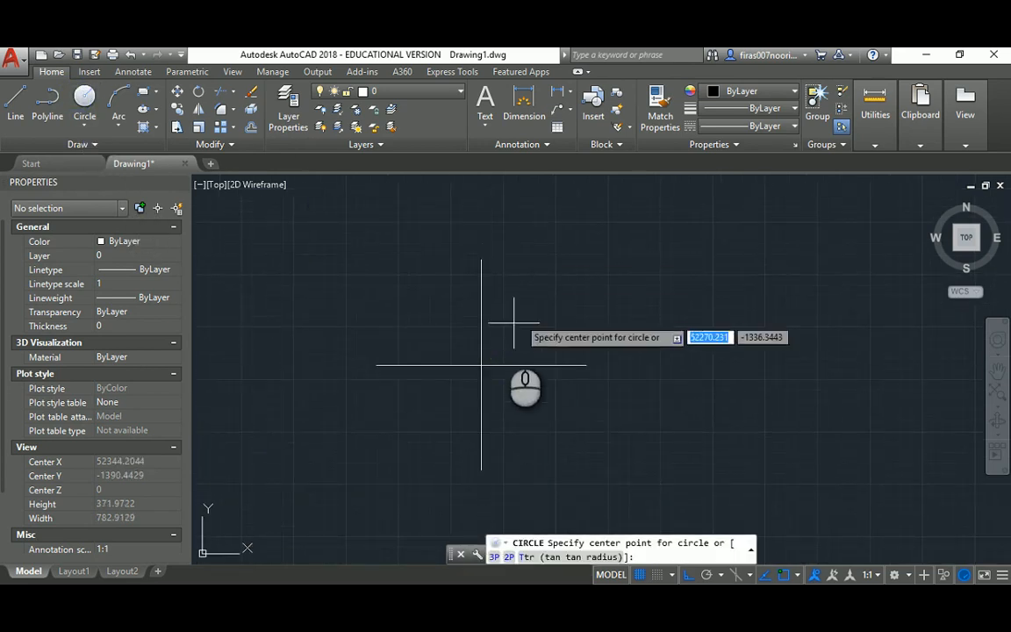
left_click(481, 366)
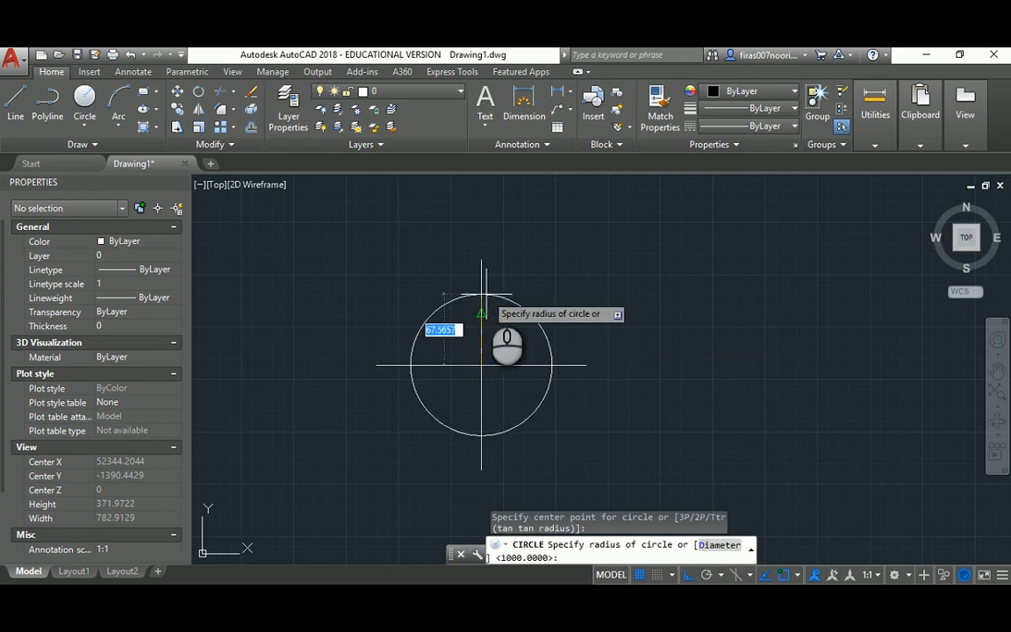
key("Return")
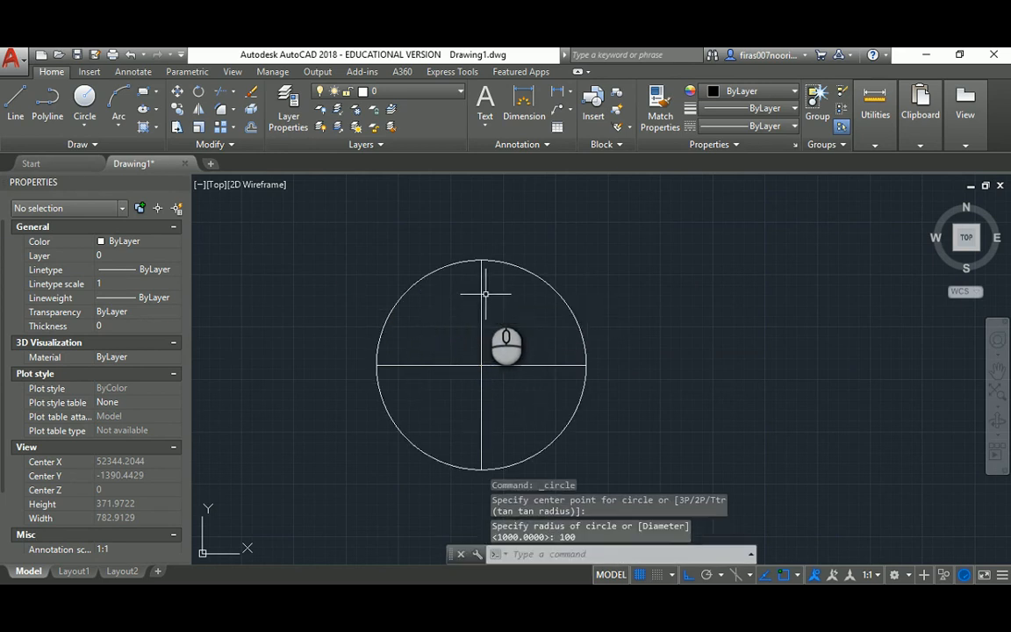
Check the L-shape in 002-Shapes.pdf in Acrobat Reader, return to AutoCAD and draw its 100-unit lower edge leftward in the space right of the circle.
middle_click_drag(579, 356, 430, 358)
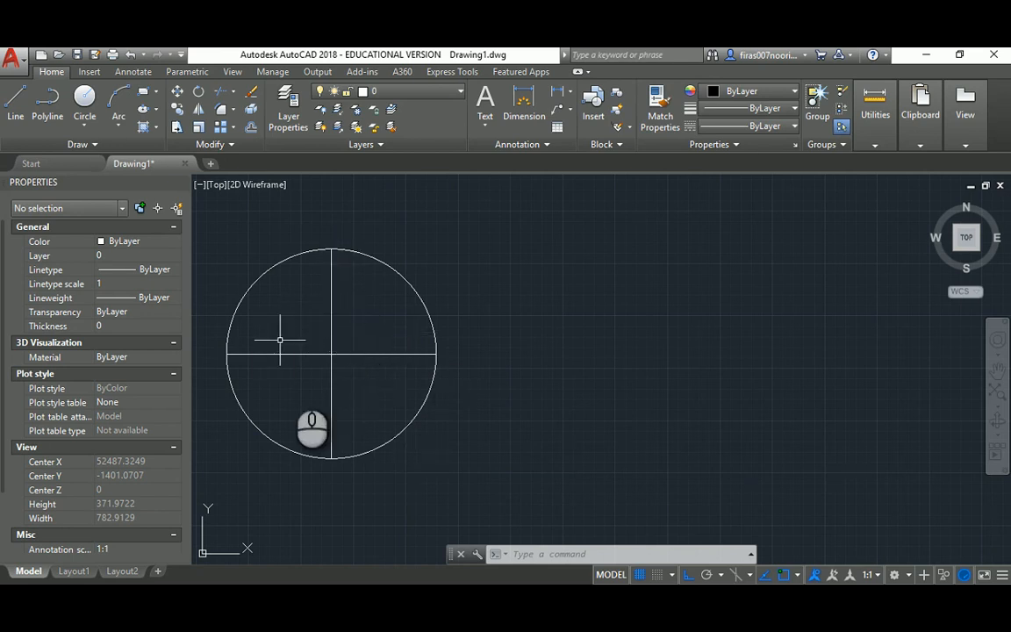
left_click(546, 606)
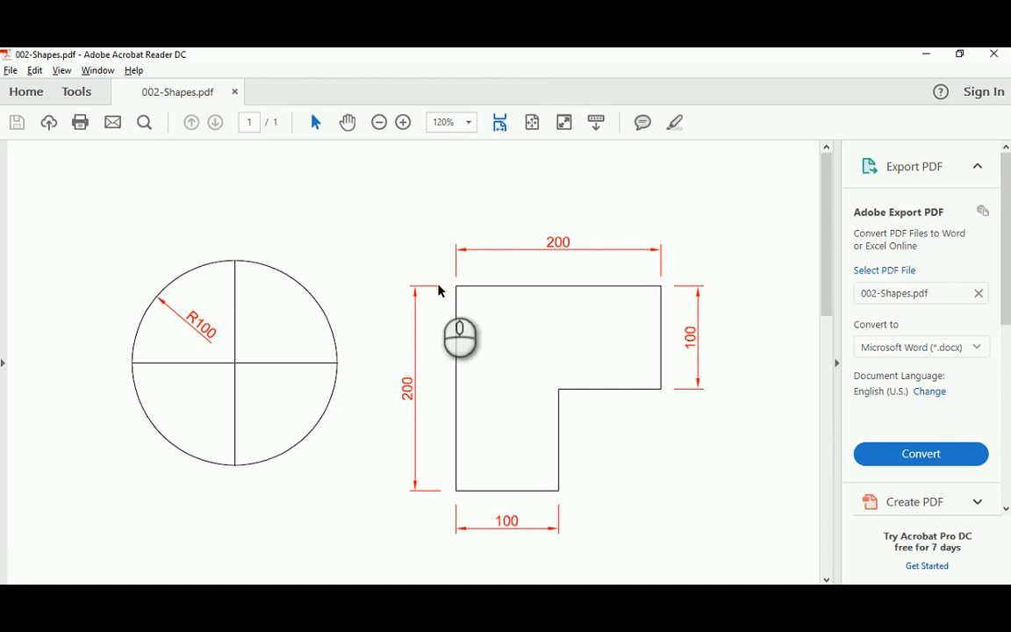
key("alt+Tab")
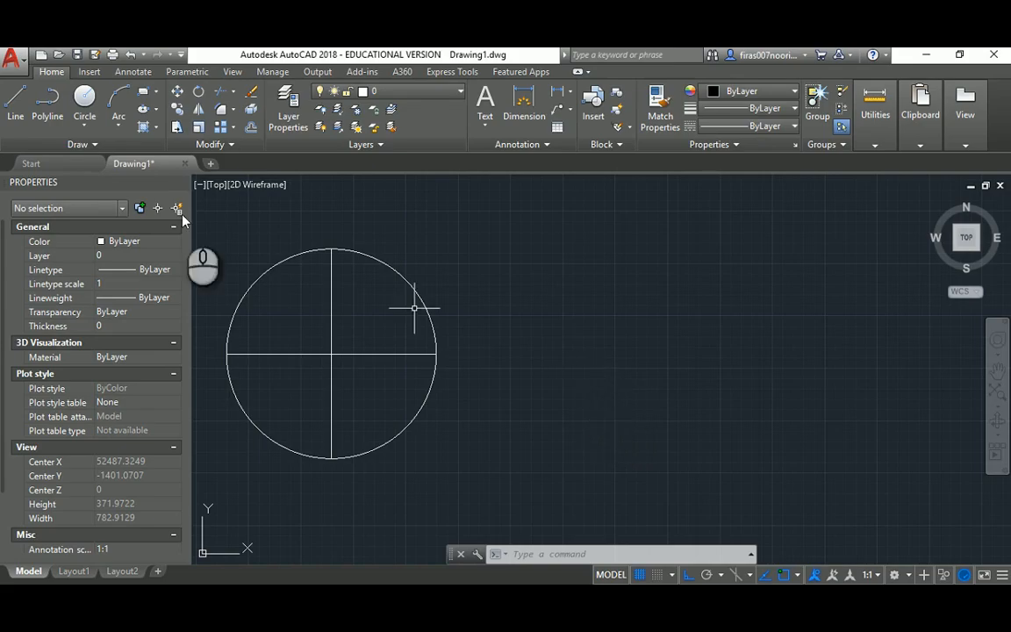
left_click(18, 101)
middle_click_drag(629, 403, 599, 392)
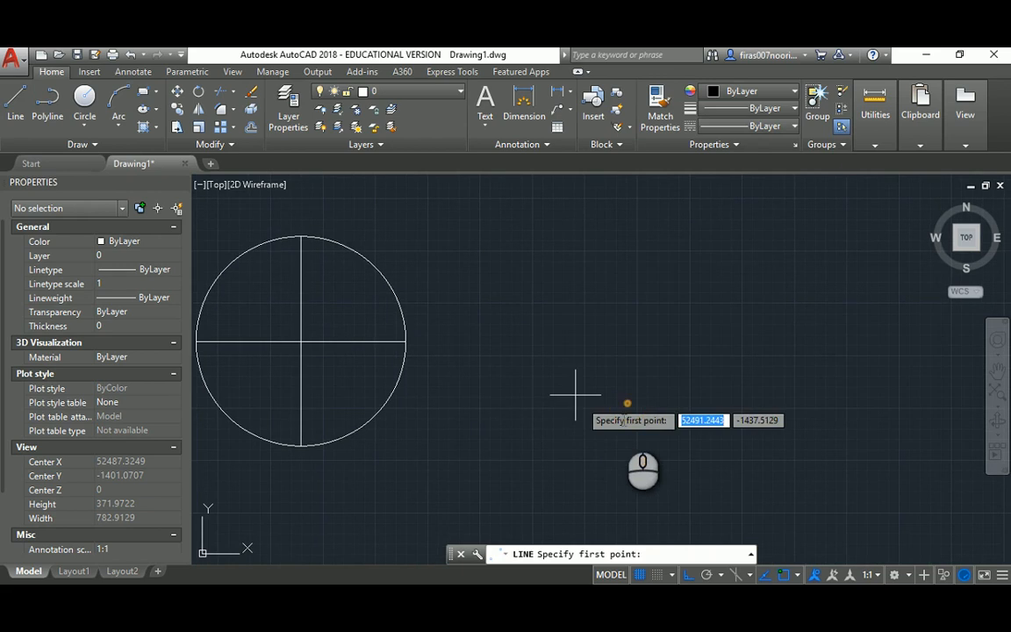
left_click(673, 425)
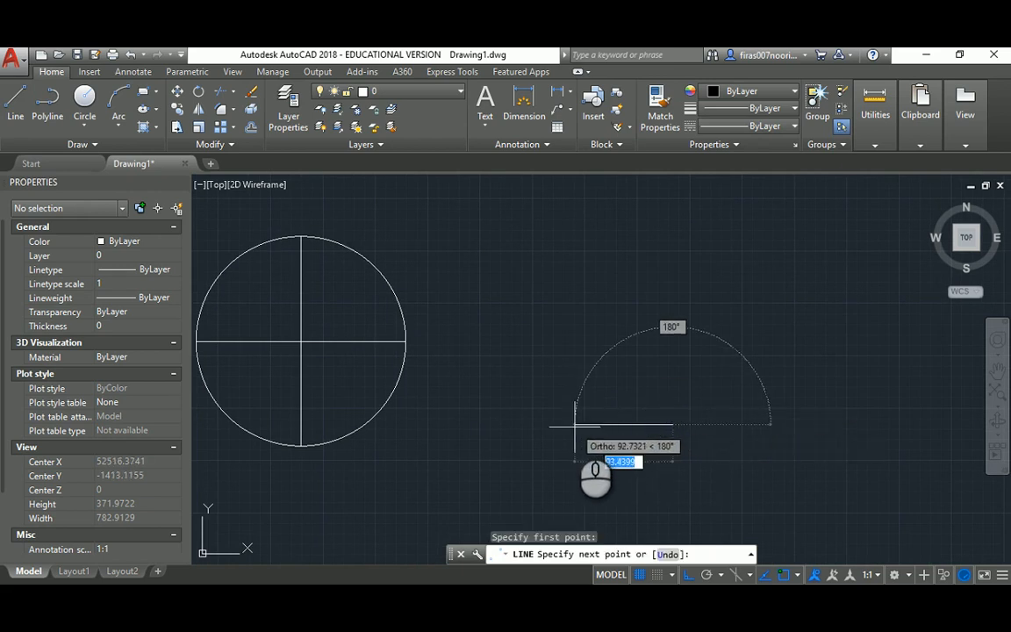
type("100")
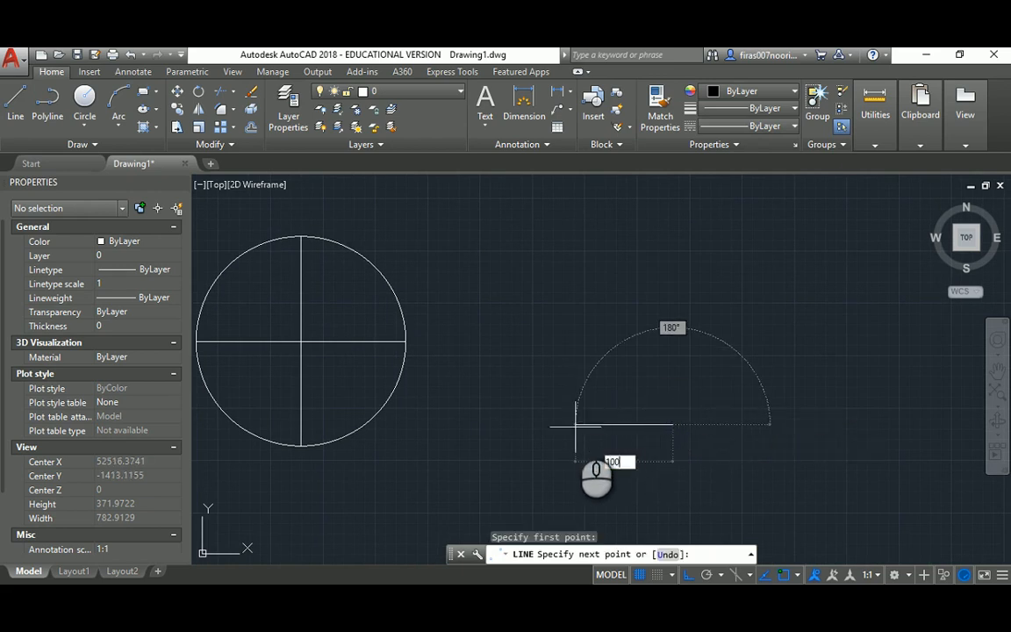
key("Return")
Continue the L-shape outline 200 units straight up and 200 units to the right.
type("20")
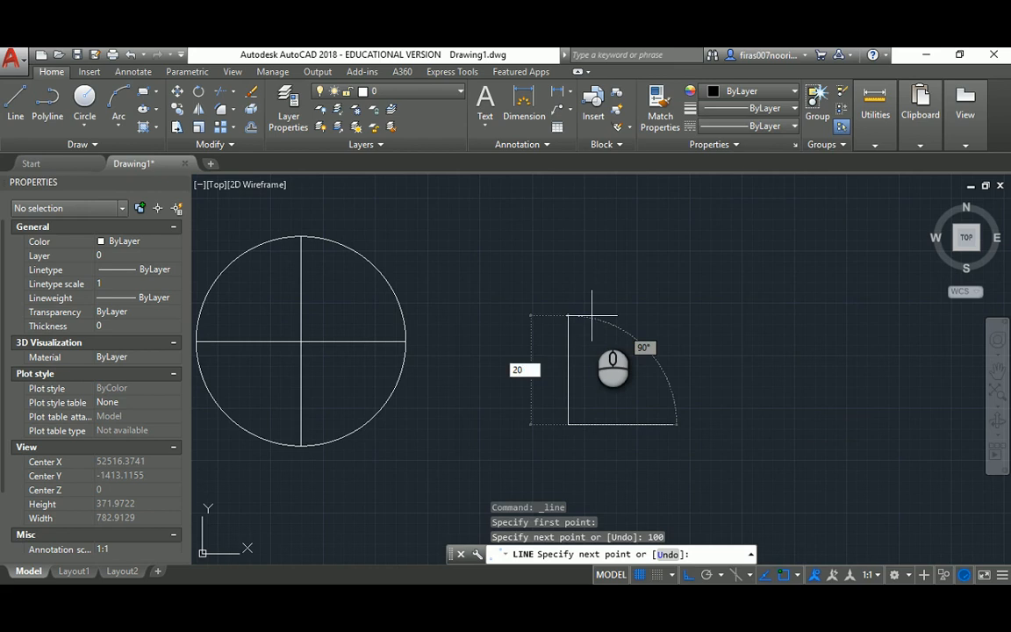
type("0")
key("Return")
type("200")
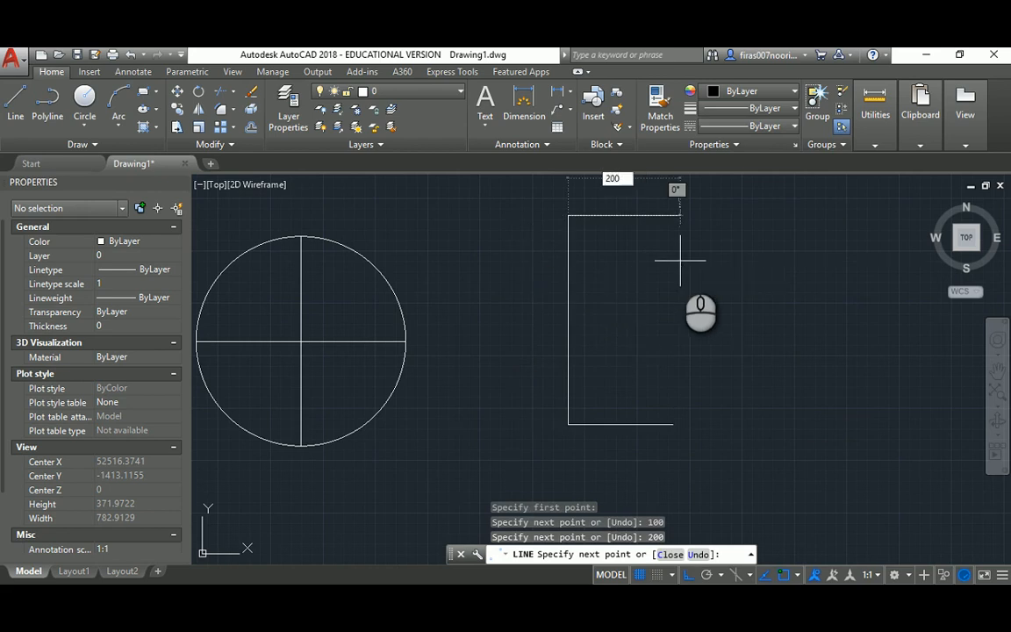
key("Return")
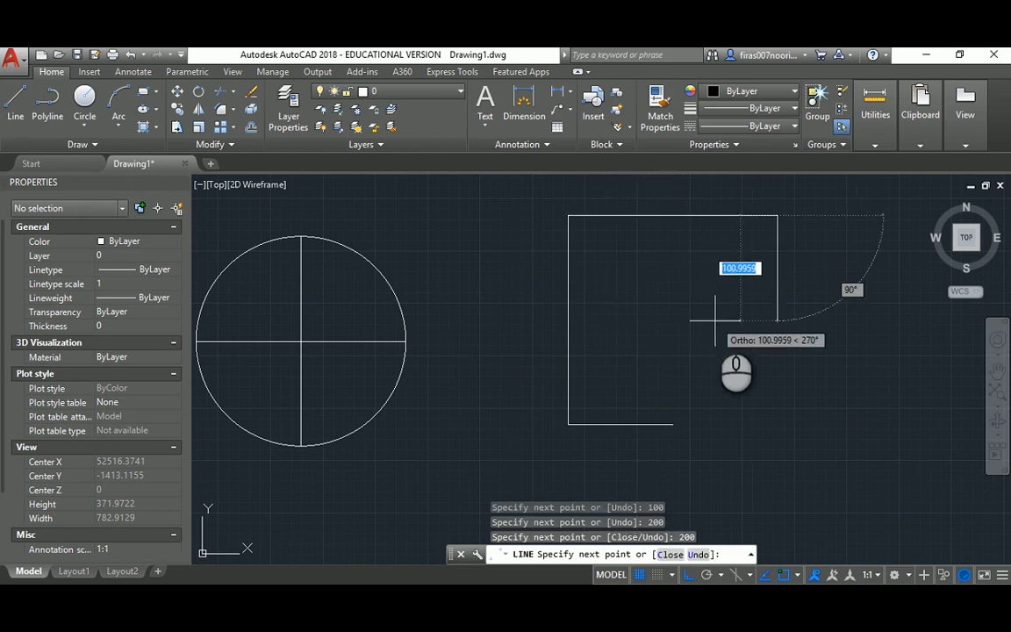
Continue the L-shape 100 units down and 100 units to the left, and close the outline.
type("100")
key("Return")
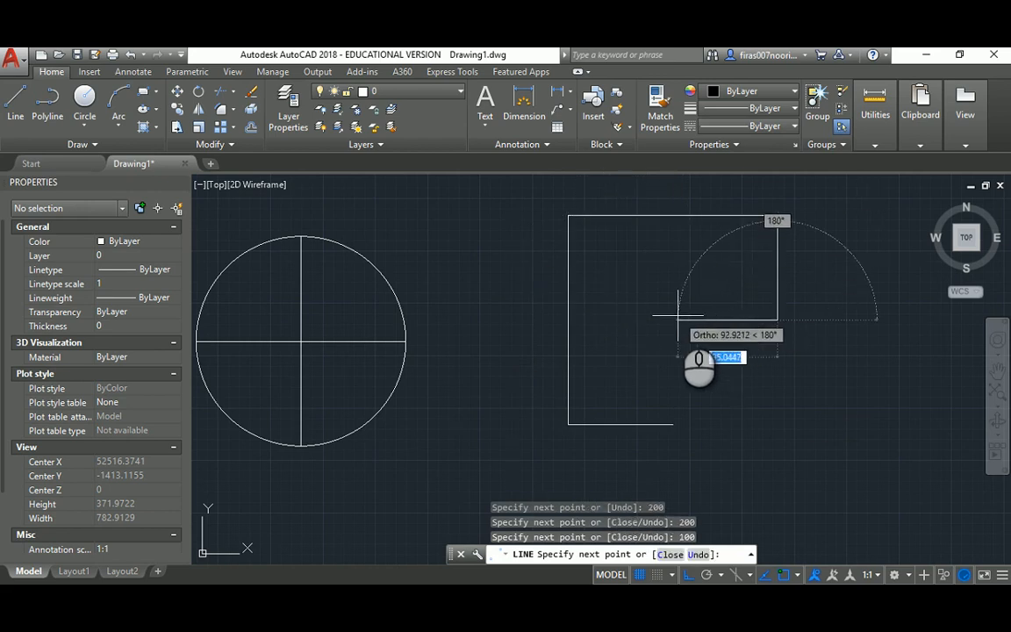
type("100")
key("Return")
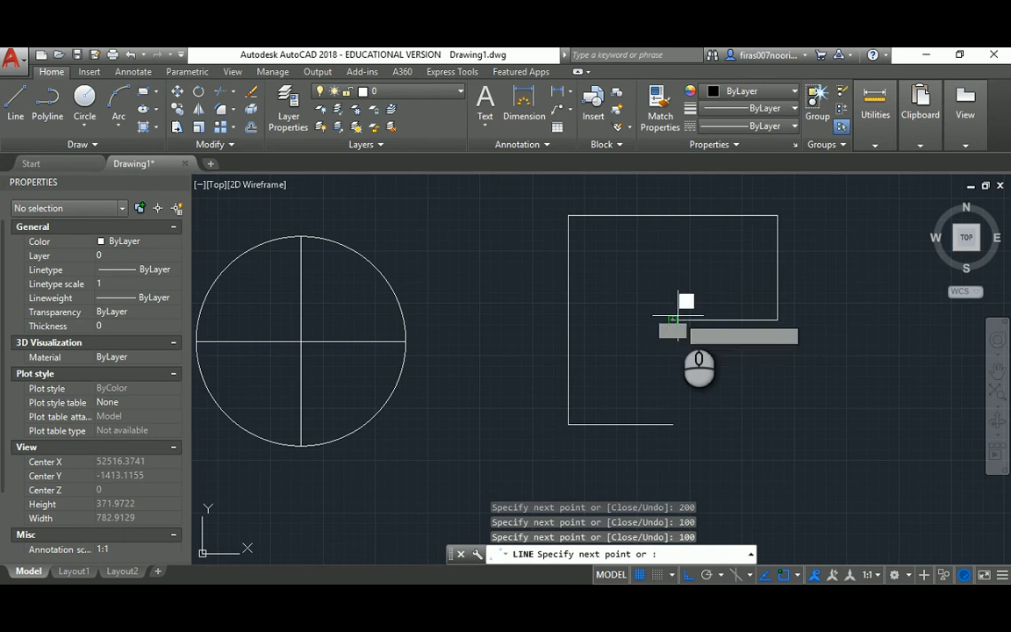
type("c")
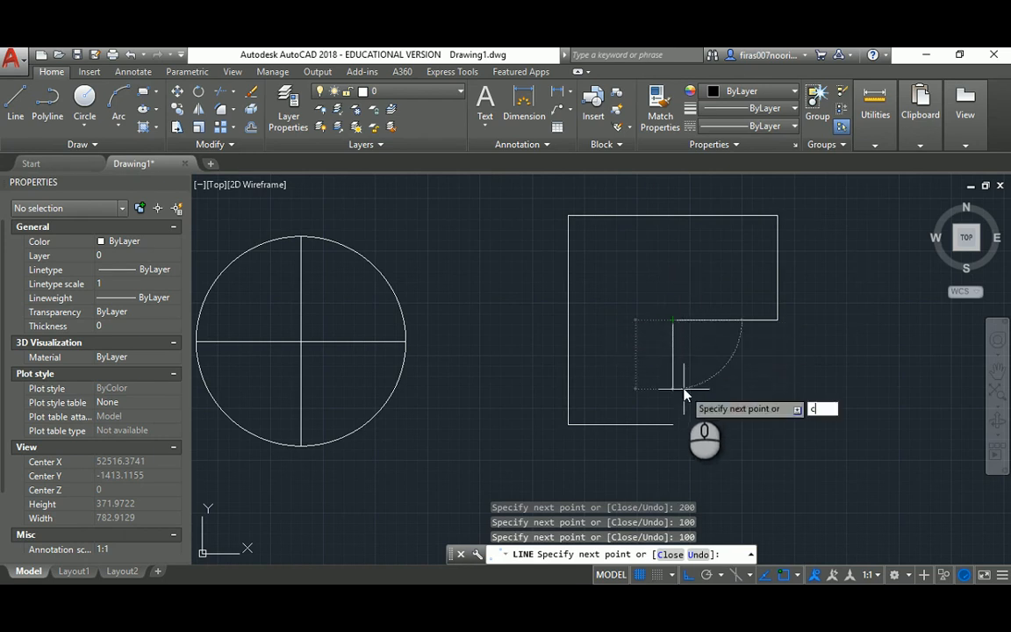
key("Return")
Consult the rectangles in 002-Shapes.pdf in Acrobat Reader, and back in AutoCAD draw a line 200 units upward in the space right of the L-shape.
mouse_move(746, 360)
middle_mouse_down()
mouse_move(661, 369)
mouse_move(466, 431)
mouse_move(427, 424)
mouse_move(401, 385)
middle_mouse_up()
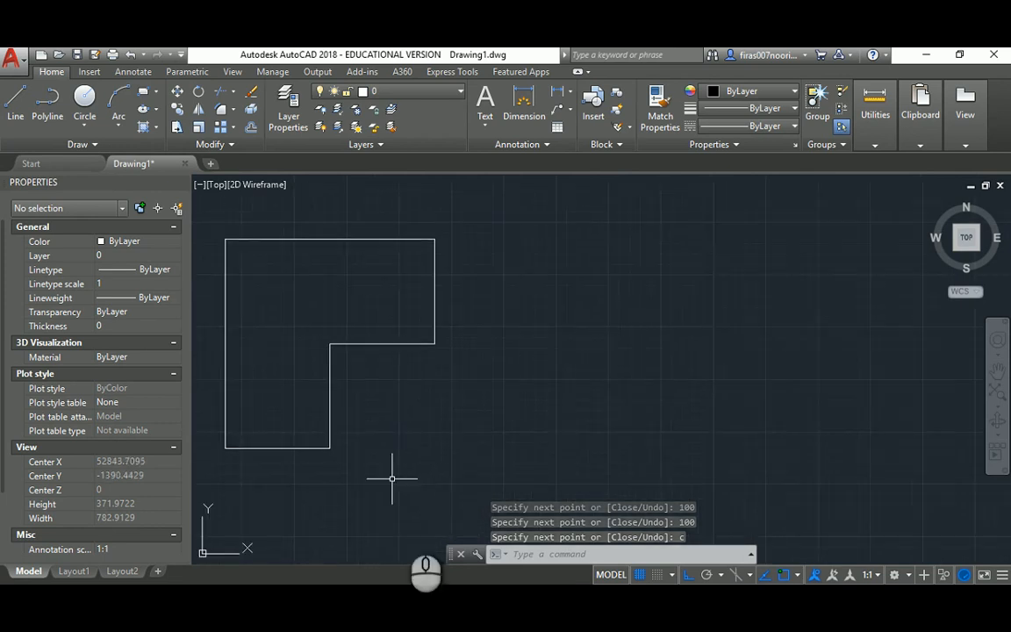
left_click(555, 597)
scroll(577, 376, "down", 7)
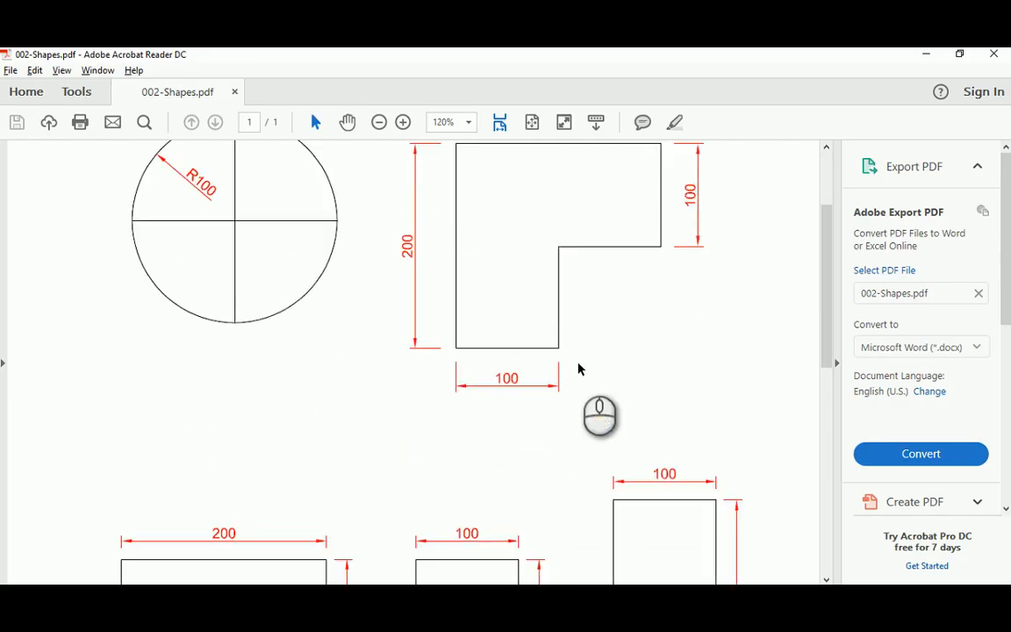
scroll(578, 369, "down", 1)
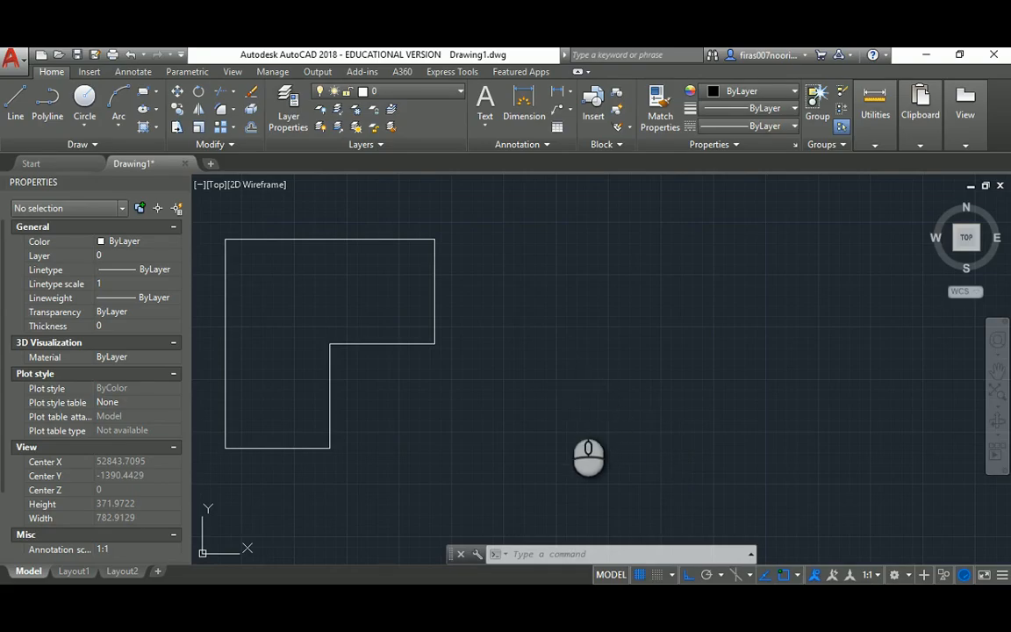
type("l")
key("Return")
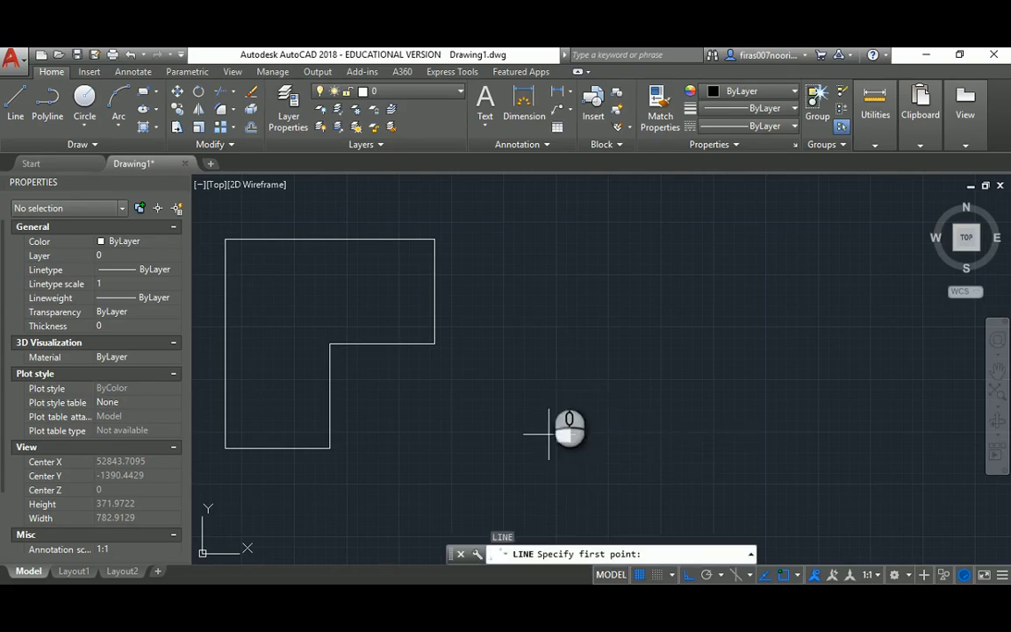
left_click(548, 433)
type("200")
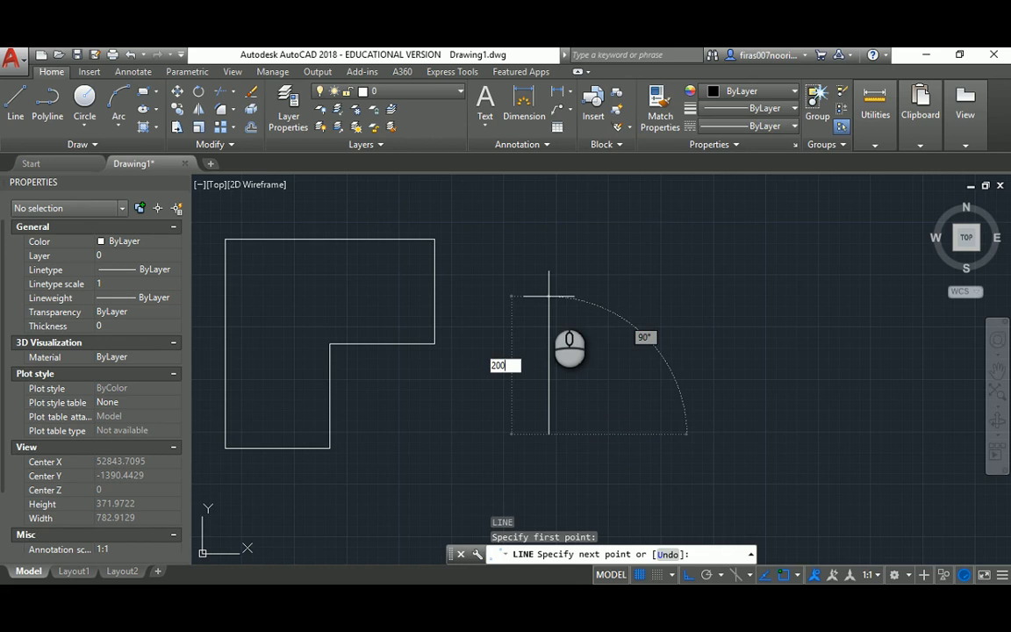
key("Return")
Complete the 100 by 200 rectangle with segments 100 units right and 200 units down, closing the outline.
type("100")
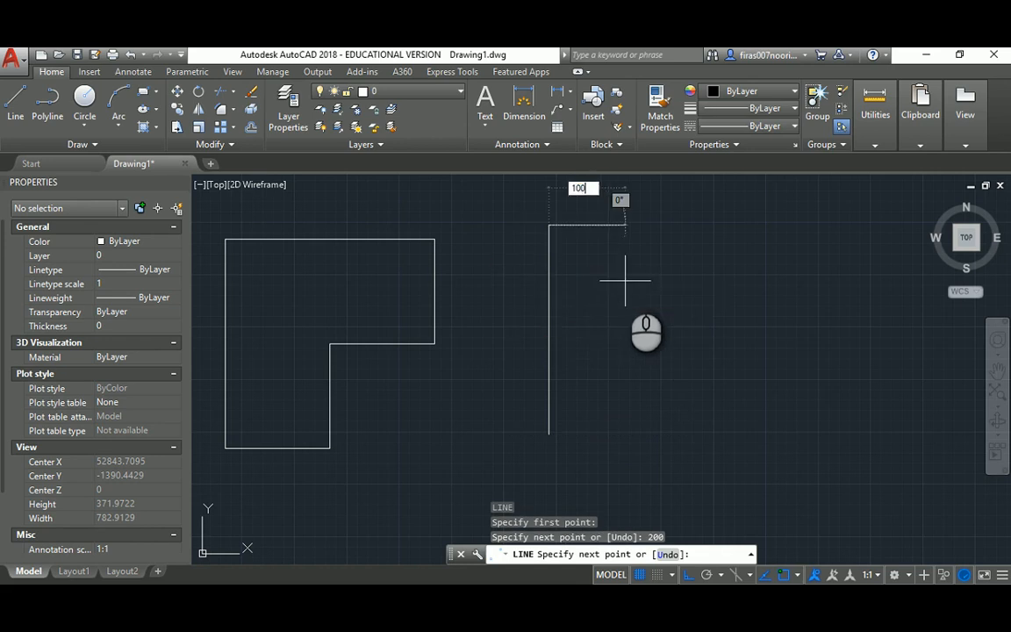
key("Return")
type("200")
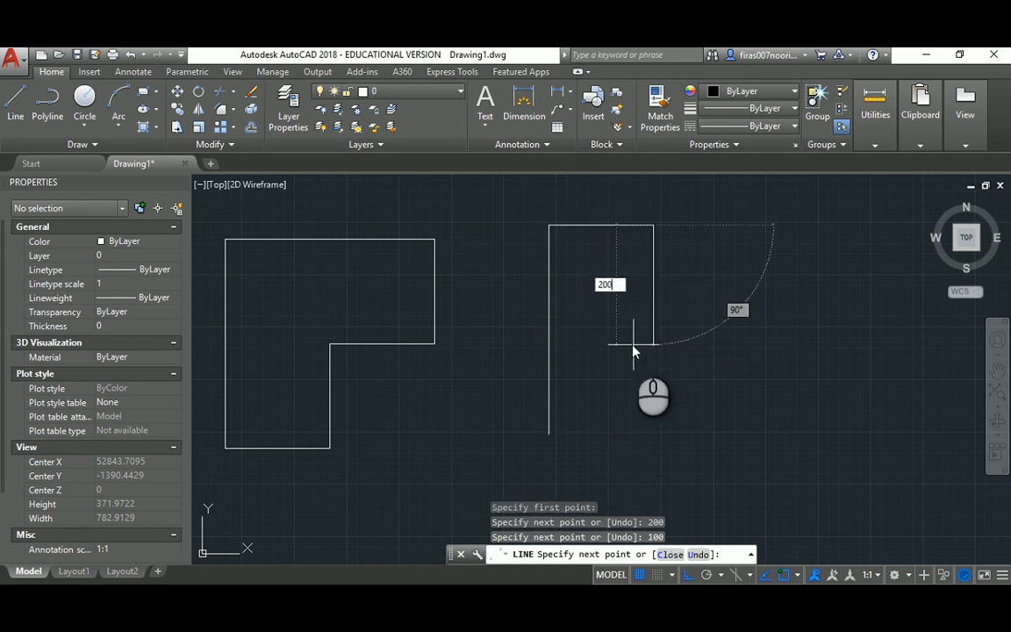
key("Return")
type("c")
key("Return")
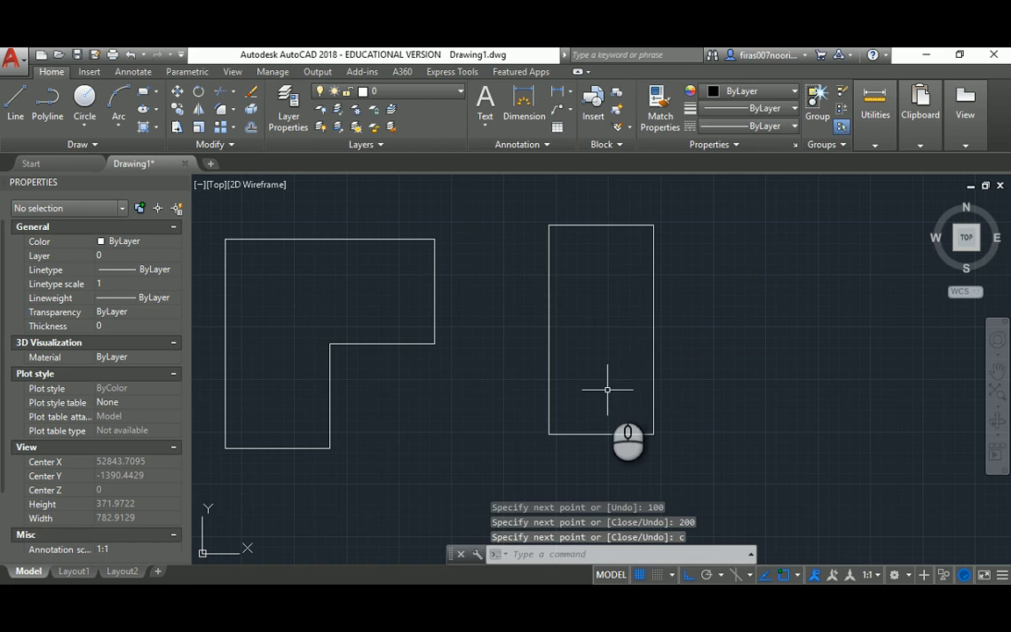
Check the T-shape in 002-Shapes.pdf in Acrobat Reader, and back in AutoCAD draw its 300-unit upper edge rightward in the space right of the rectangle.
middle_click_drag(607, 390, 596, 380)
left_click(554, 603)
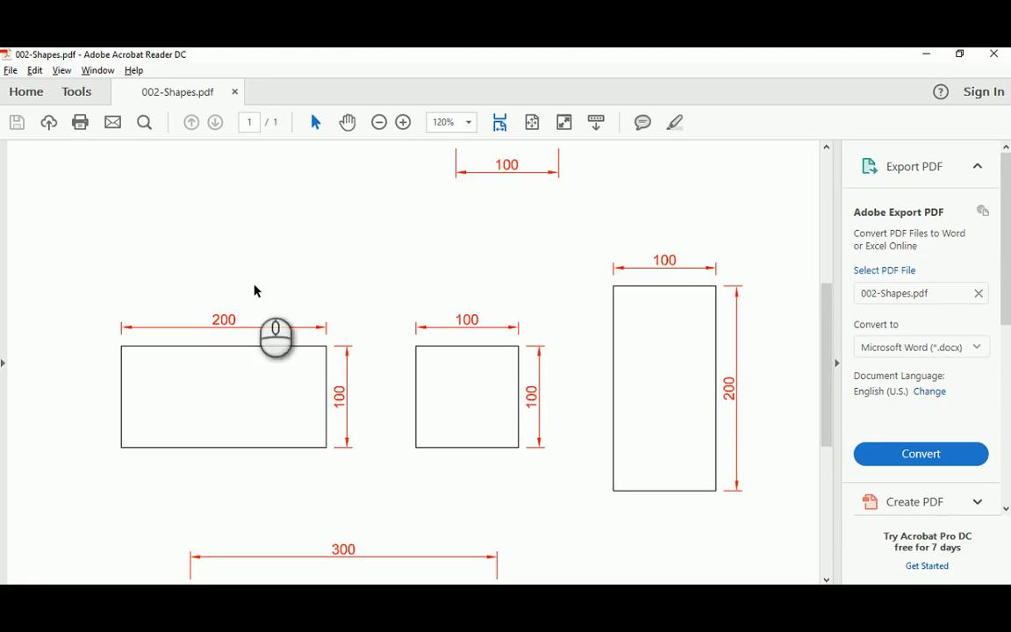
scroll(580, 362, "down", 5)
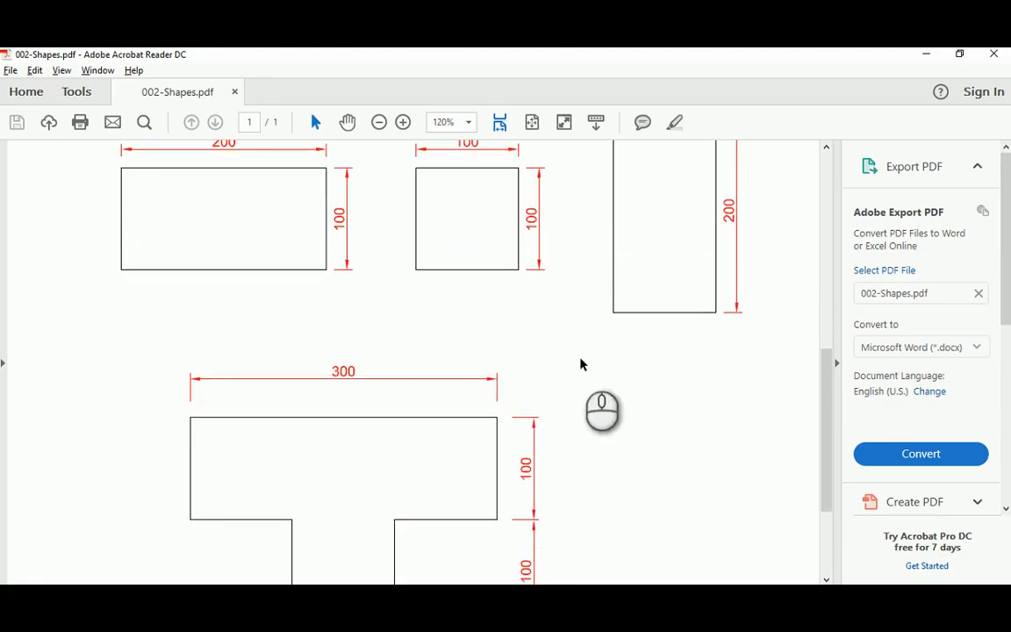
scroll(581, 362, "down", 5)
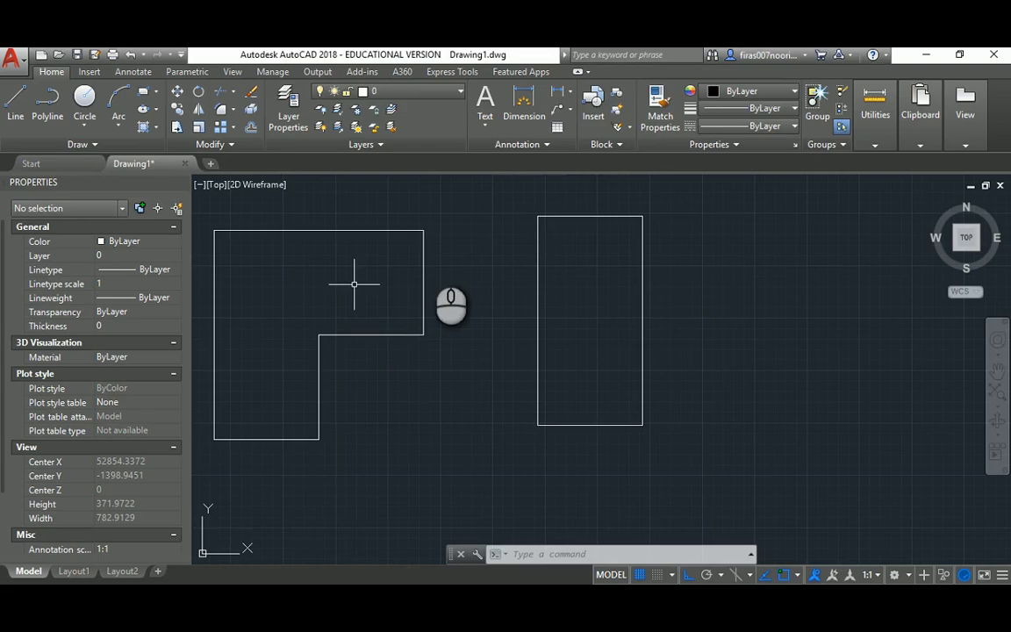
middle_click_drag(661, 305, 351, 319)
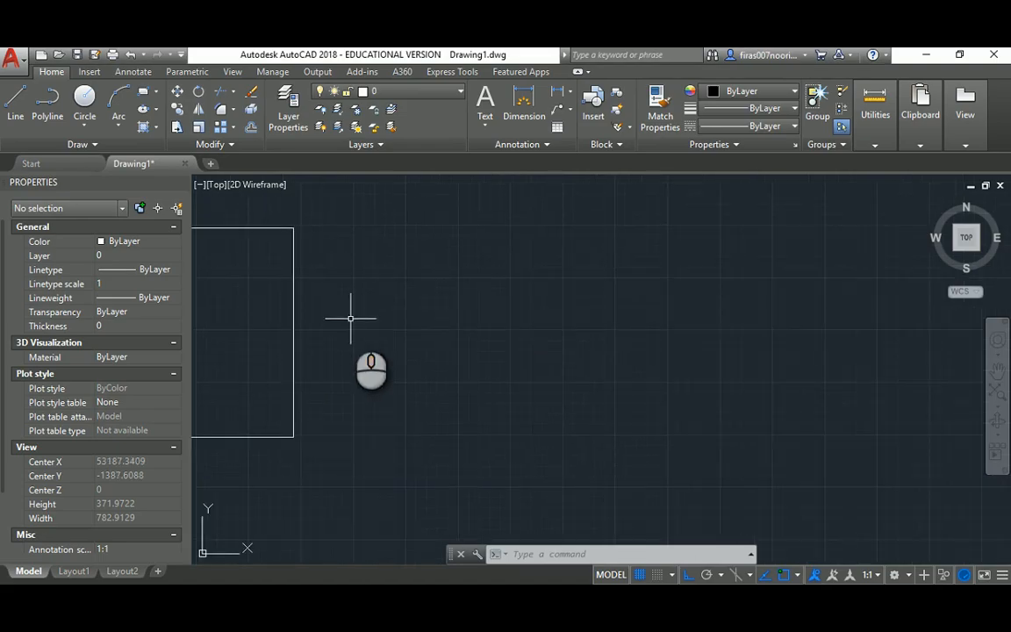
key("Return")
left_click(447, 276)
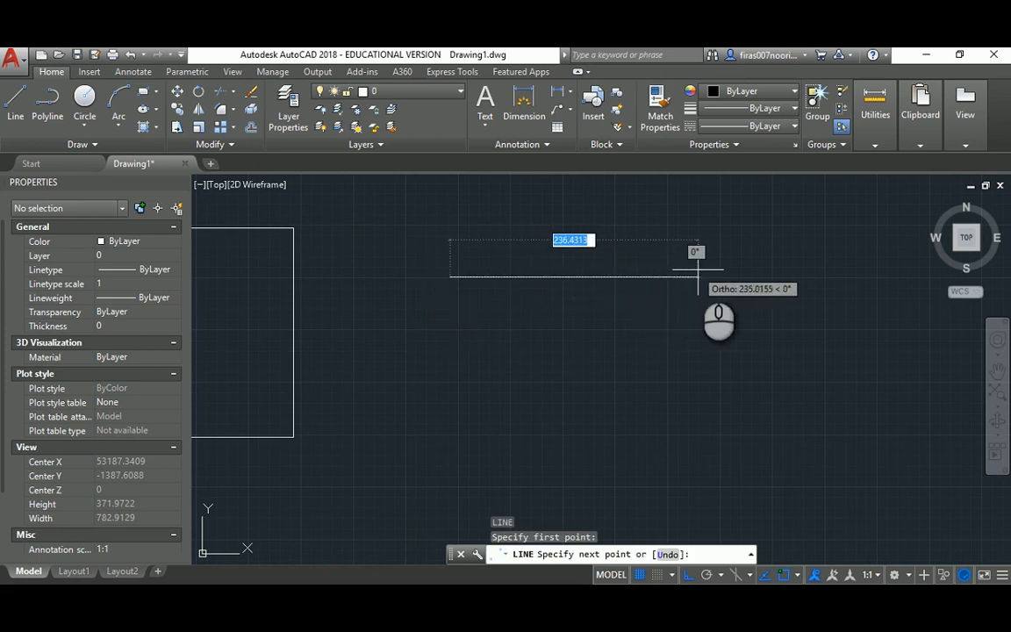
type("300")
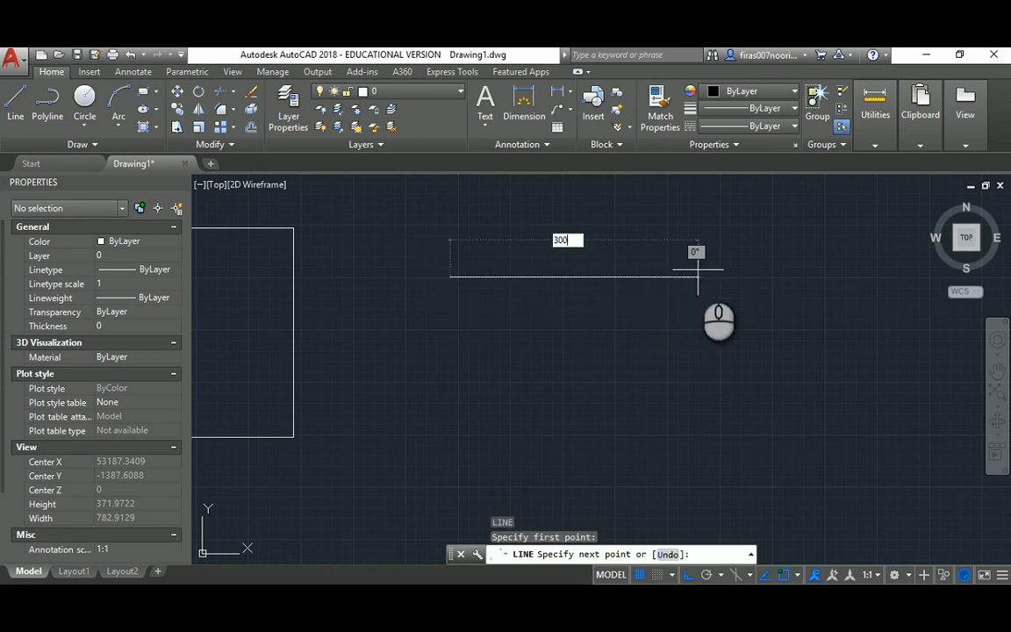
key("Return")
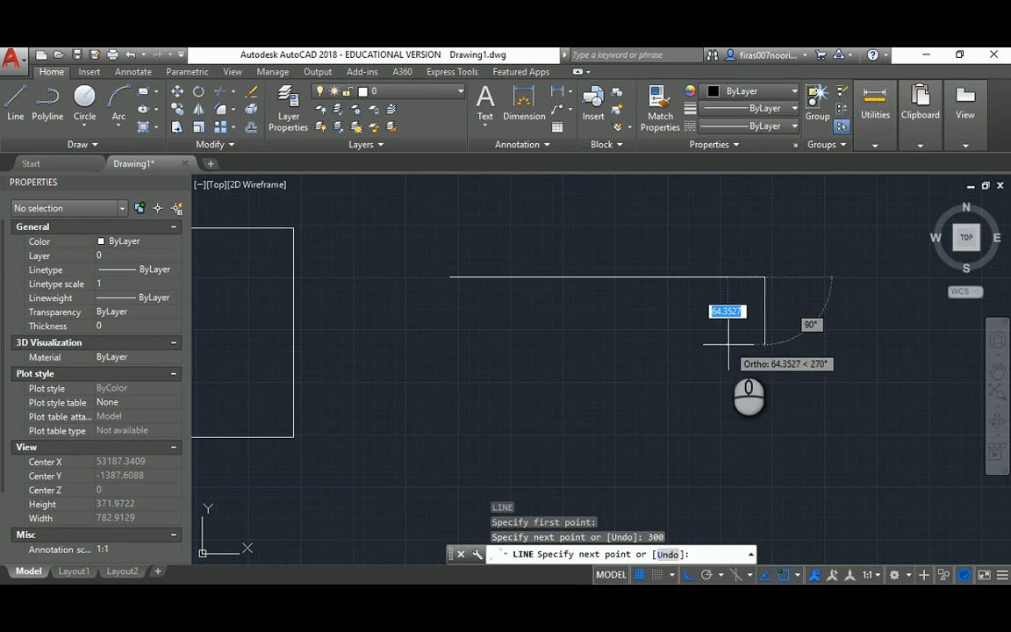
Continue the right side of the T-shape outline 100 units down, 100 units left and 100 units down.
type("100")
key("Return")
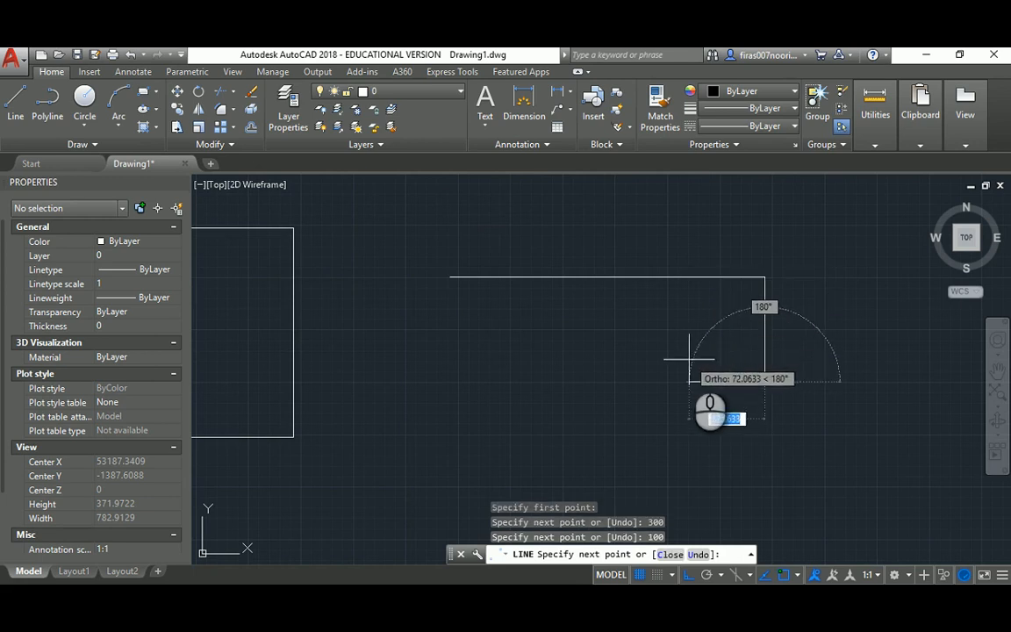
type("3")
key("Return")
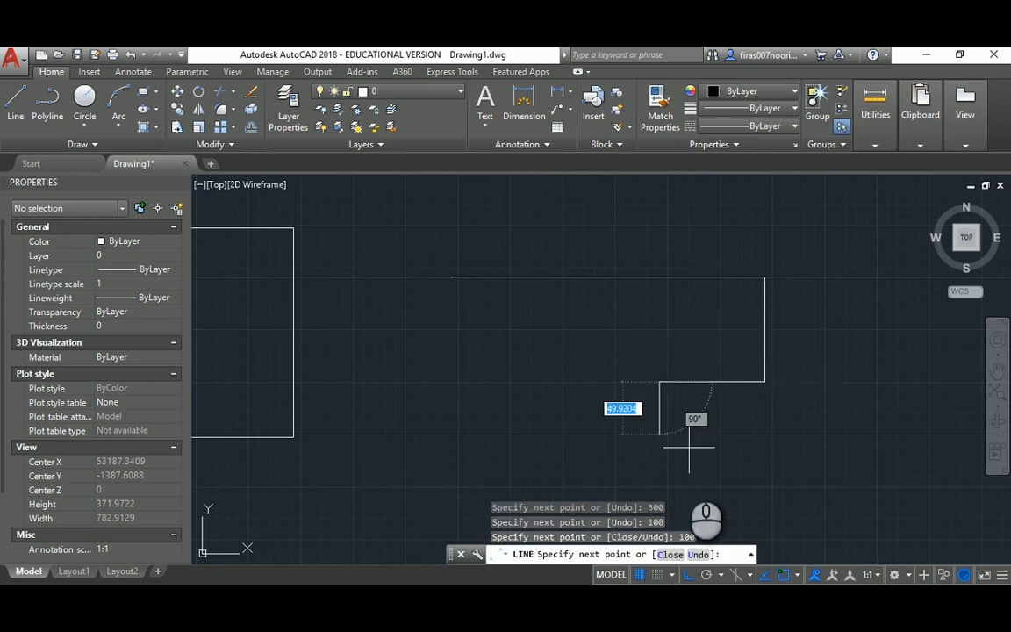
type("100")
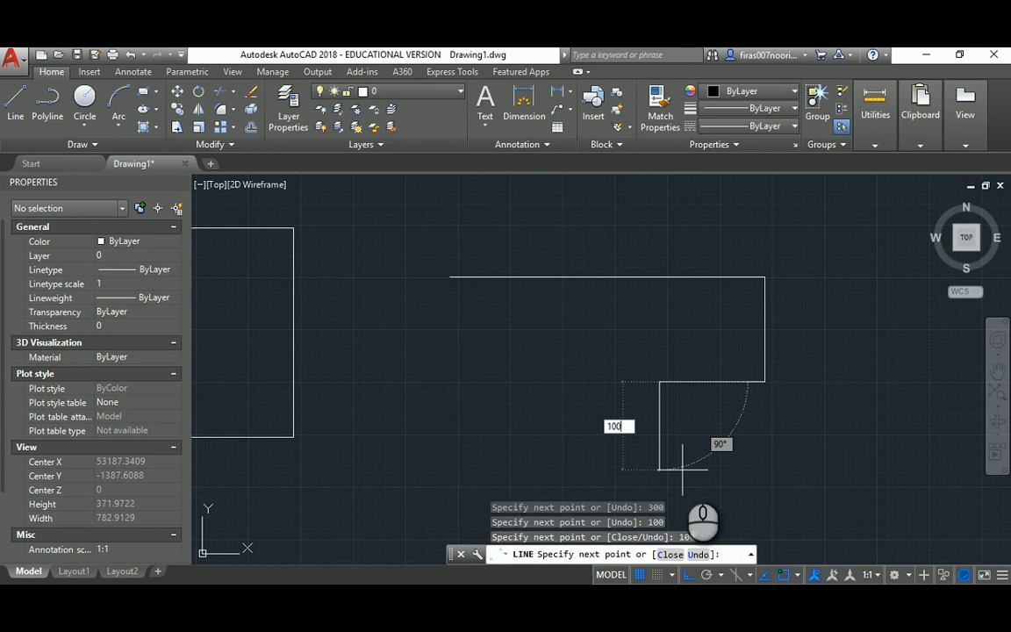
key("Return")
middle_click_drag(618, 412, 597, 327)
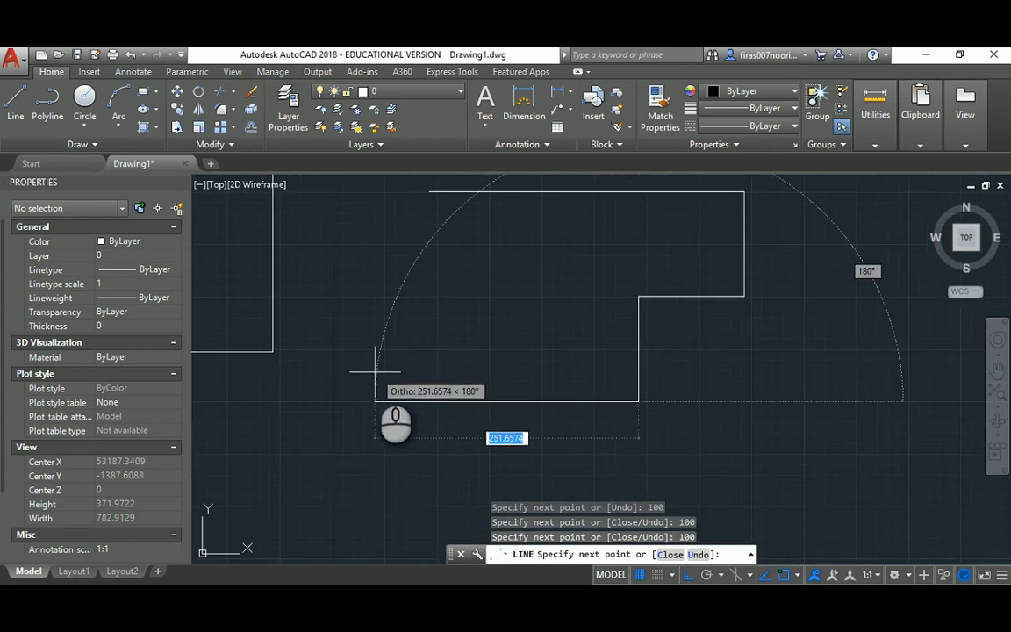
Complete the T-shape outline with segments 100 units left, 100 units up and 100 units left, and close it to the start point.
type("100")
key("Return")
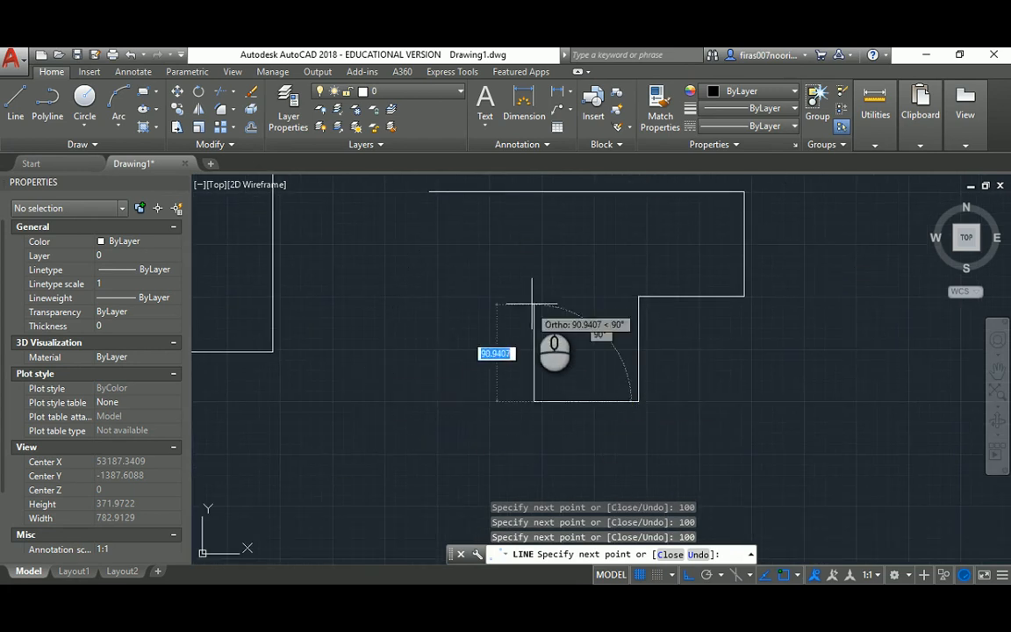
type("100")
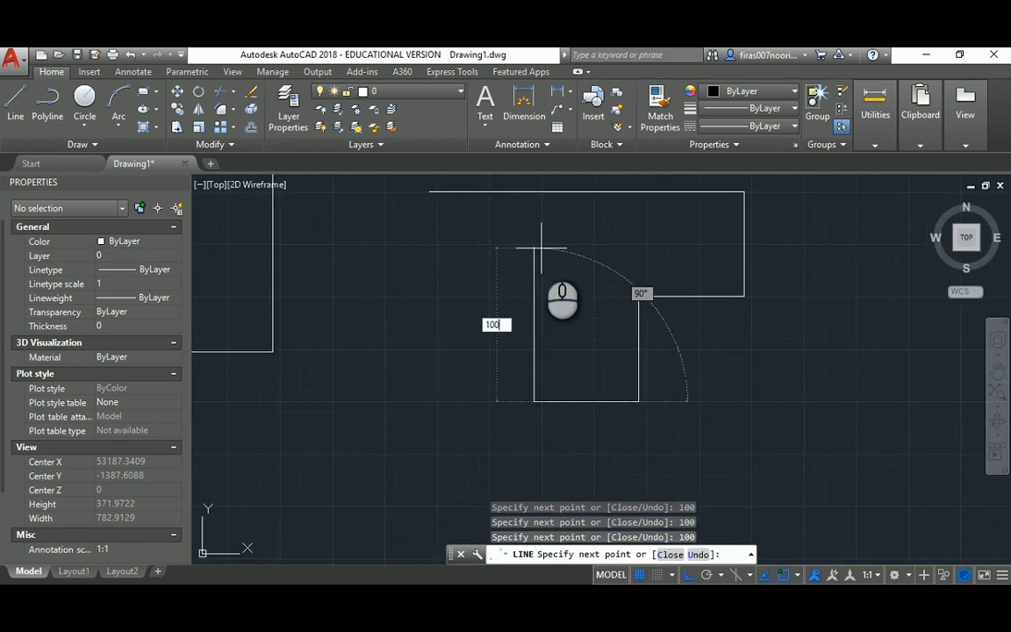
key("Return")
type("100")
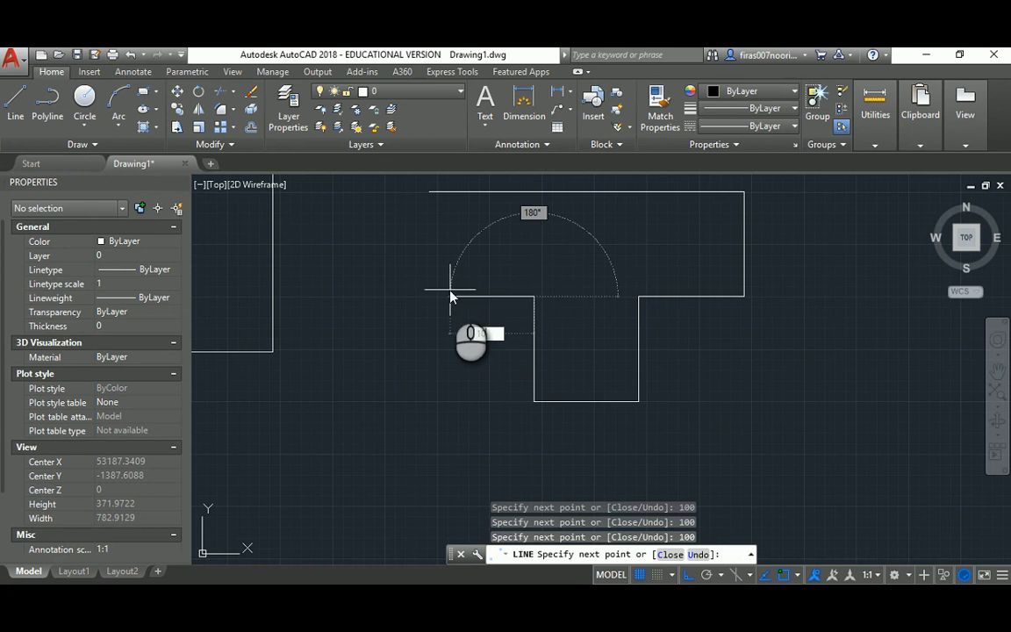
key("Return")
type("c")
key("Return")
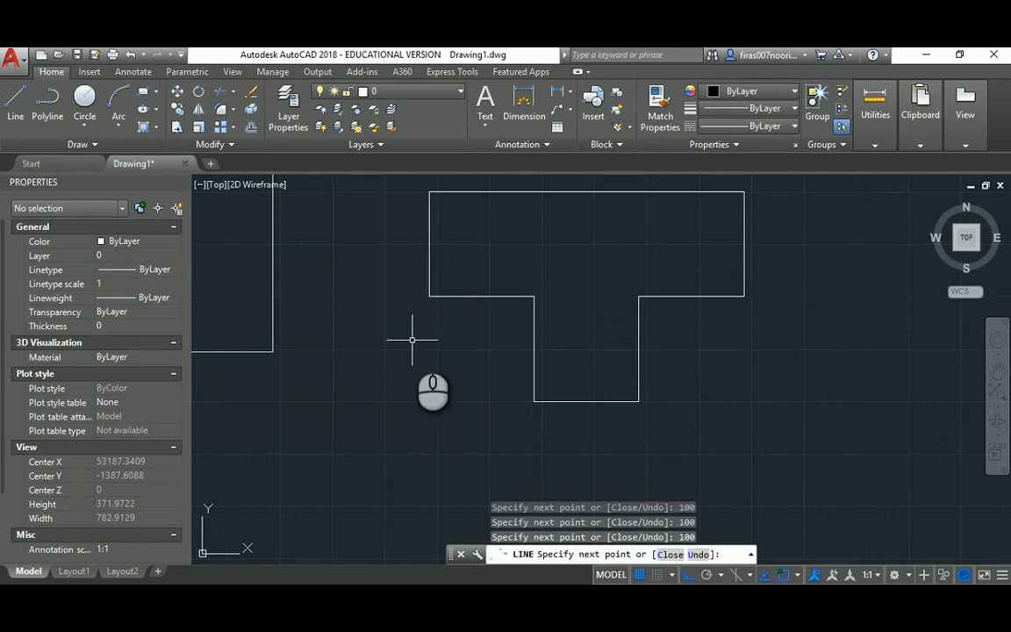
Examine the drawn circle, L-shape, rectangle and T-shape side by side in the drawing.
scroll(591, 237, "up", 2)
scroll(729, 317, "down", 5)
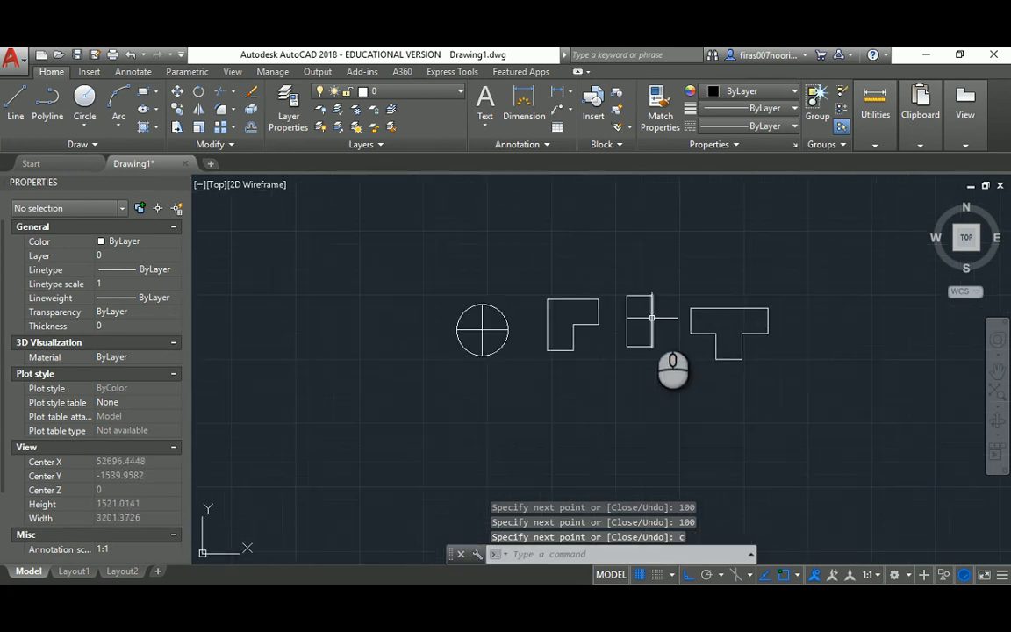
scroll(639, 316, "up", 4)
middle_click_drag(542, 305, 570, 315)
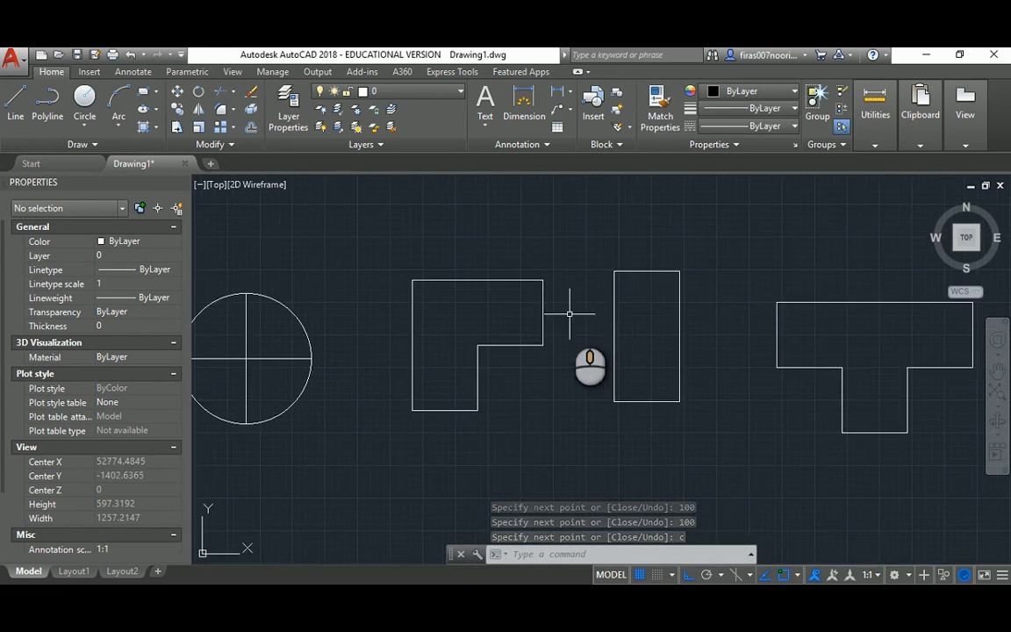
scroll(567, 307, "down", 2)
scroll(555, 316, "up", 2)
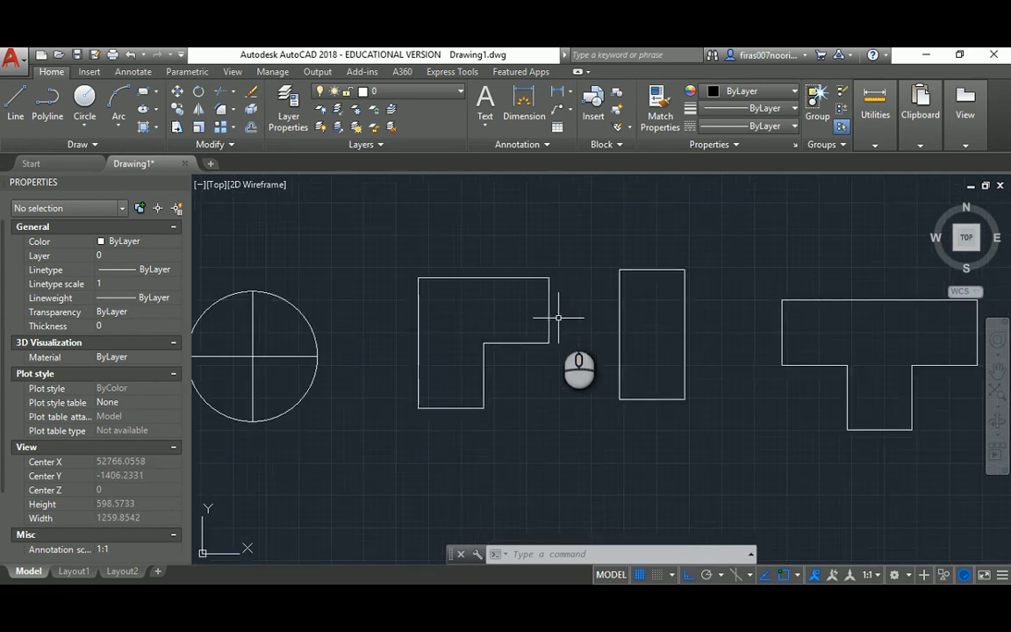
middle_click_drag(537, 313, 550, 316)
middle_click_drag(548, 314, 549, 315)
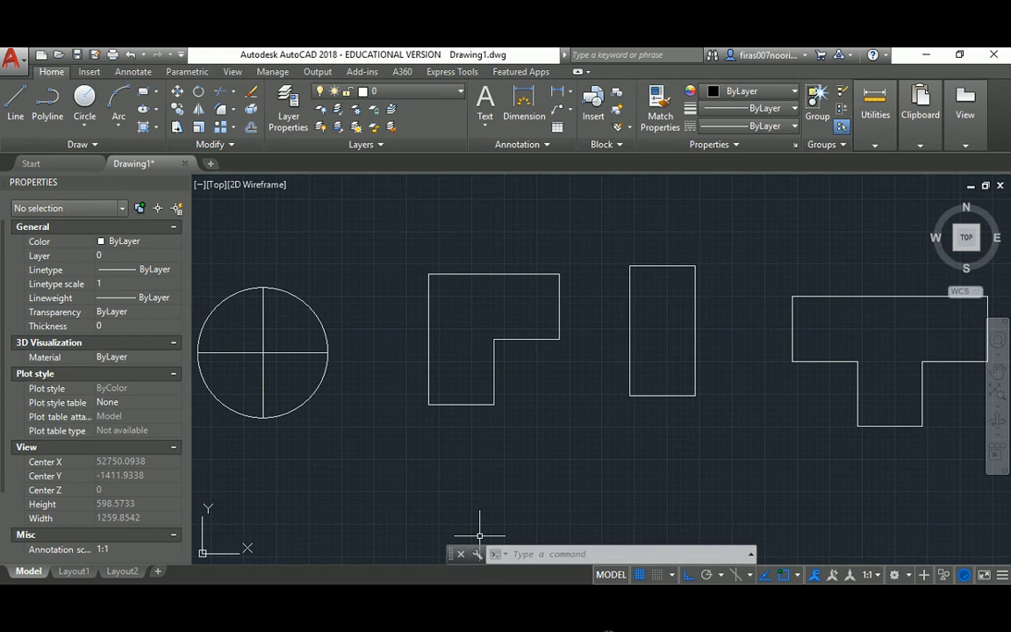
Review the whole page of dimensioned shapes in 002-Shapes.pdf in Acrobat Reader, and return to AutoCAD to compare them with the drawn shapes.
left_click(557, 597)
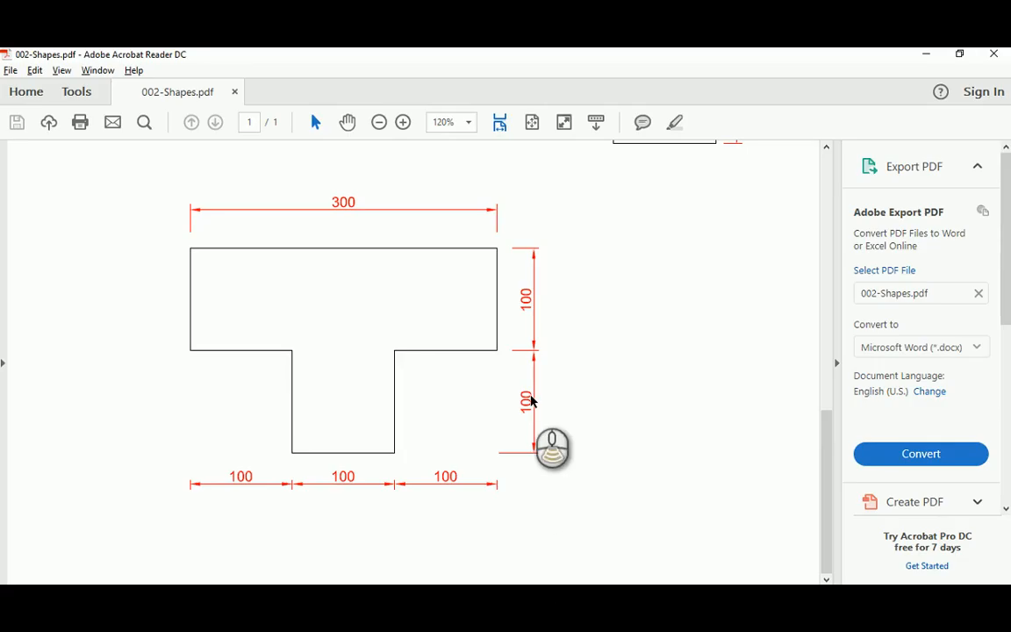
scroll(419, 380, "up", 2)
scroll(419, 381, "up", 5)
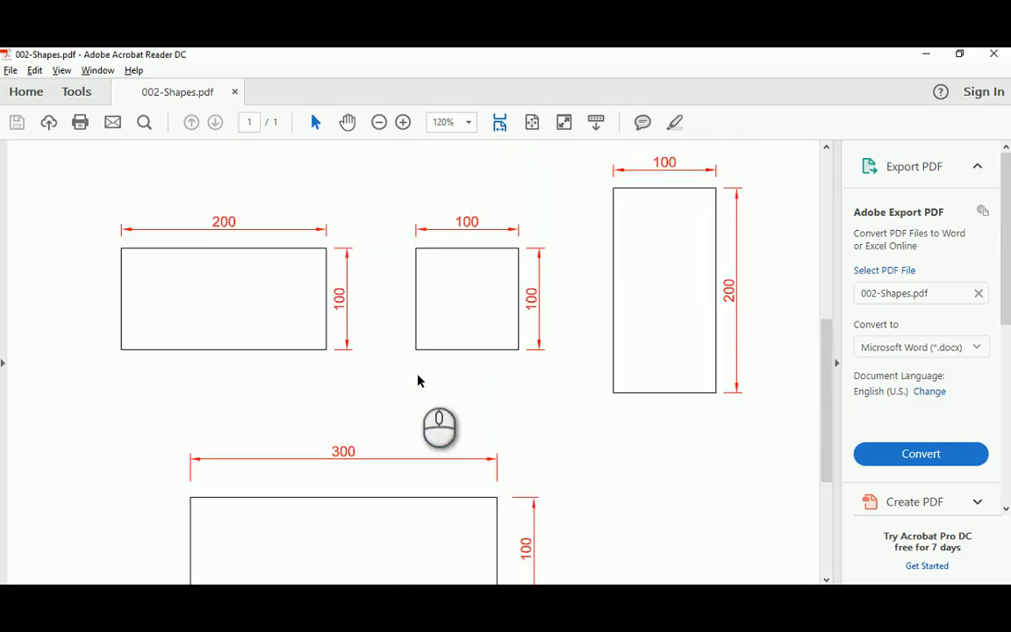
scroll(576, 322, "up", 3)
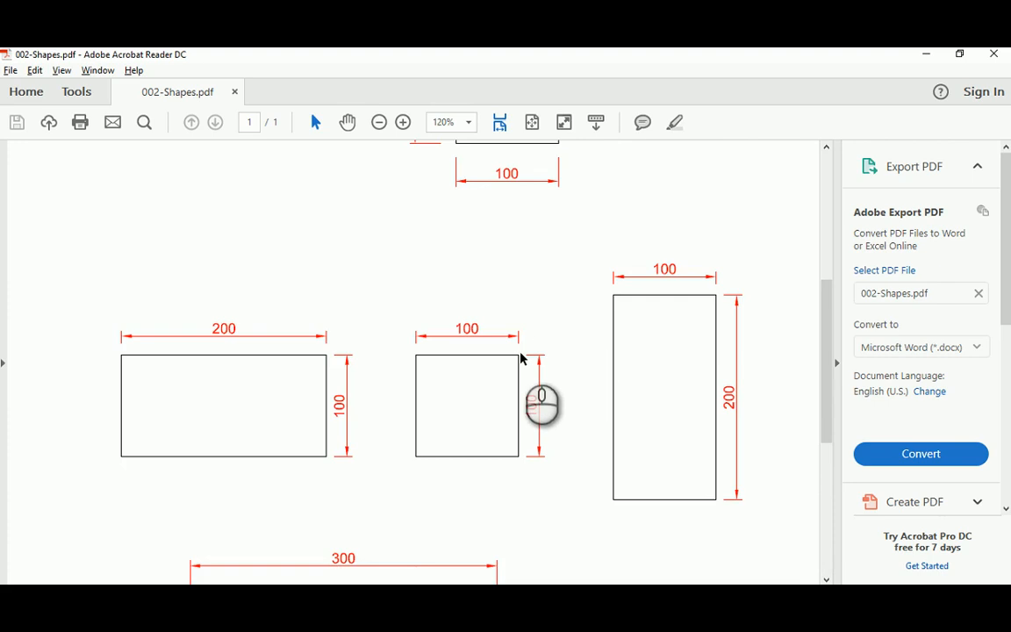
scroll(520, 359, "up", 8)
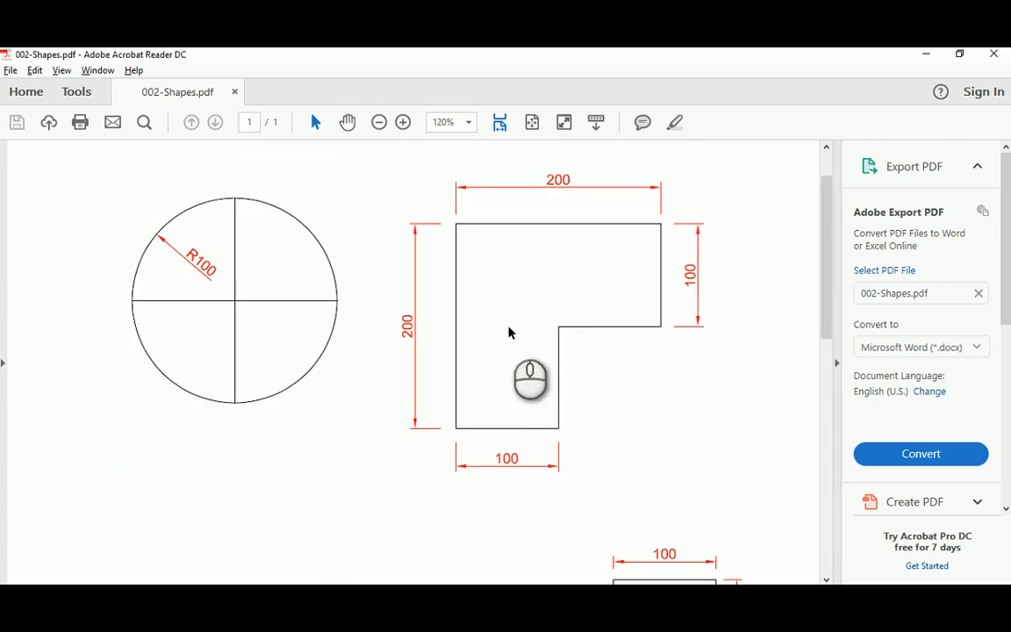
scroll(508, 334, "down", 3, "ctrl")
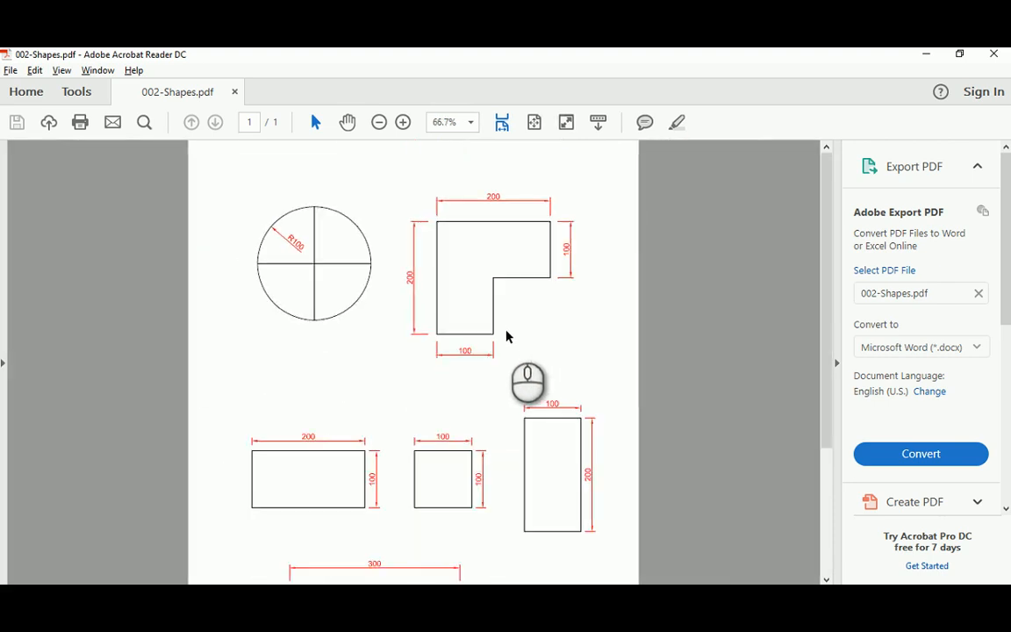
scroll(506, 336, "down", 2, "ctrl")
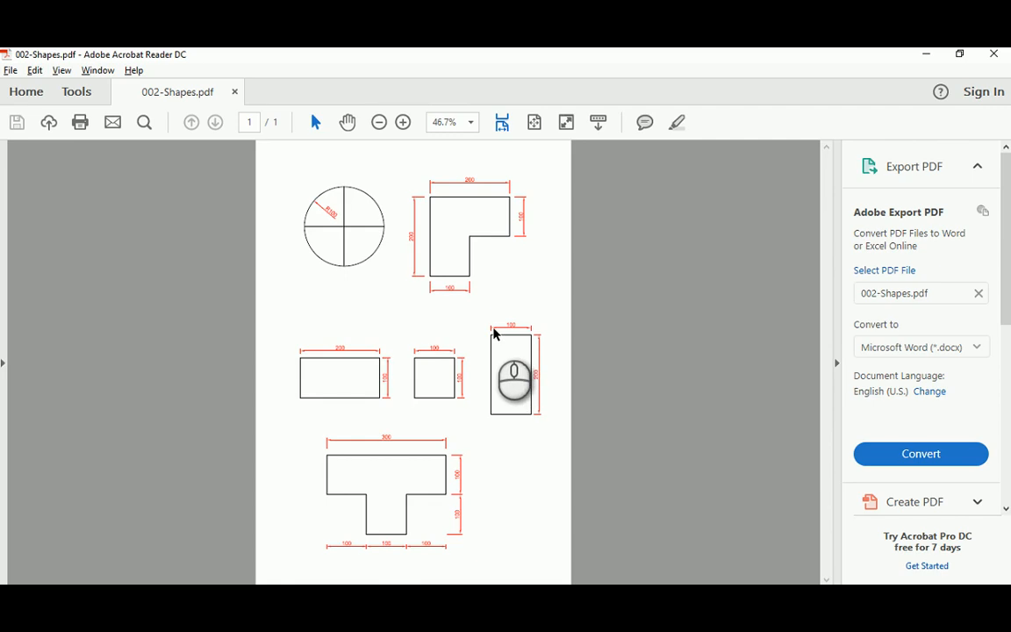
key("alt+Tab")
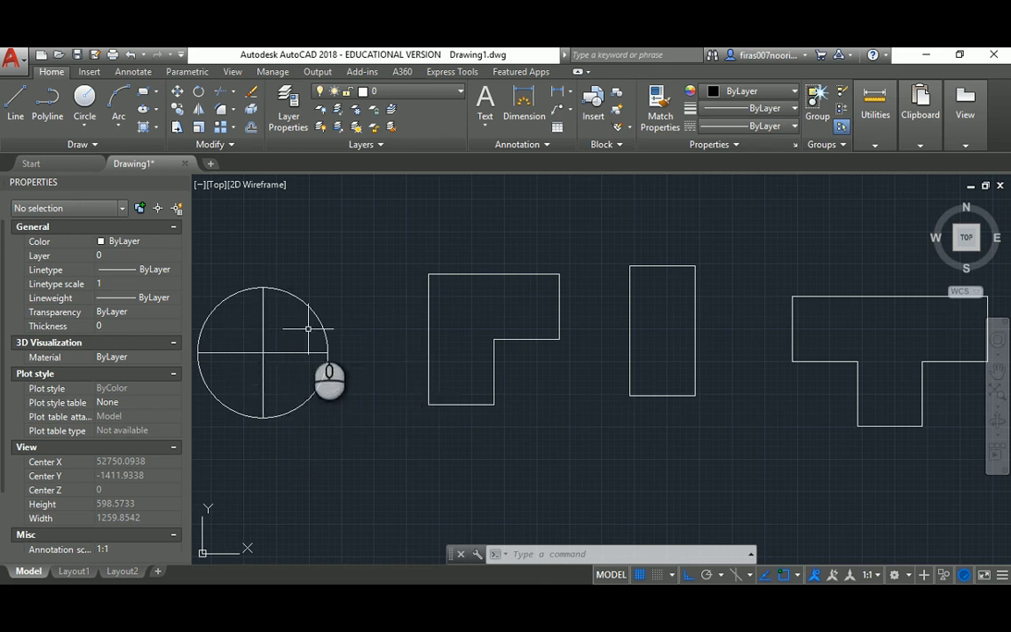
mouse_move(323, 327)
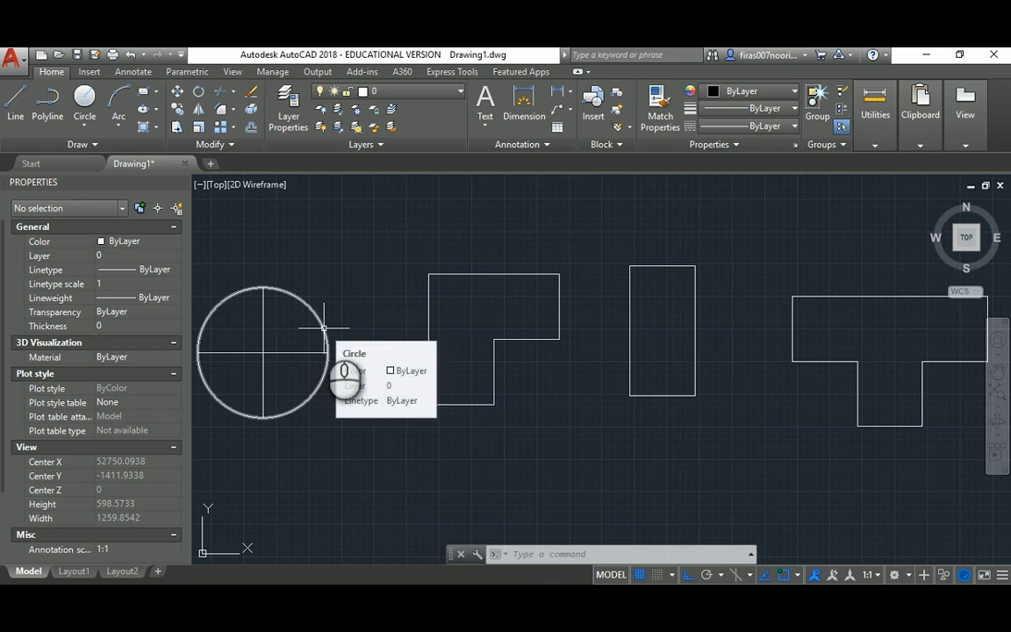